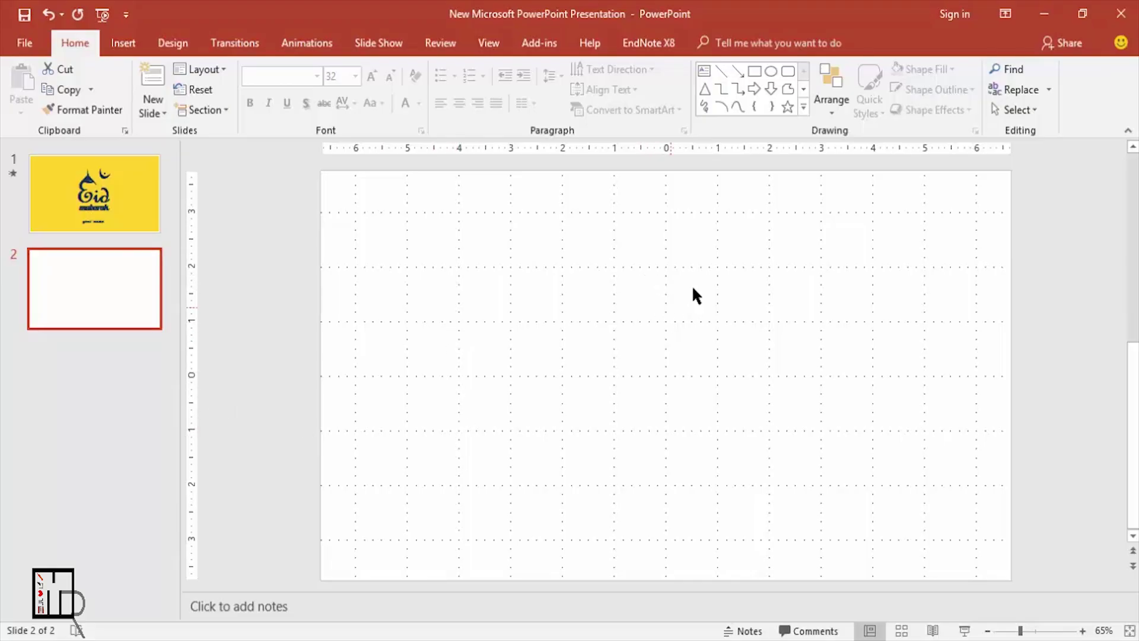
# Fill the second slide's background with solid yellow through Format Background.
pyautogui.rightClick(577, 266)
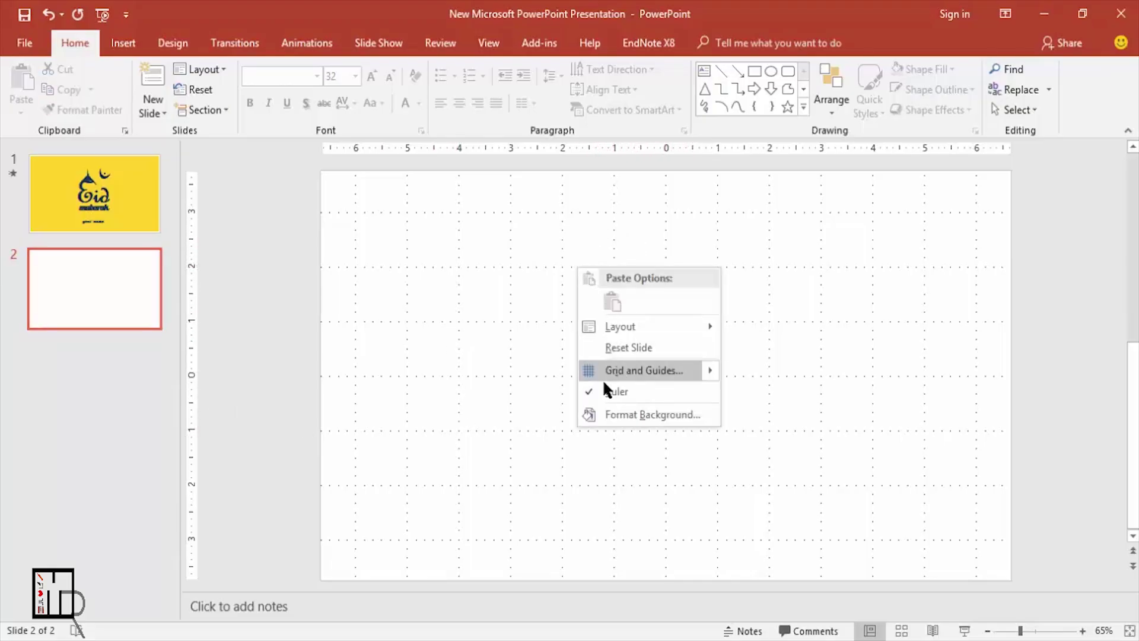
pyautogui.click(644, 415)
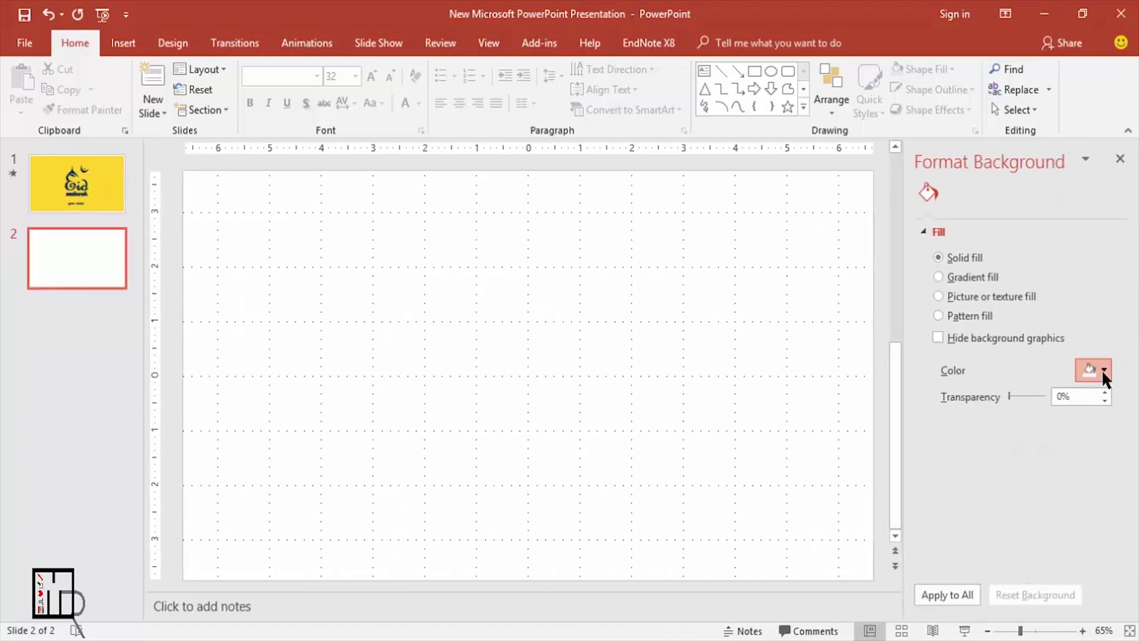
pyautogui.click(1101, 369)
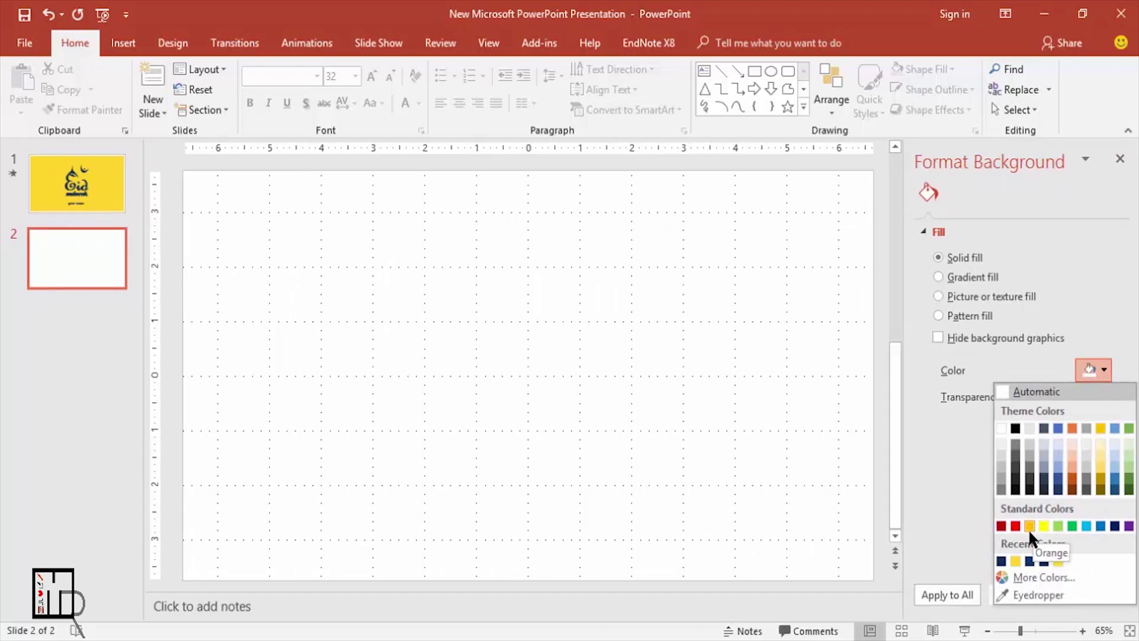
pyautogui.click(1015, 561)
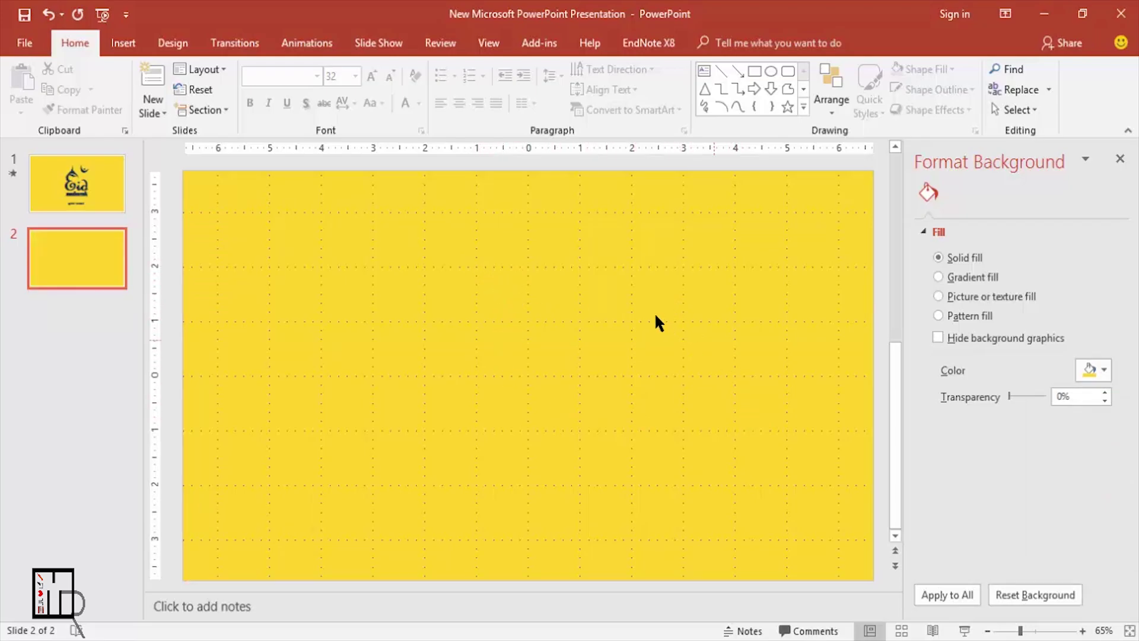
pyautogui.click(122, 44)
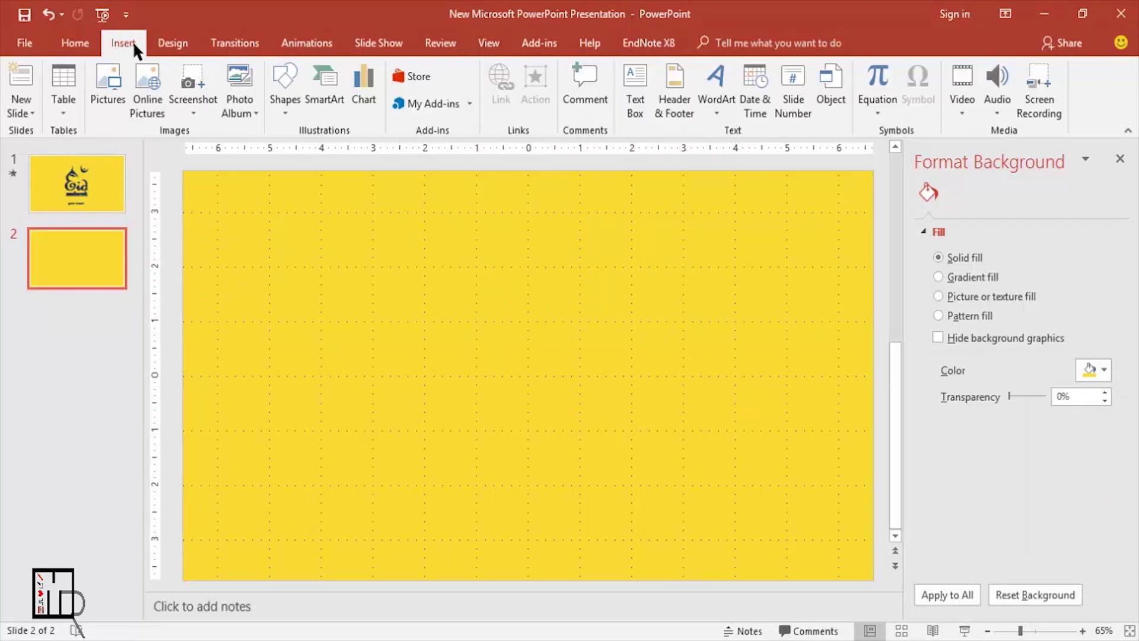
# Draw a text box in the upper middle of the slide and type 'Eid'.
pyautogui.click(630, 89)
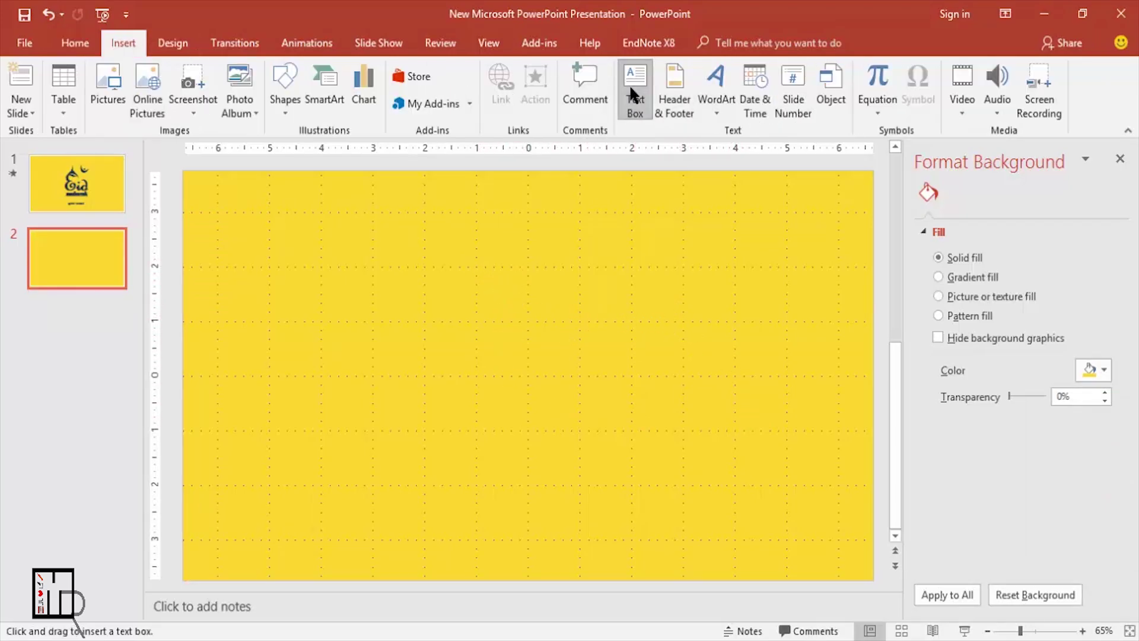
pyautogui.click(408, 277)
pyautogui.moveTo(408, 277); pyautogui.dragTo(593, 375)
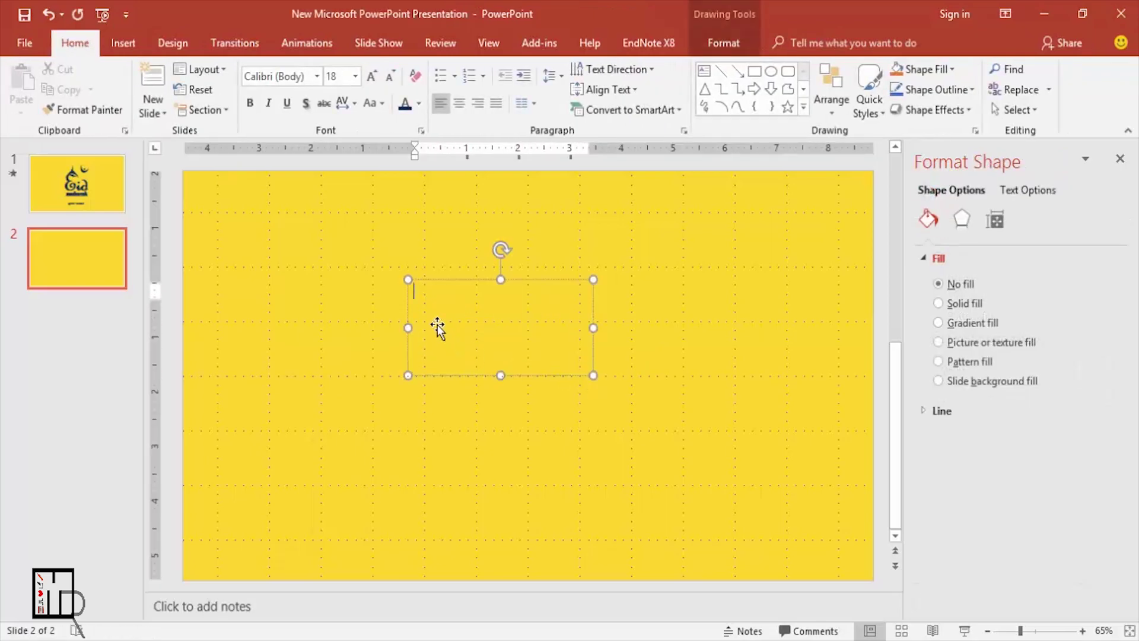
pyautogui.write('Eid')
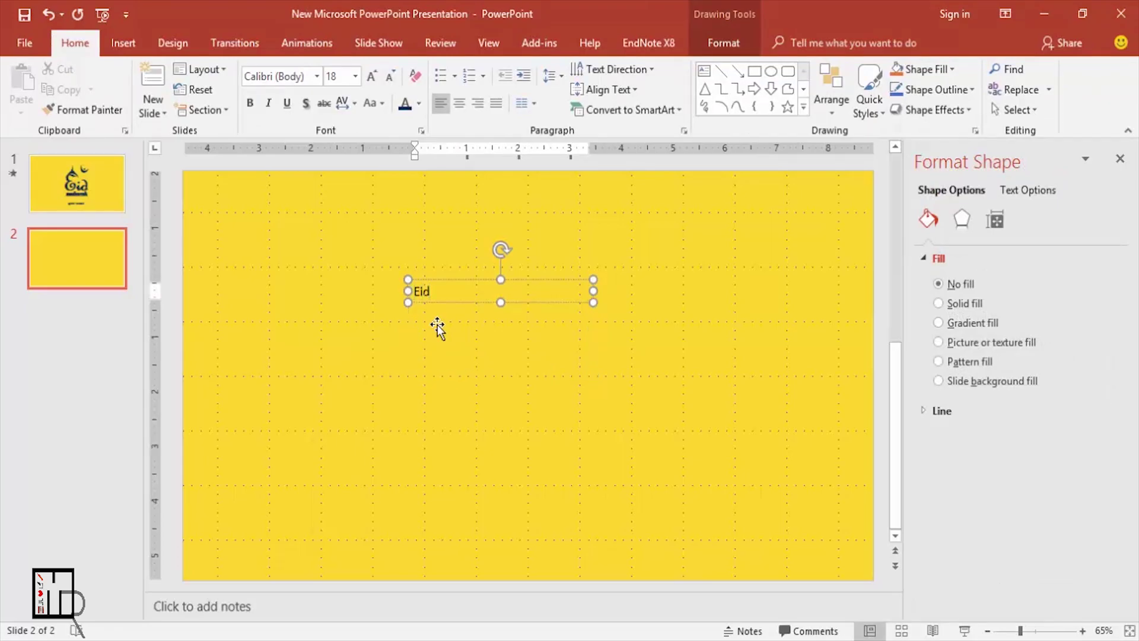
# Format 'Eid' as bold navy French Script MT at size 232.
pyautogui.hotkey('ctrl', 'a')
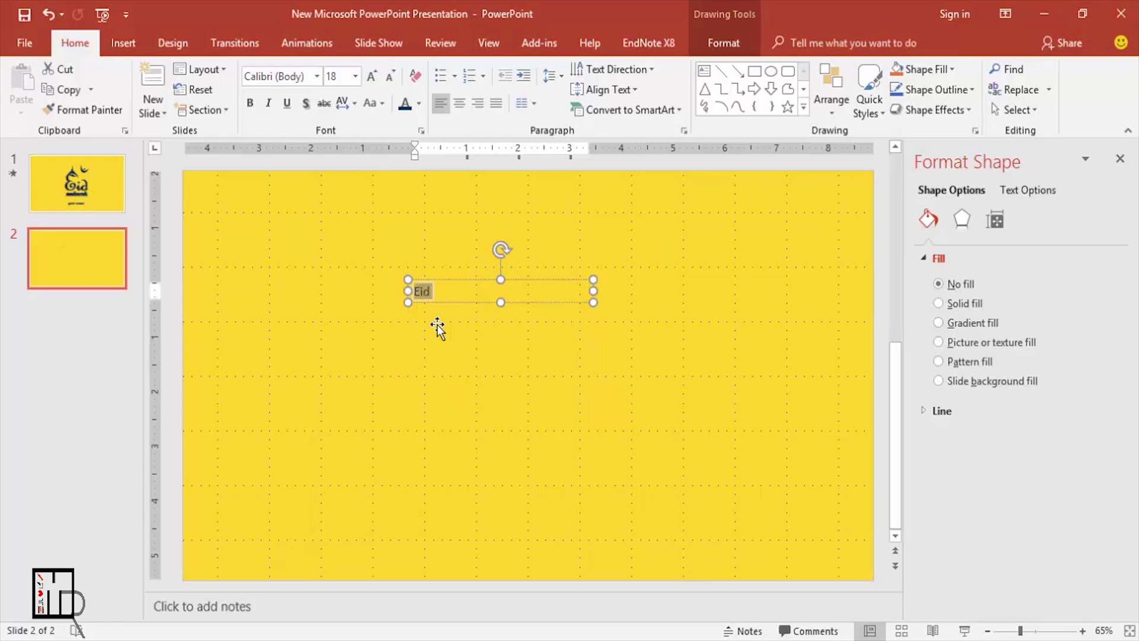
pyautogui.click(316, 76)
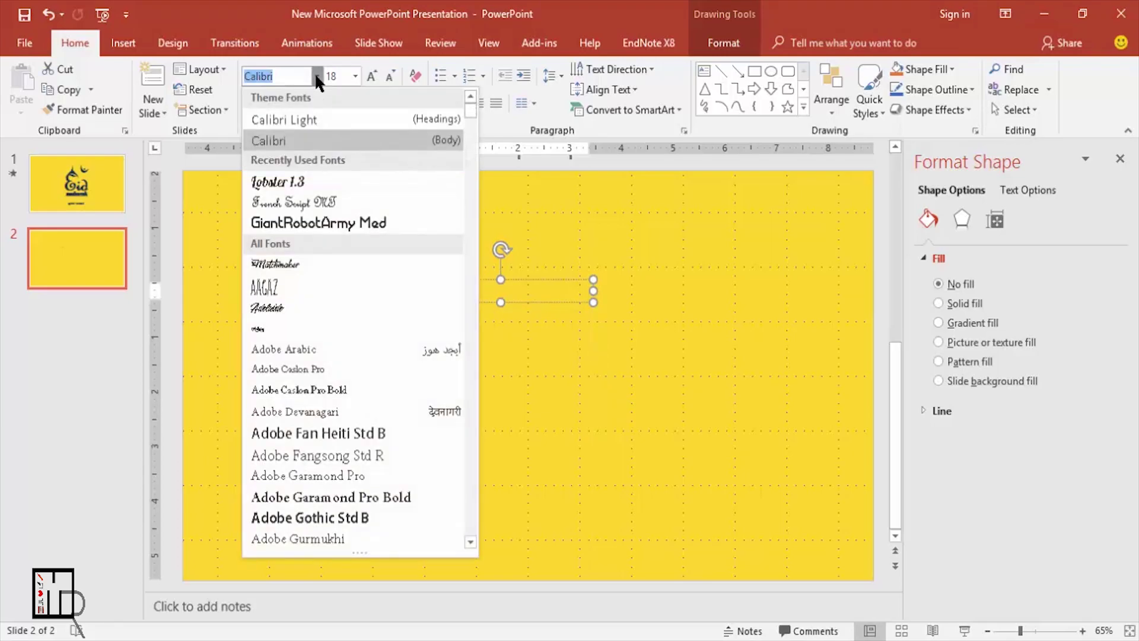
pyautogui.click(310, 201)
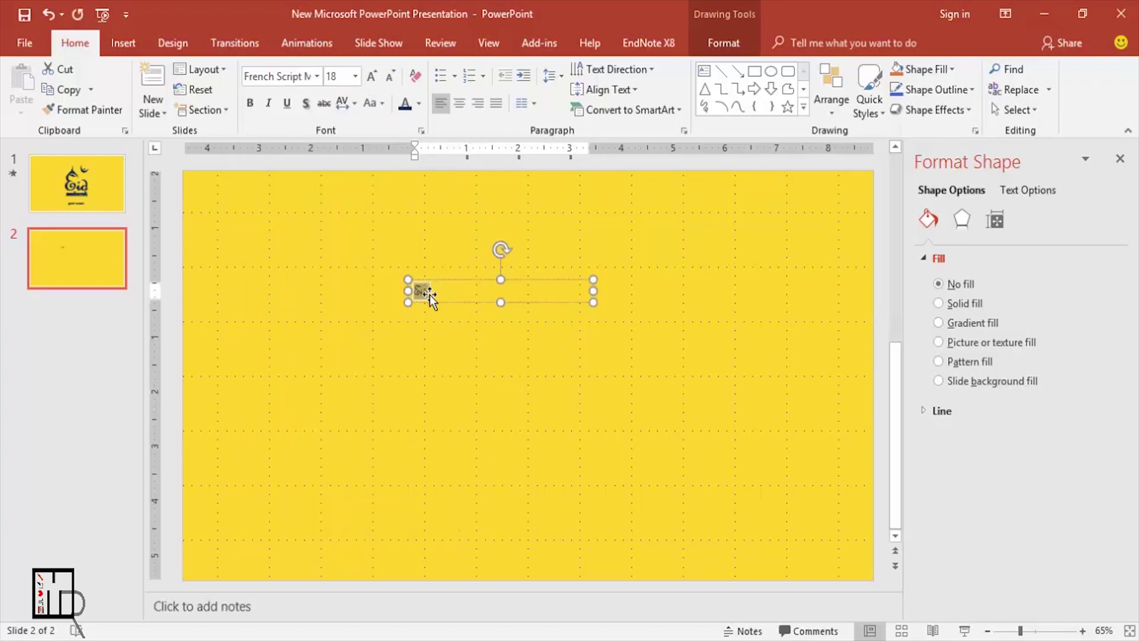
pyautogui.click(354, 78)
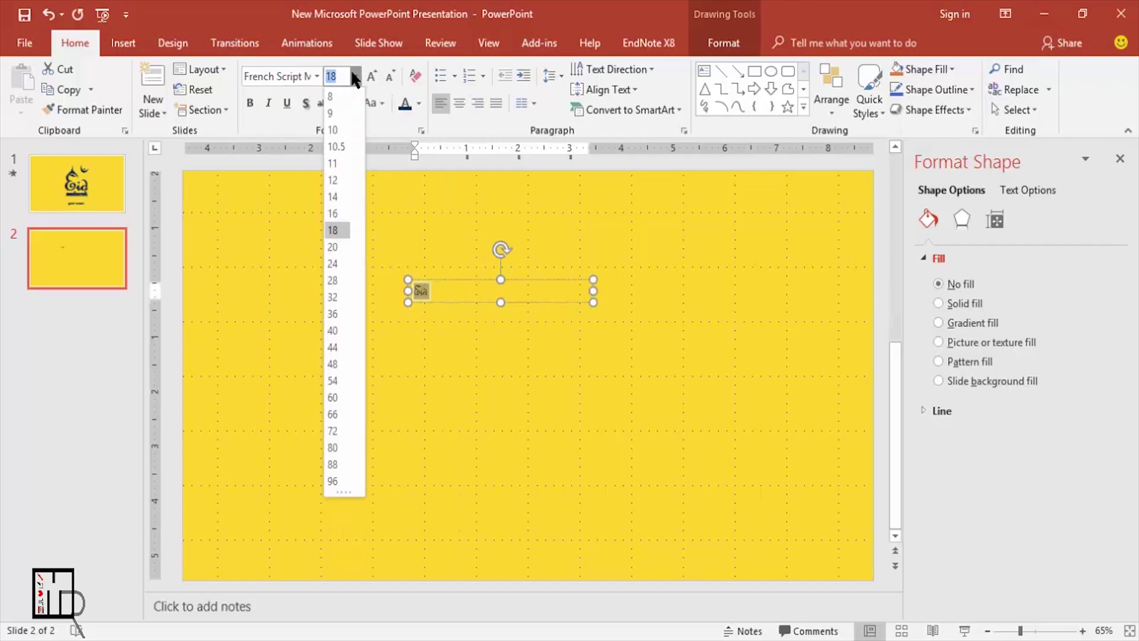
pyautogui.press('BackSpace')
pyautogui.write('232')
pyautogui.press('Return')
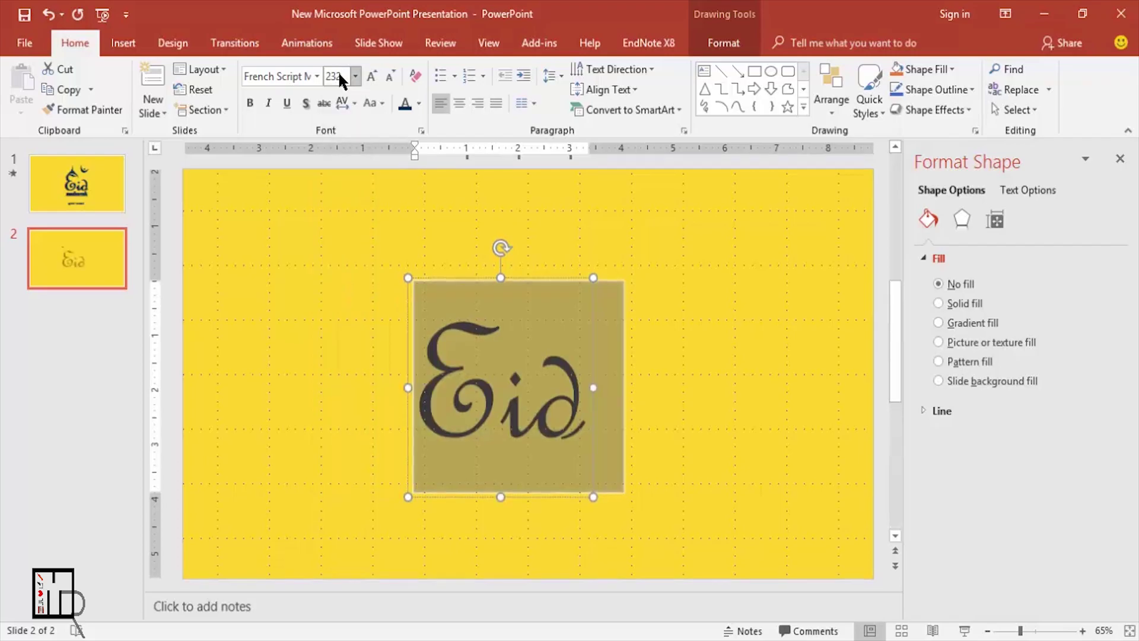
pyautogui.click(419, 104)
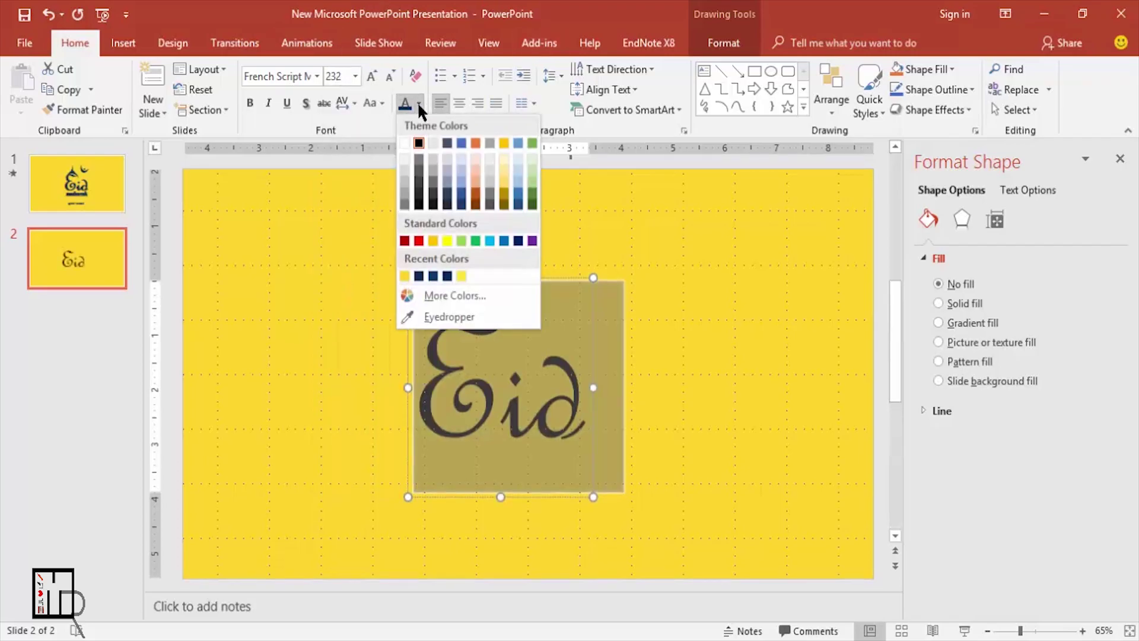
pyautogui.click(419, 276)
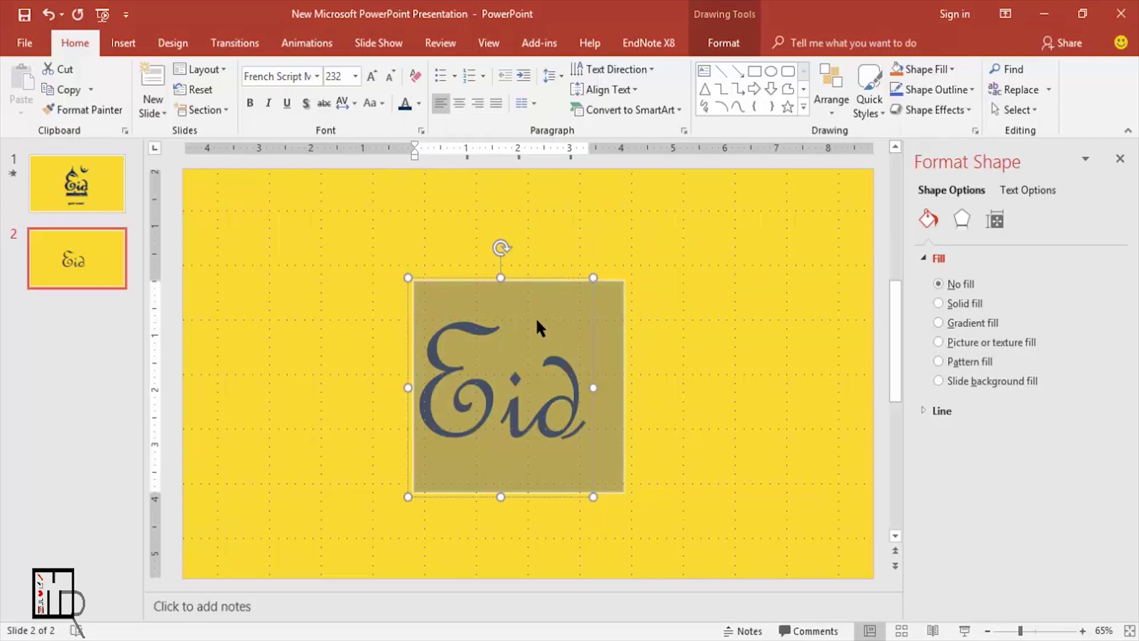
pyautogui.click(247, 104)
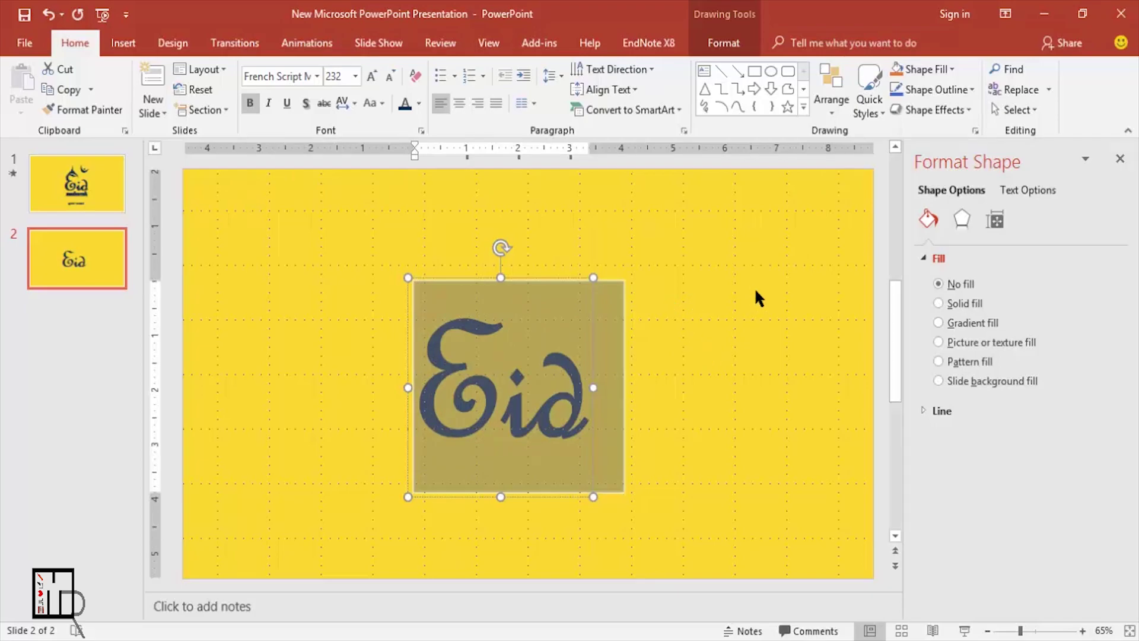
# Centre the Eid text box horizontally and vertically on the slide.
pyautogui.click(724, 47)
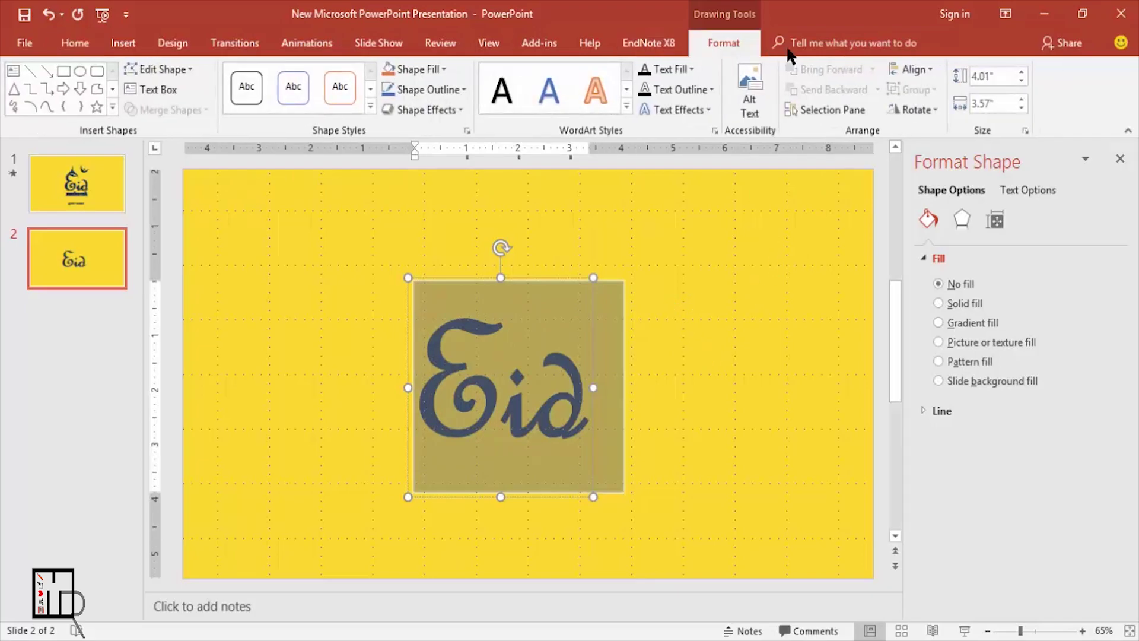
pyautogui.click(931, 67)
pyautogui.click(925, 108)
pyautogui.click(920, 73)
pyautogui.click(927, 178)
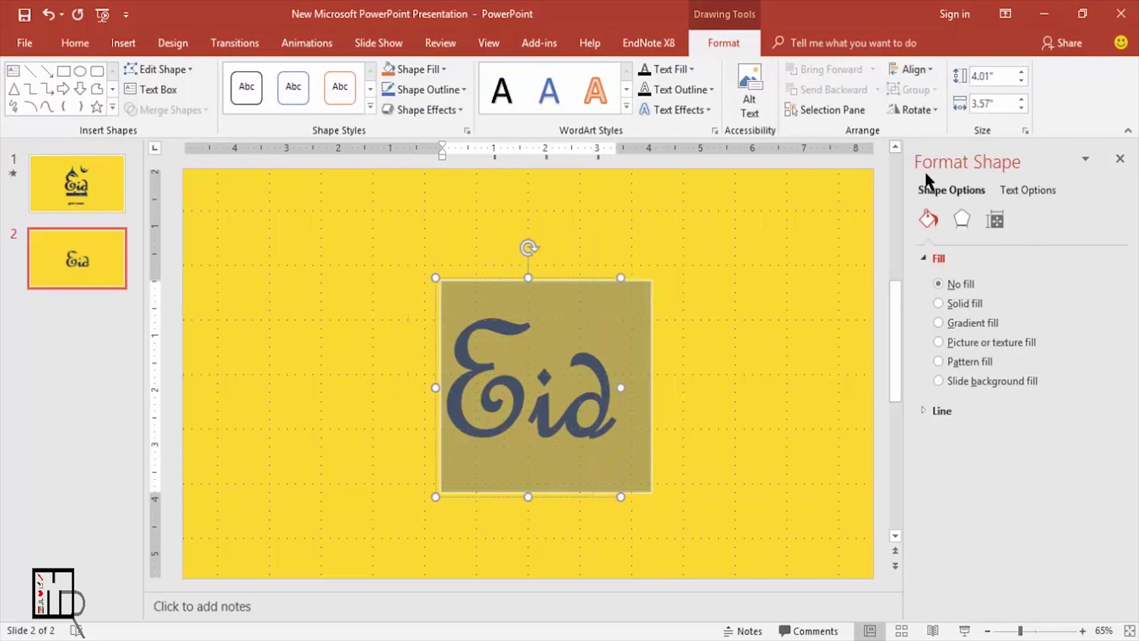
pyautogui.click(702, 359)
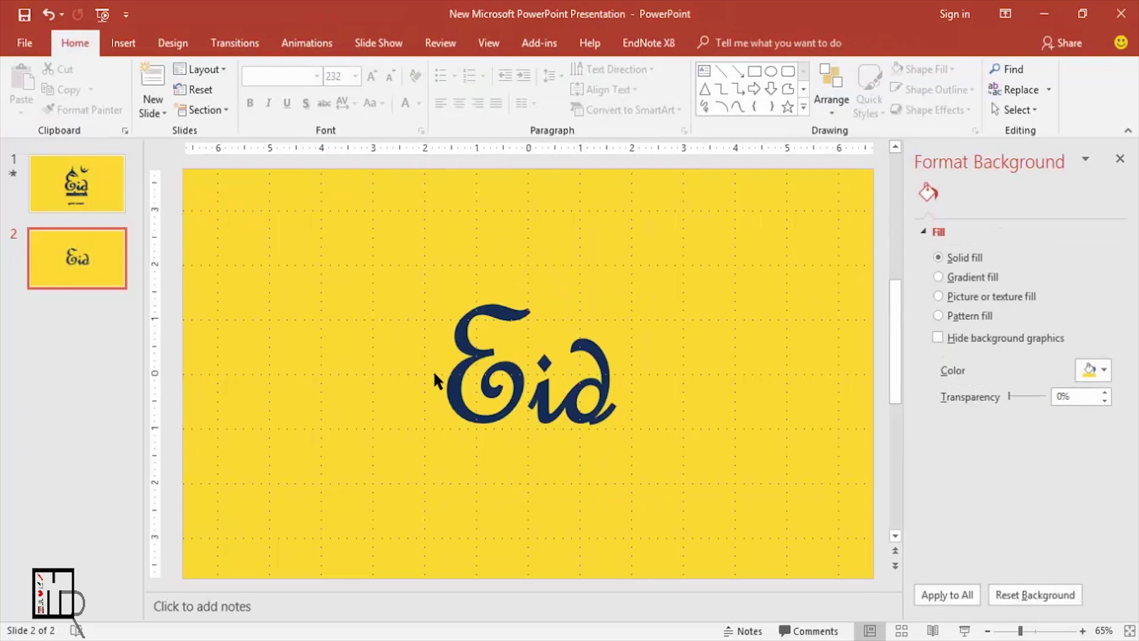
pyautogui.click(125, 45)
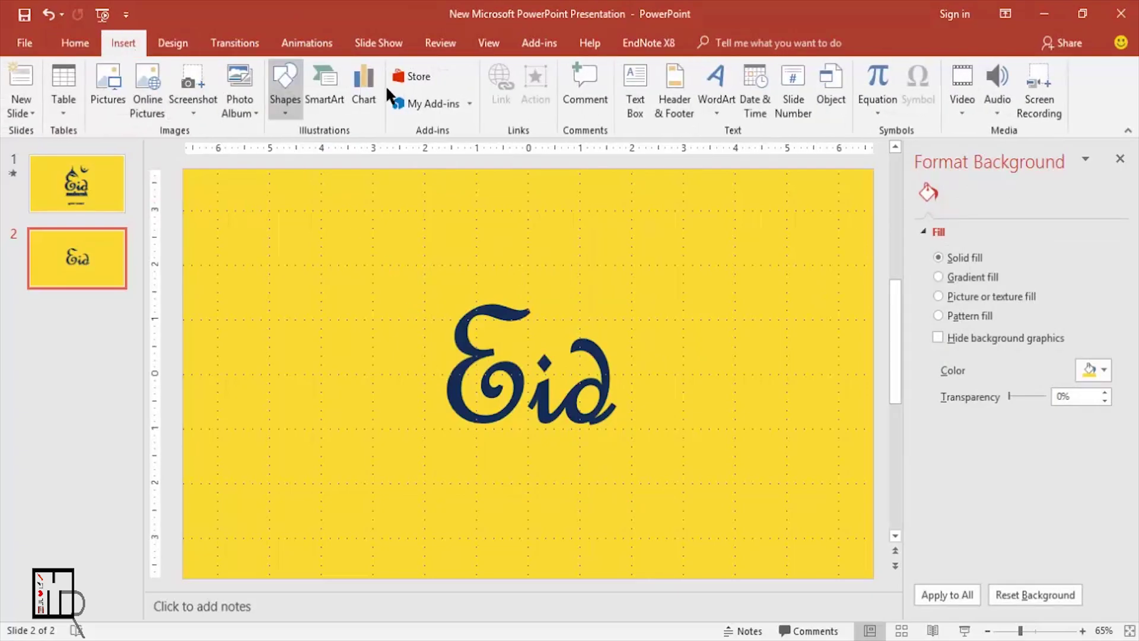
# Add a text box below Eid containing the word 'mubarak'.
pyautogui.click(640, 84)
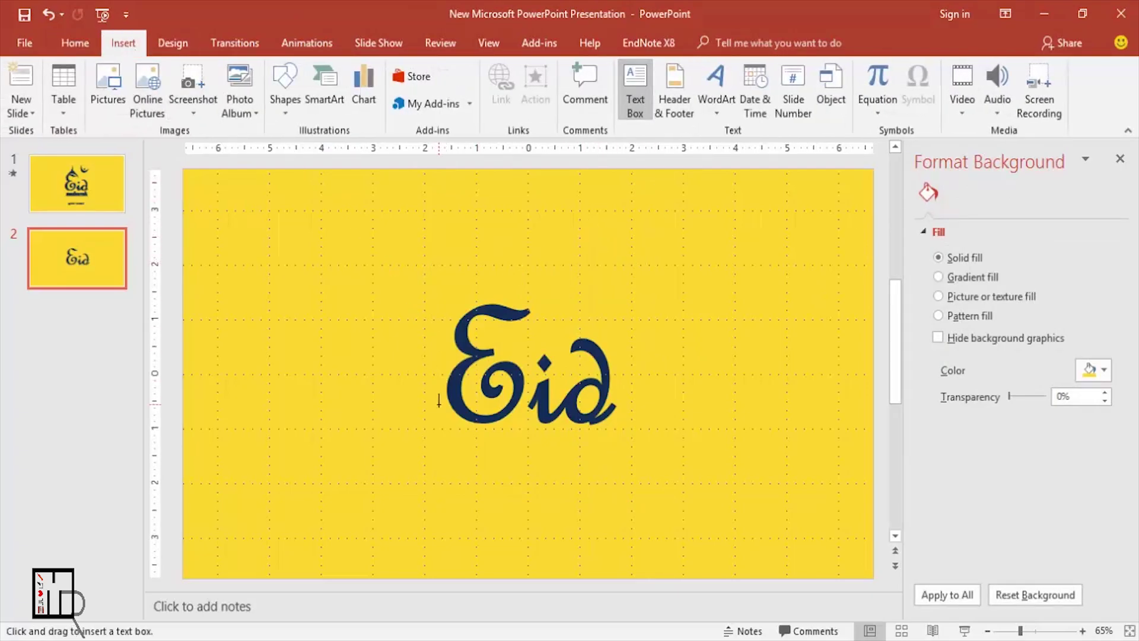
pyautogui.moveTo(437, 445); pyautogui.dragTo(627, 483)
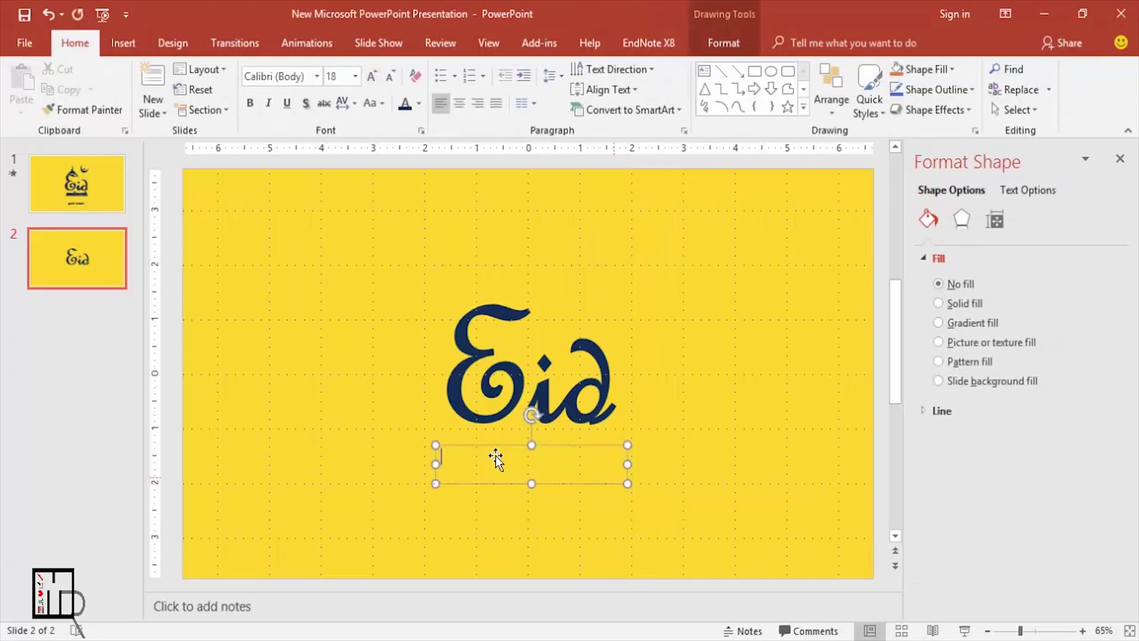
pyautogui.write('mubarak')
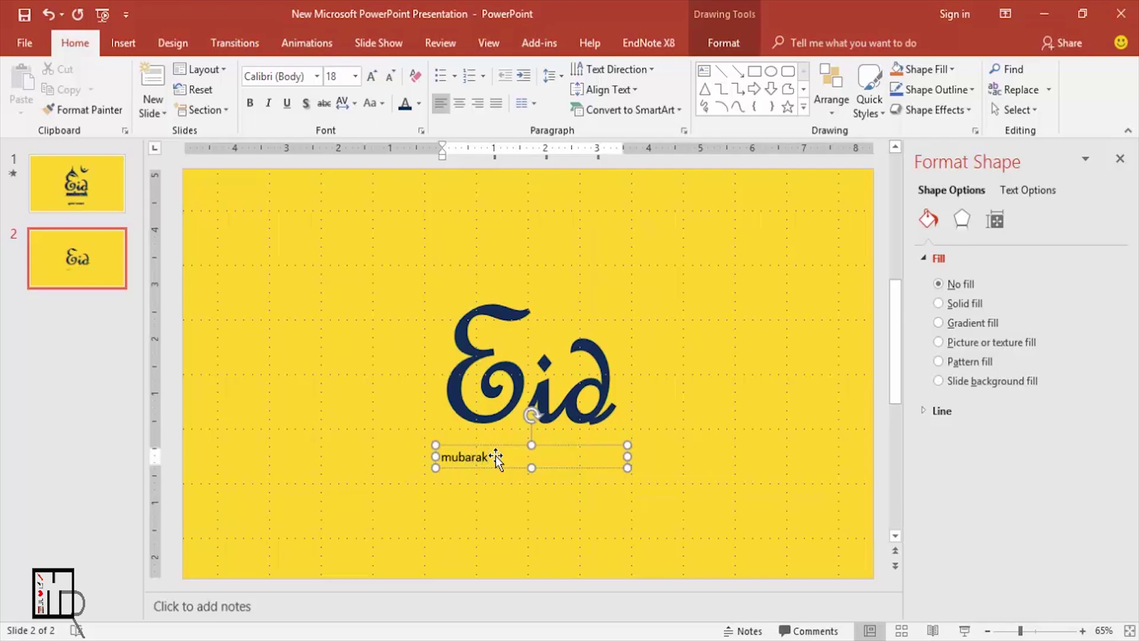
pyautogui.doubleClick(496, 456)
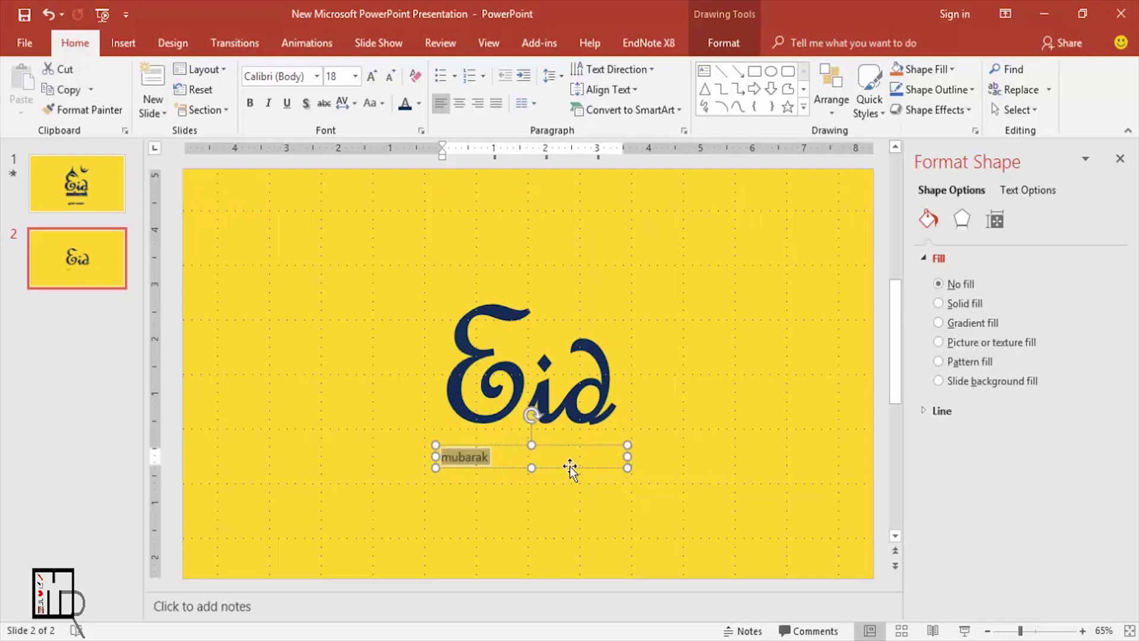
# Set 'mubarak' to navy Lobster 1.3 at 60 pt.
pyautogui.click(316, 76)
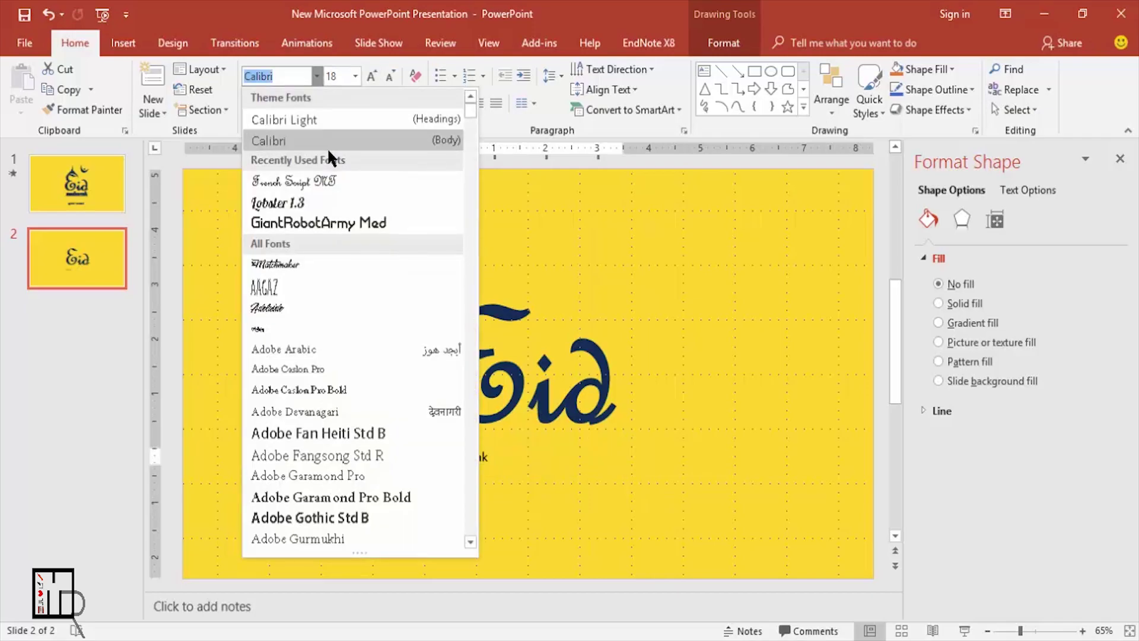
pyautogui.click(300, 201)
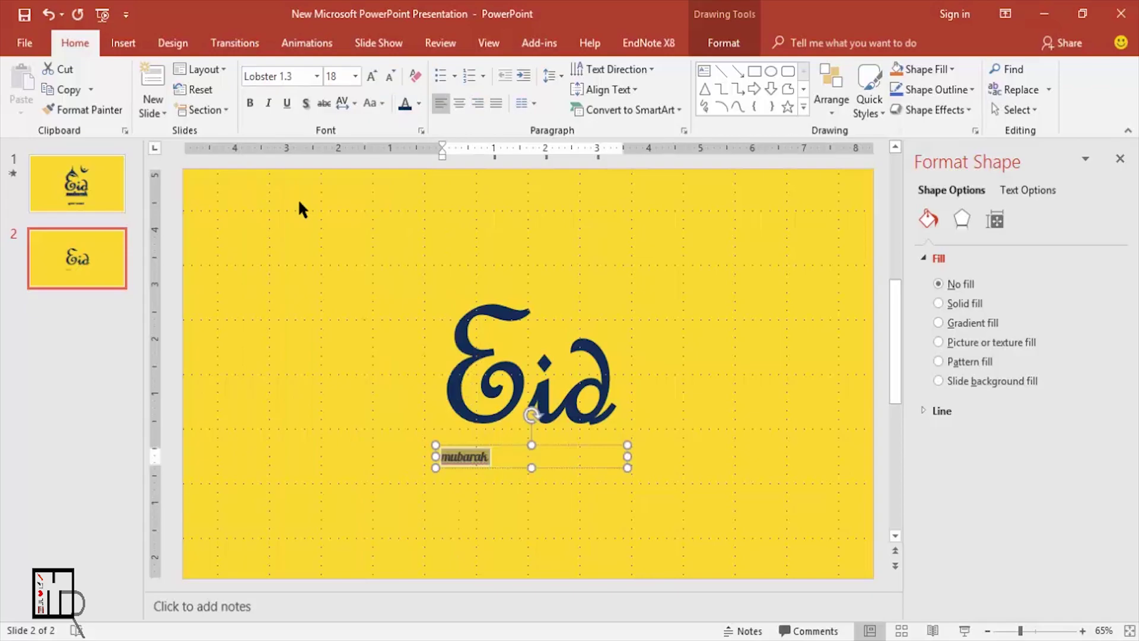
pyautogui.click(356, 77)
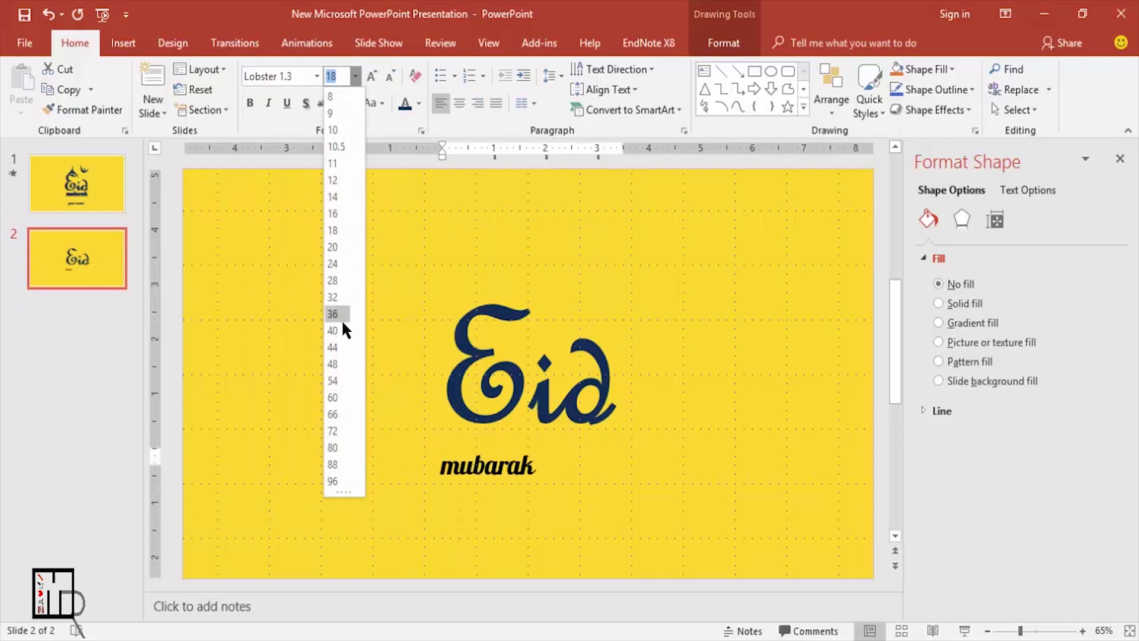
pyautogui.click(332, 397)
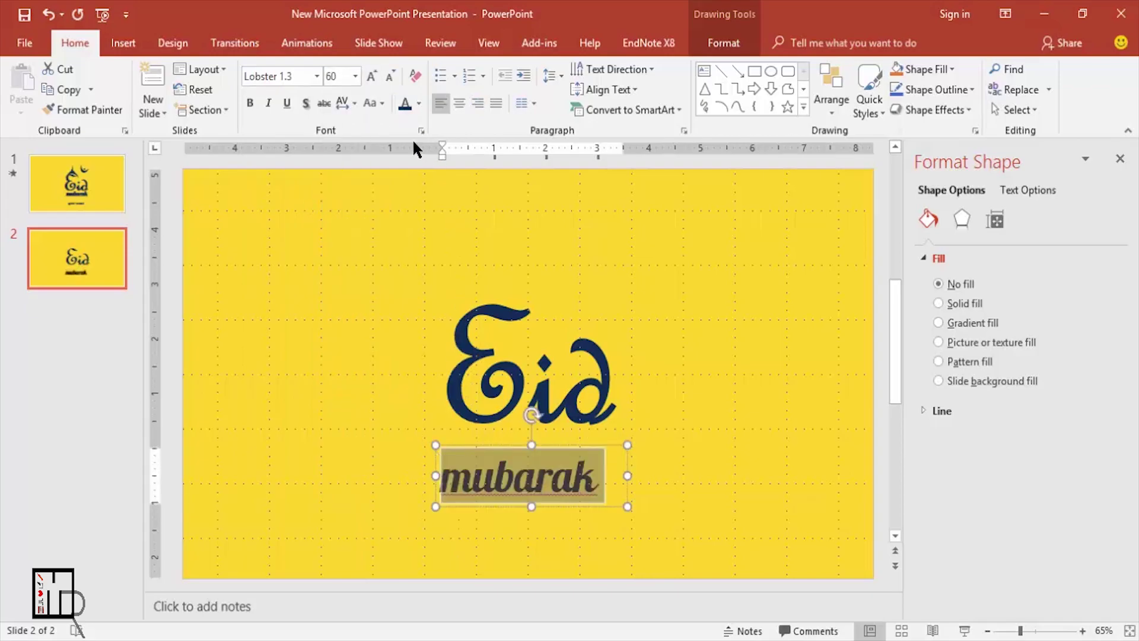
pyautogui.click(419, 106)
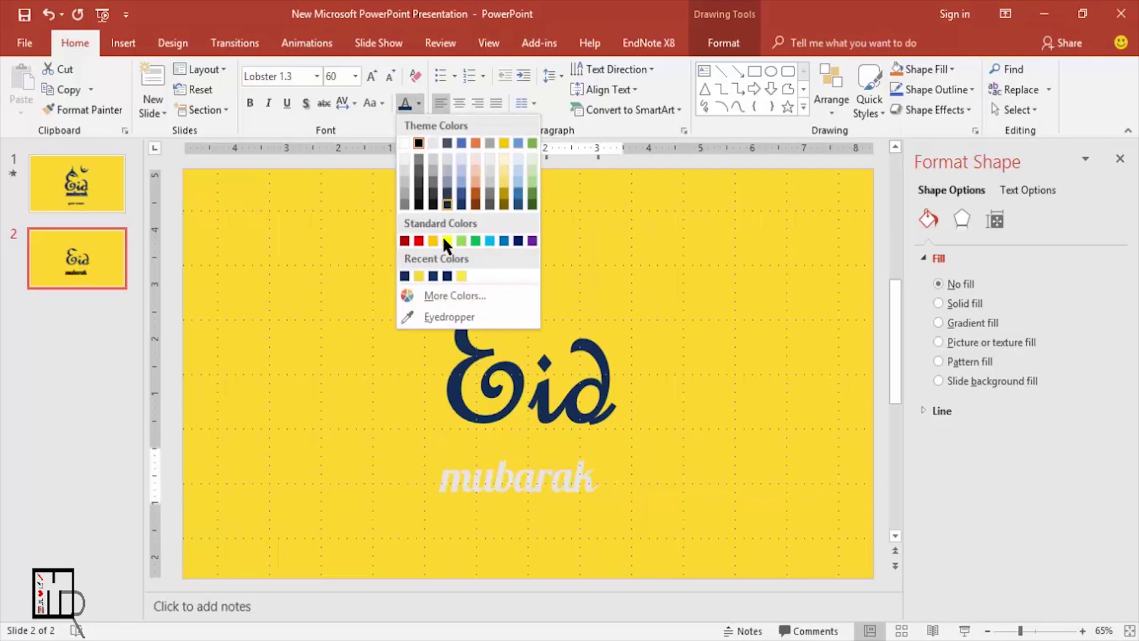
pyautogui.click(406, 276)
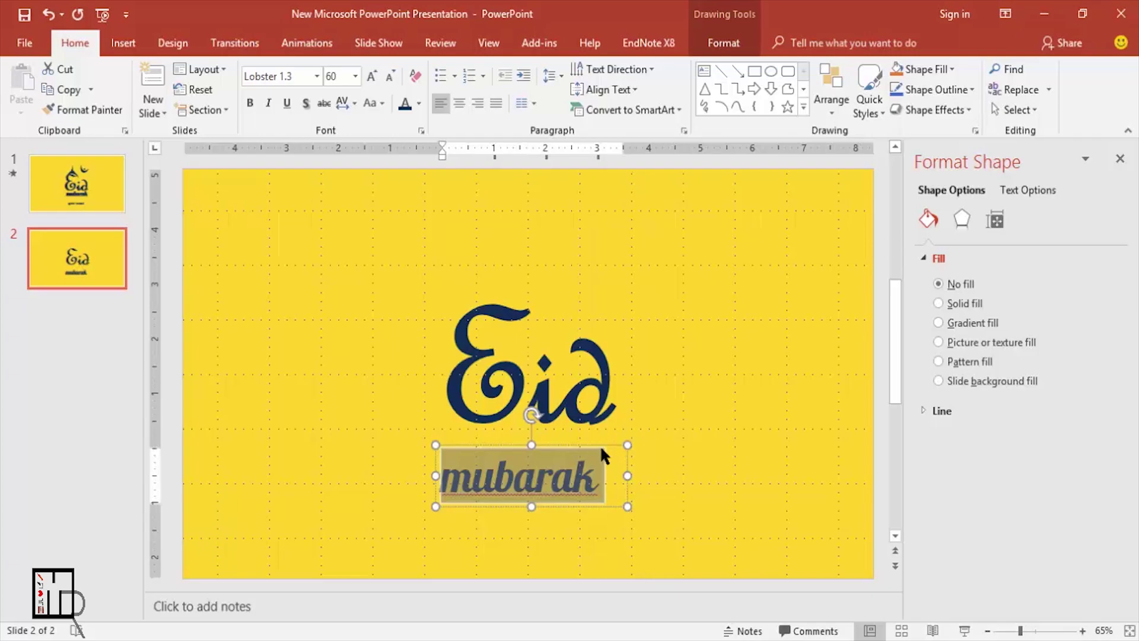
# Centre the mubarak box horizontally and move it up just beneath Eid.
pyautogui.click(725, 43)
pyautogui.click(916, 69)
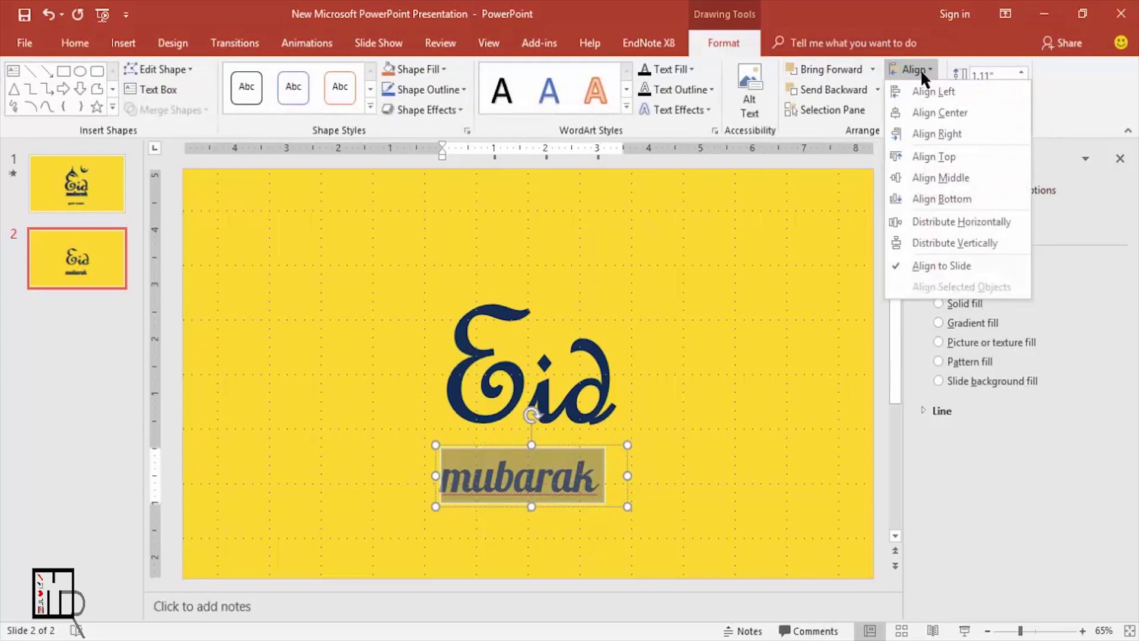
pyautogui.click(930, 112)
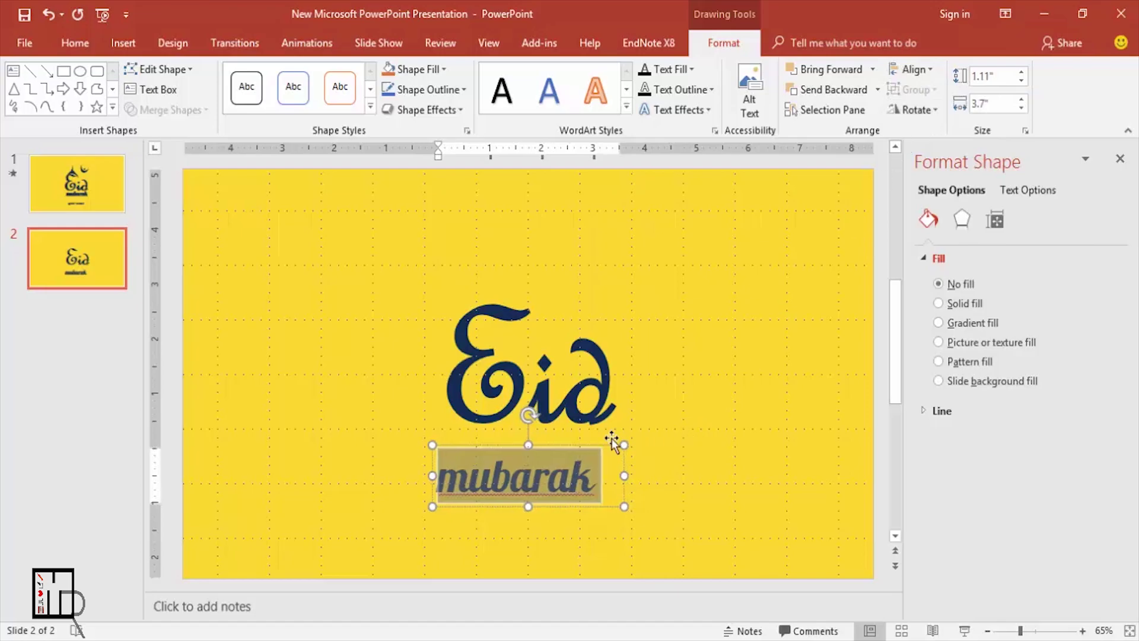
pyautogui.moveTo(518, 443); pyautogui.dragTo(525, 416)
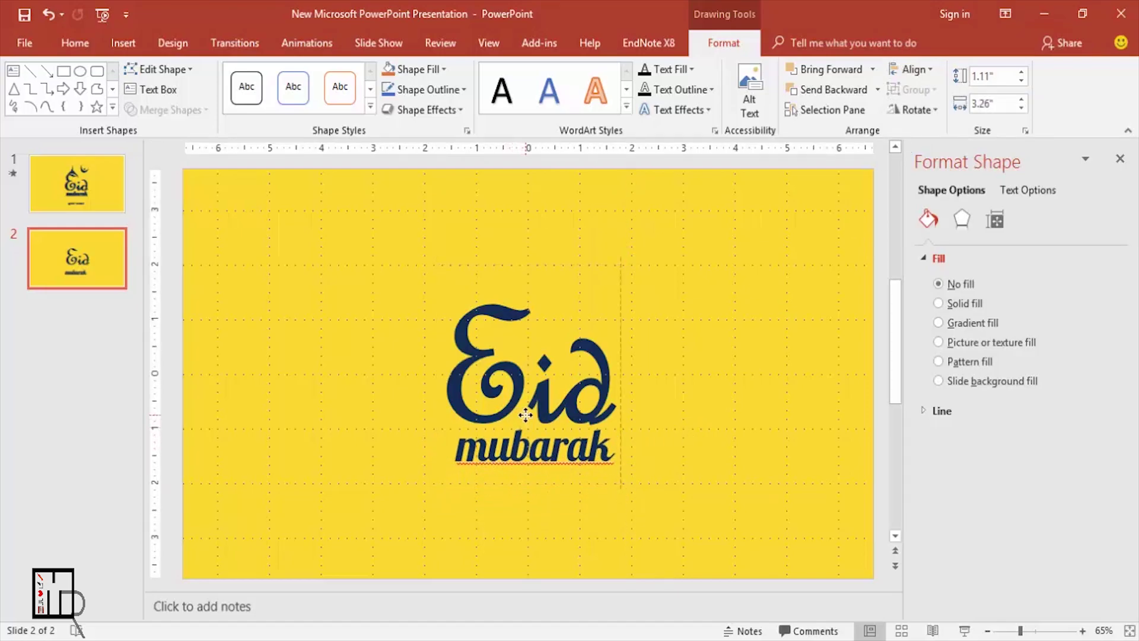
pyautogui.press('Escape')
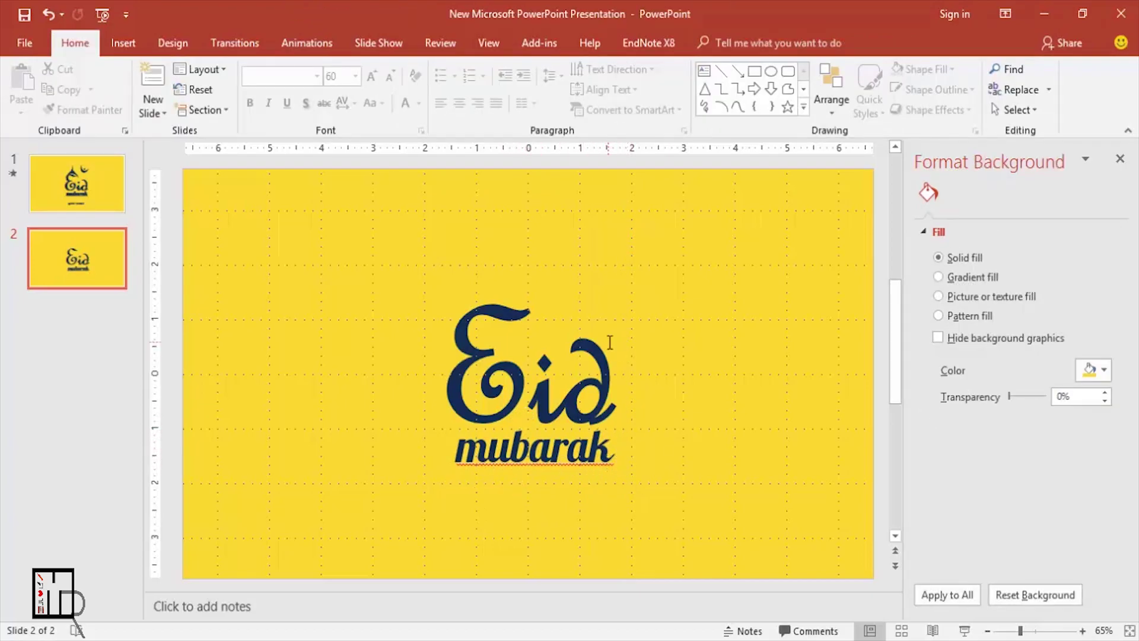
# Draw a teardrop shape and centre it horizontally and vertically on the slide.
pyautogui.click(121, 42)
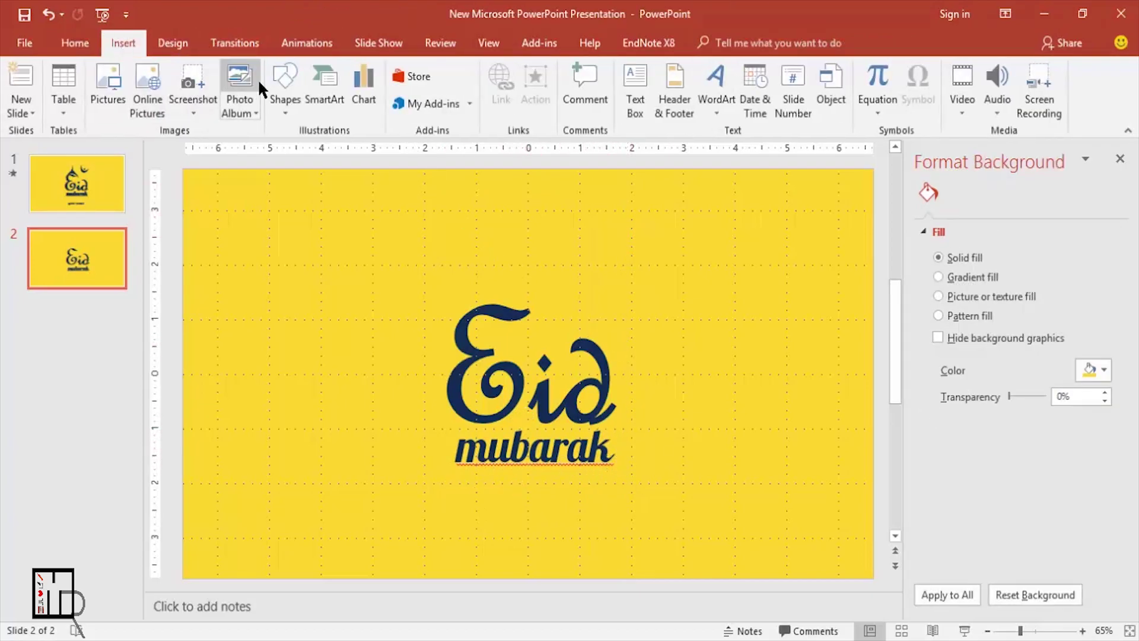
pyautogui.click(279, 79)
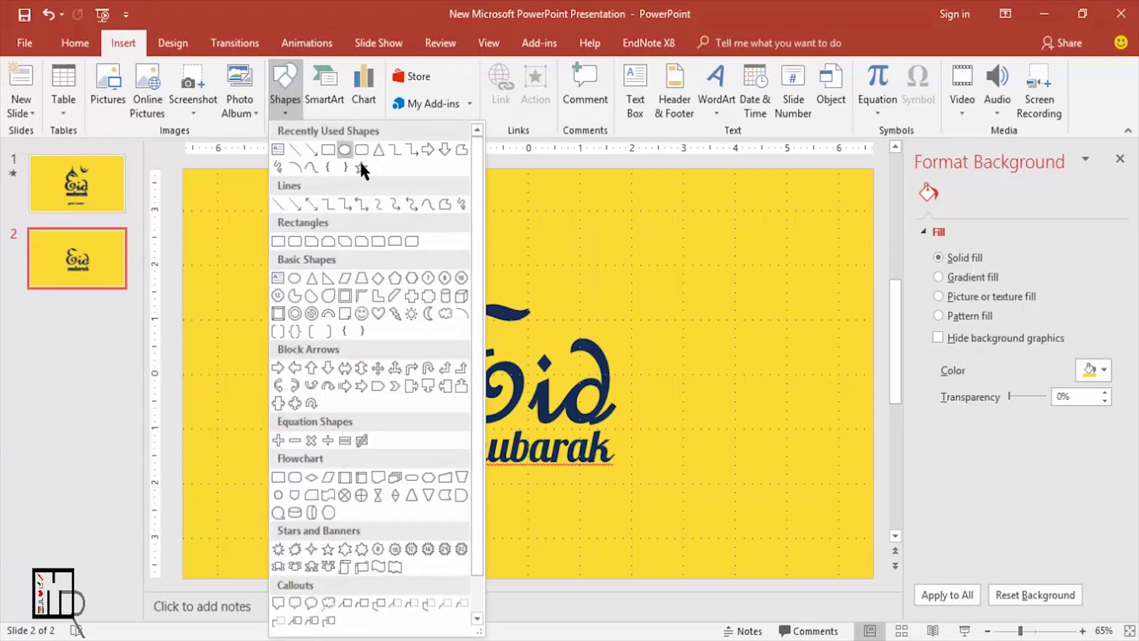
pyautogui.click(327, 295)
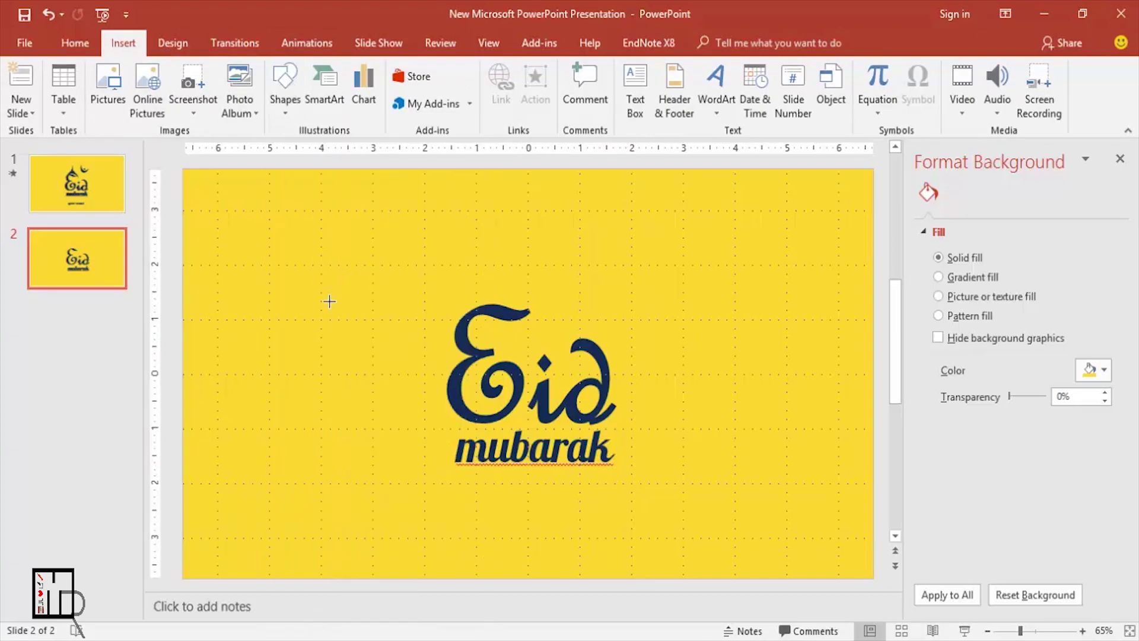
pyautogui.moveTo(307, 290); pyautogui.dragTo(411, 396)
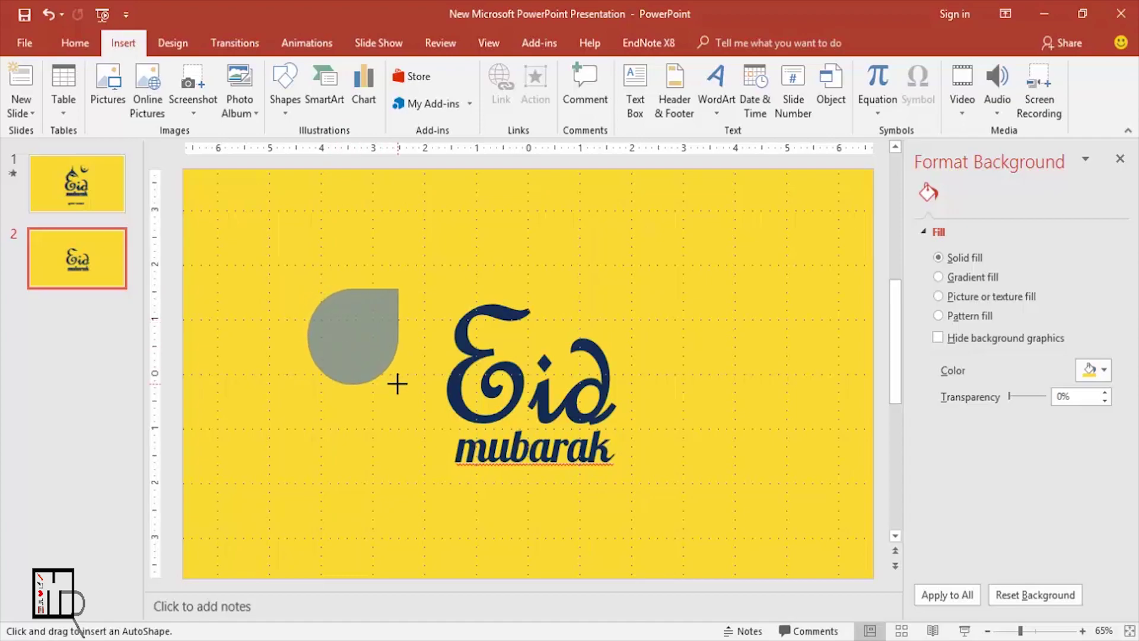
pyautogui.moveTo(411, 395); pyautogui.dragTo(436, 425)
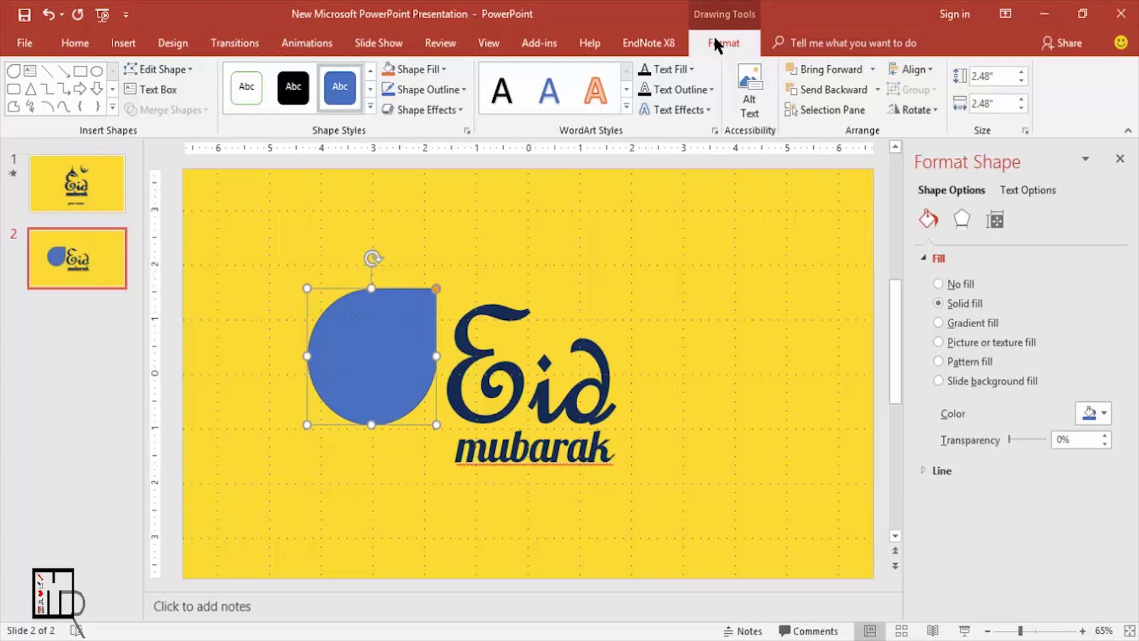
pyautogui.click(914, 69)
pyautogui.click(916, 112)
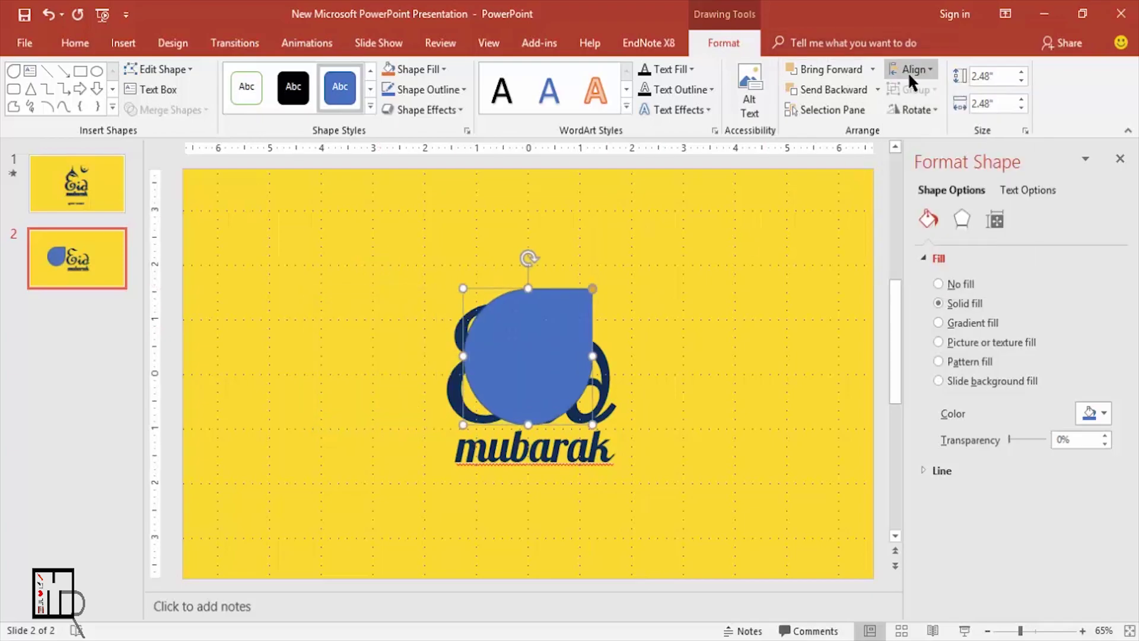
pyautogui.click(911, 69)
pyautogui.click(932, 178)
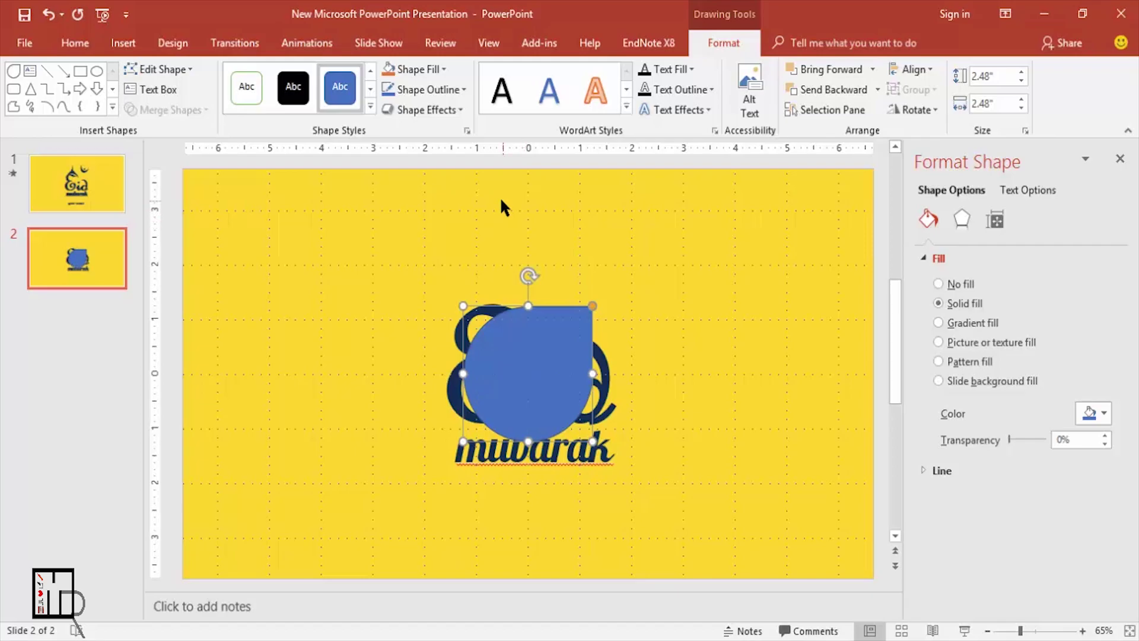
# Draw a circle over the teardrop and centre it on the slide.
pyautogui.click(122, 43)
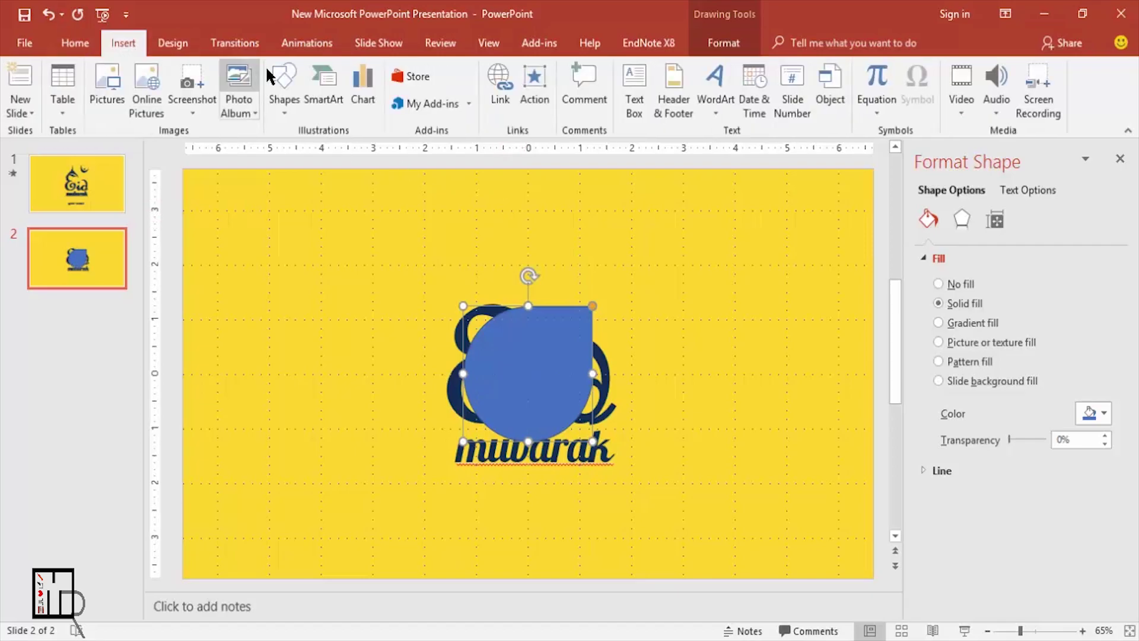
pyautogui.click(285, 77)
pyautogui.click(358, 150)
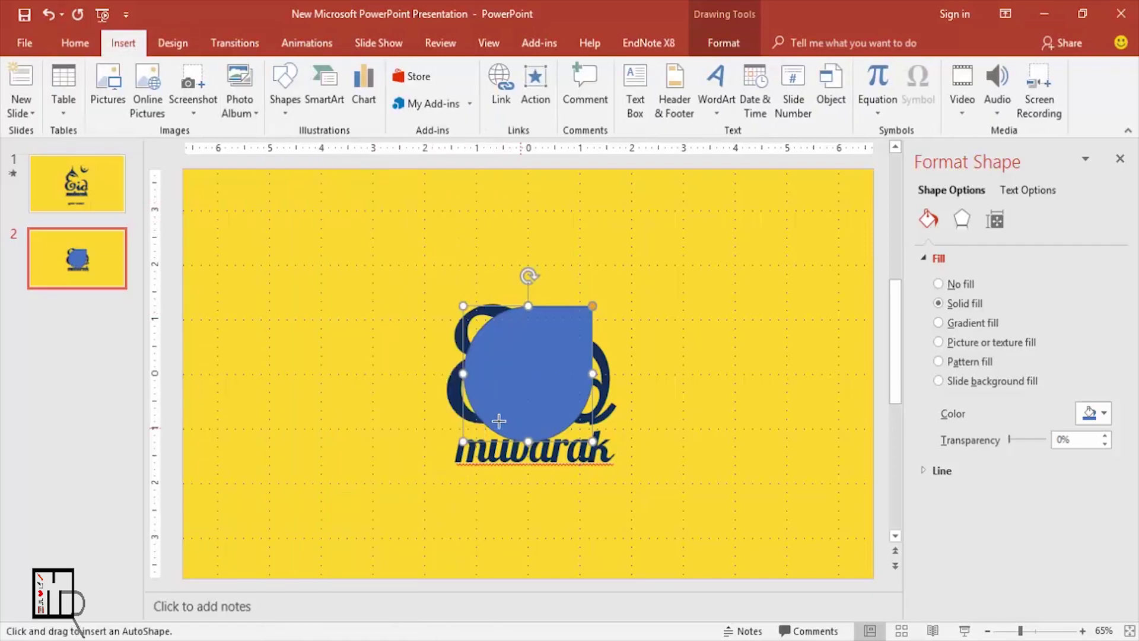
pyautogui.moveTo(432, 320)
pyautogui.mouseDown()
pyautogui.moveTo(569, 436)
pyautogui.moveTo(584, 436)
pyautogui.mouseUp()
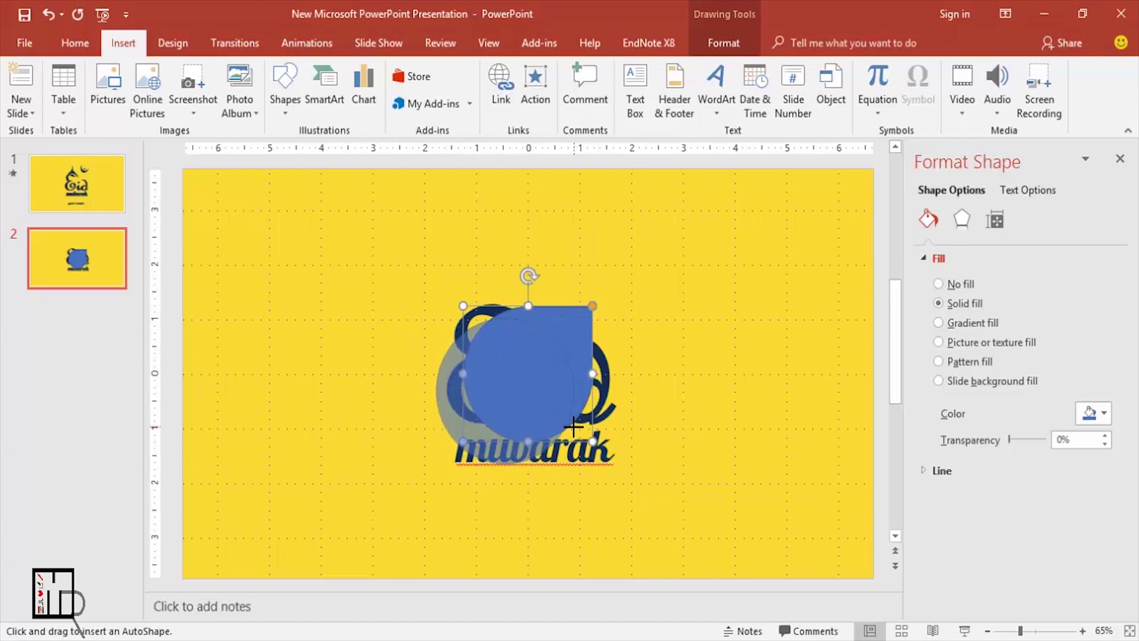
pyautogui.moveTo(585, 436); pyautogui.dragTo(592, 482)
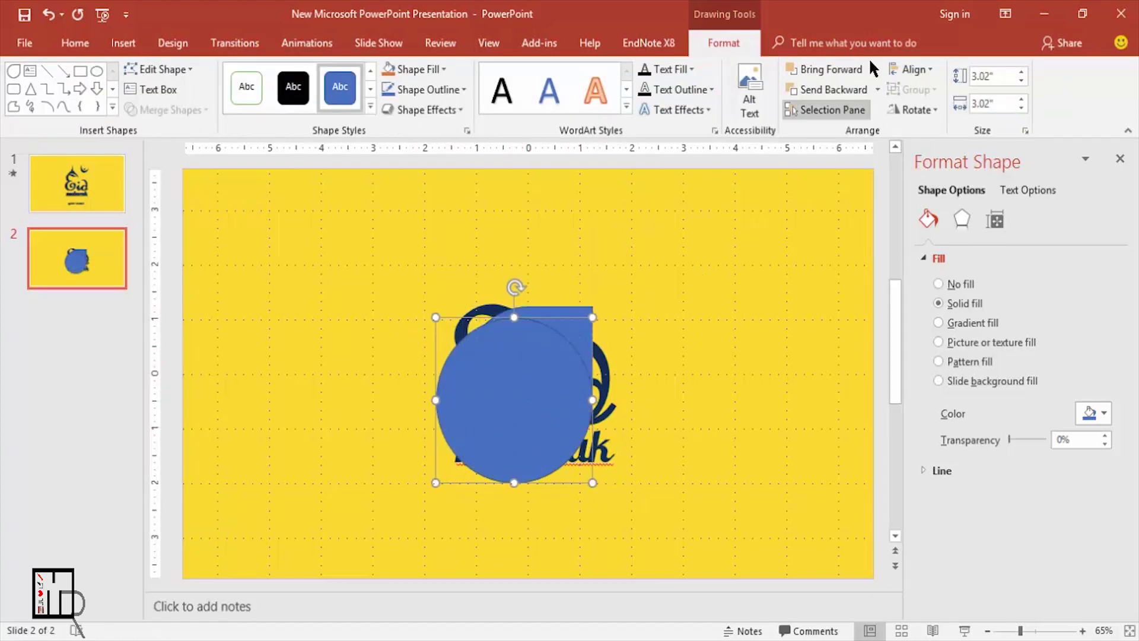
pyautogui.click(908, 70)
pyautogui.click(919, 112)
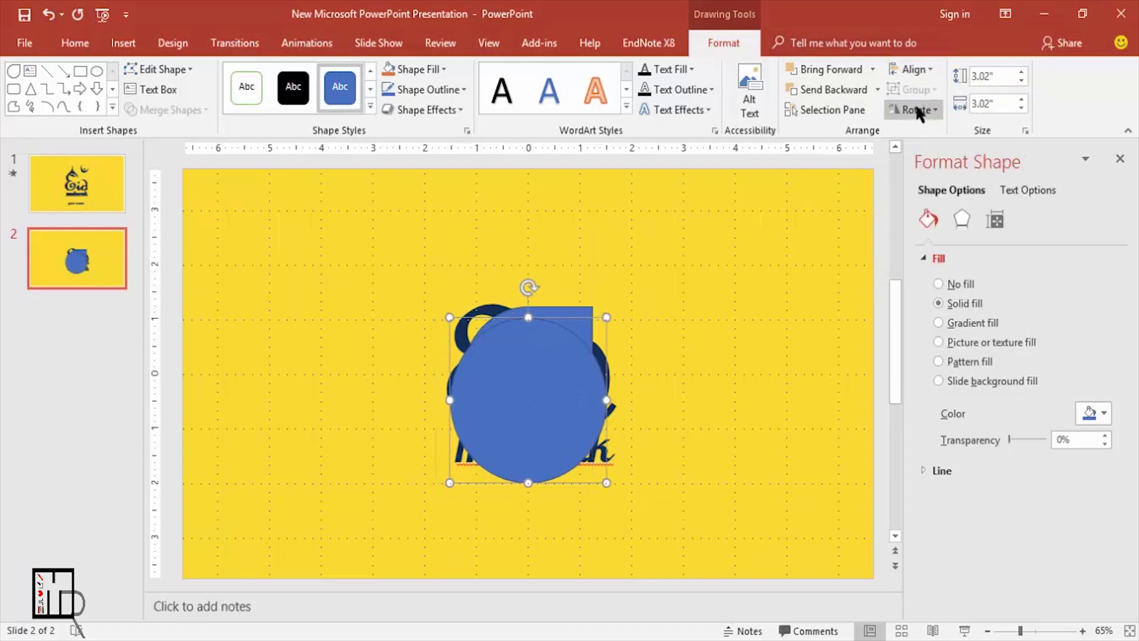
pyautogui.click(921, 69)
pyautogui.click(922, 177)
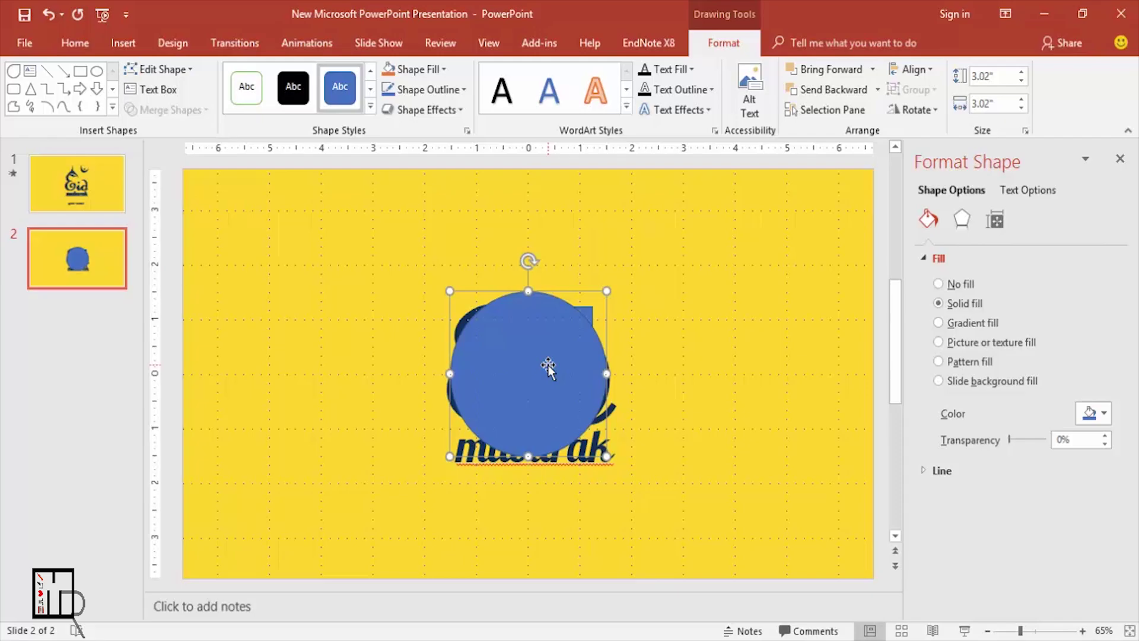
pyautogui.moveTo(547, 366); pyautogui.dragTo(532, 380)
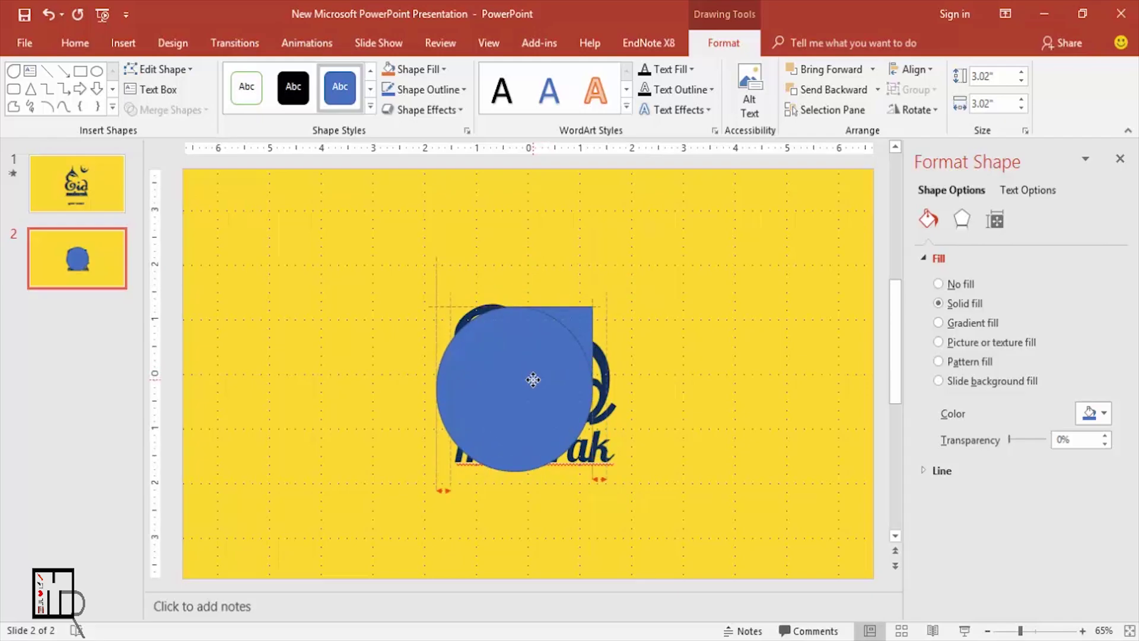
pyautogui.moveTo(532, 380); pyautogui.dragTo(533, 380)
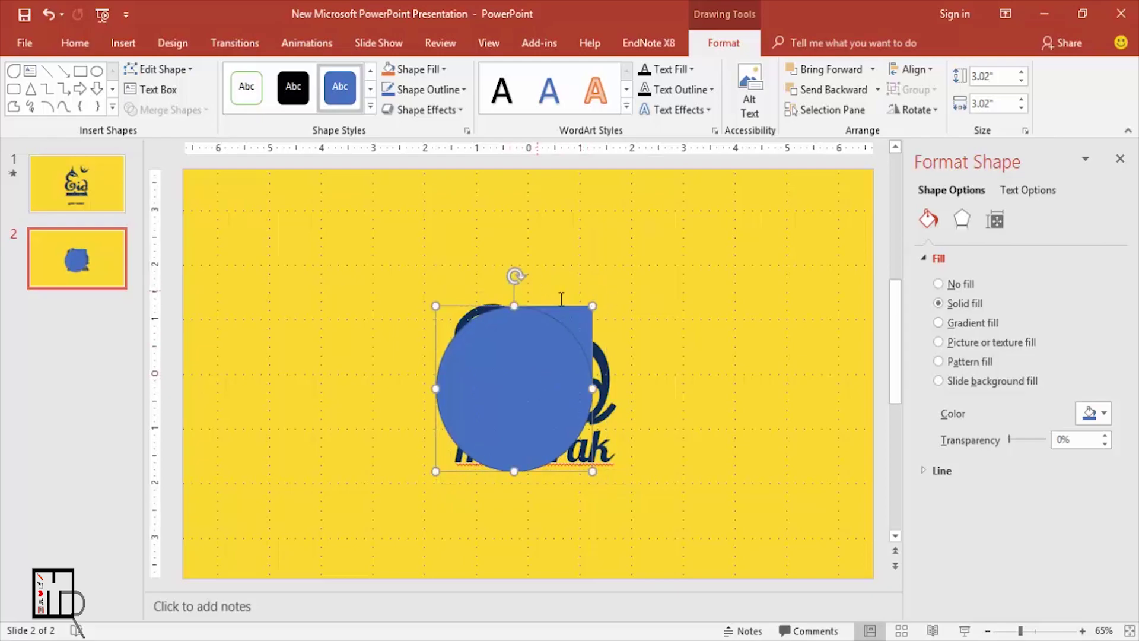
# Rotate the teardrop to point straight up, then select it together with the circle.
pyautogui.moveTo(515, 276)
pyautogui.mouseDown()
pyautogui.moveTo(525, 275)
pyautogui.moveTo(479, 270)
pyautogui.mouseUp()
pyautogui.moveTo(453, 272); pyautogui.dragTo(437, 279)
pyautogui.moveTo(474, 376); pyautogui.dragTo(487, 381)
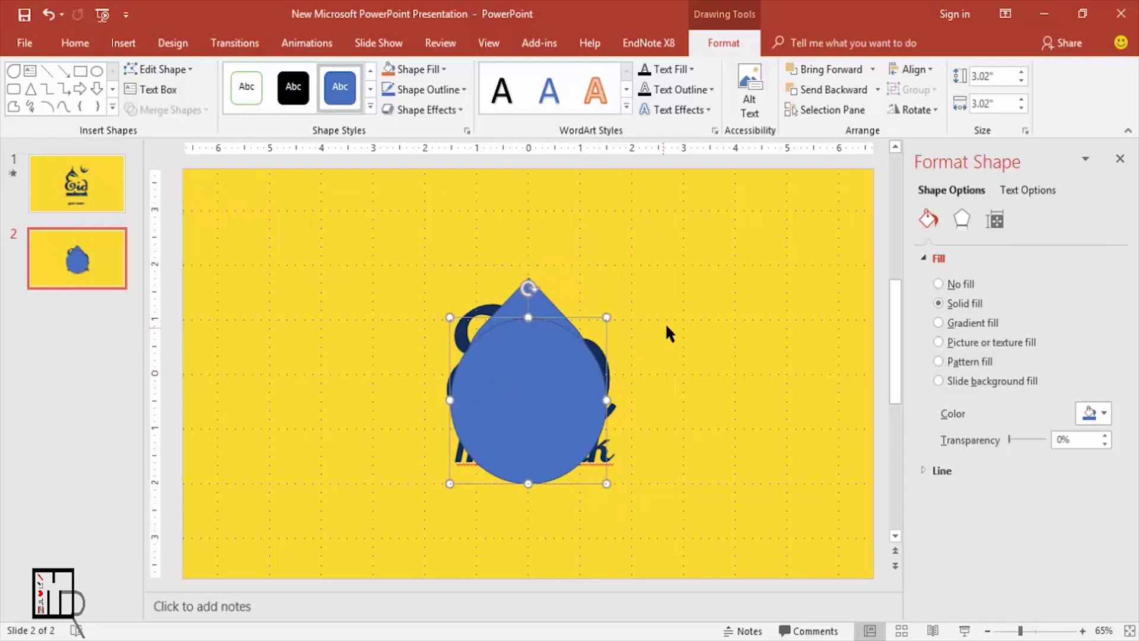
pyautogui.moveTo(542, 378); pyautogui.dragTo(542, 377)
pyautogui.click(759, 345)
pyautogui.click(531, 295)
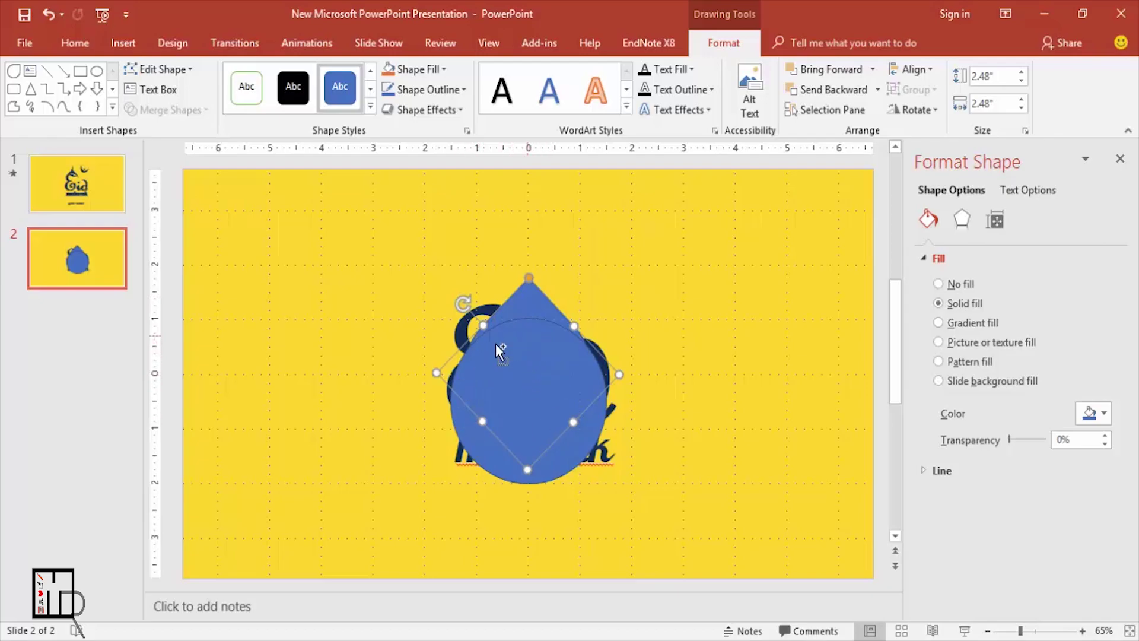
pyautogui.keyDown('shift'); pyautogui.click(528, 388); pyautogui.keyUp('shift')
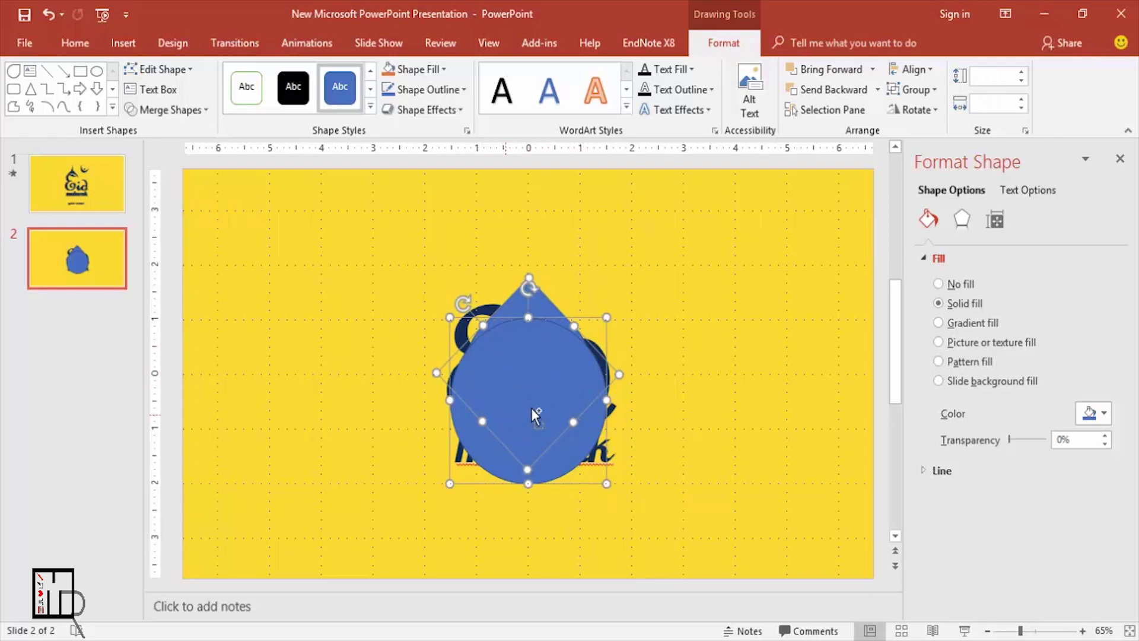
# Subtract the circle from the teardrop to form a dome about 1.3 inches wide, placed above the E.
pyautogui.click(204, 110)
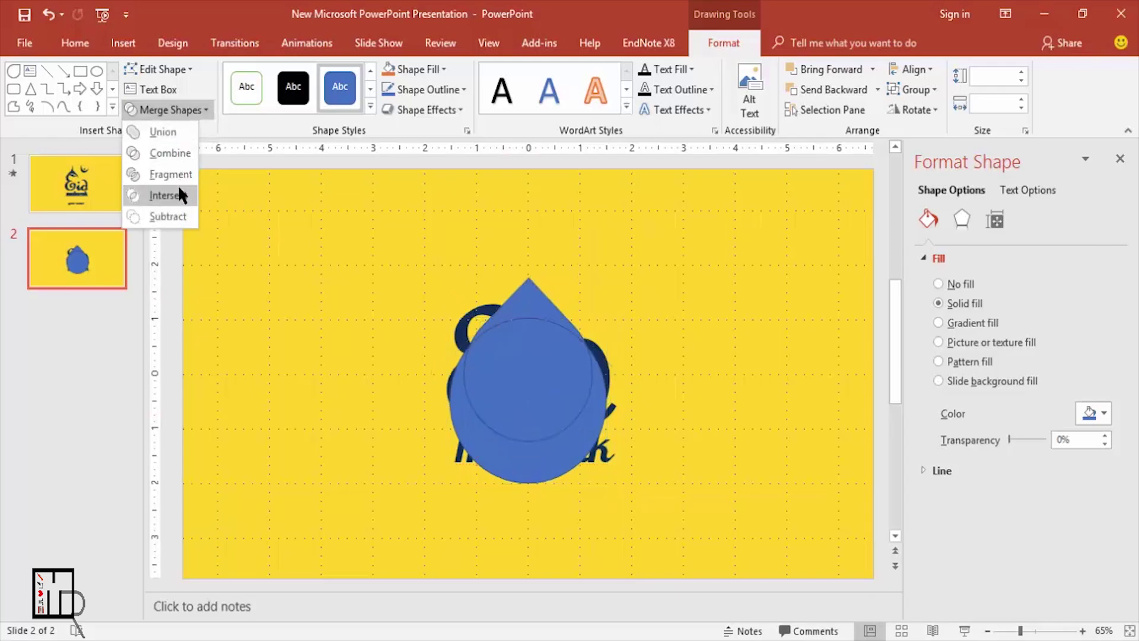
pyautogui.click(168, 218)
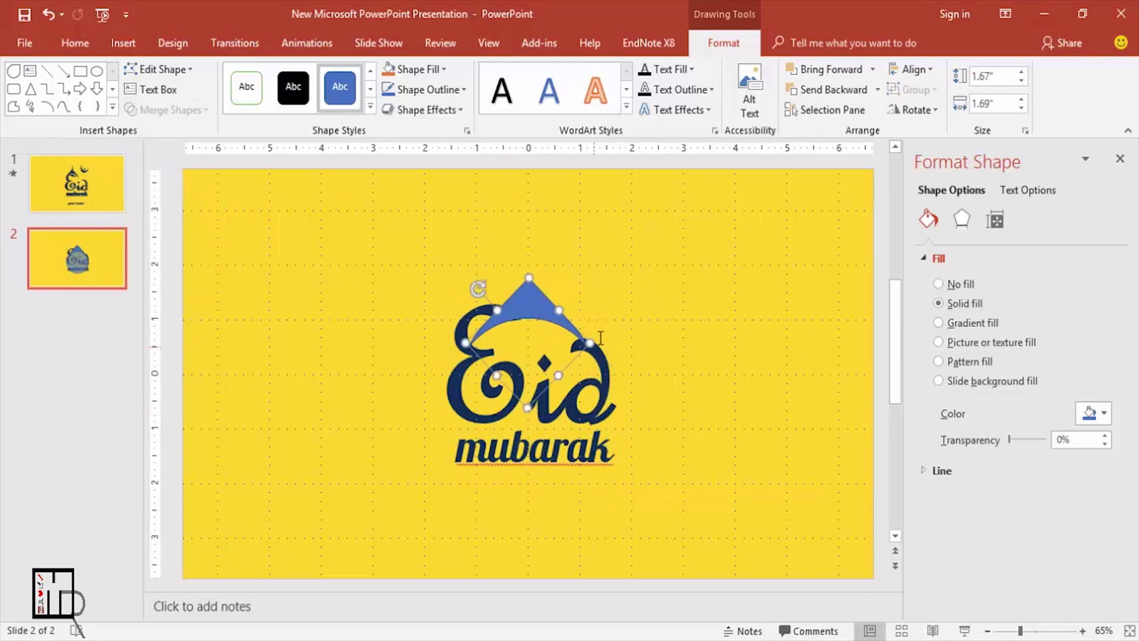
pyautogui.moveTo(495, 294)
pyautogui.mouseDown()
pyautogui.moveTo(464, 226)
pyautogui.moveTo(500, 278)
pyautogui.mouseUp()
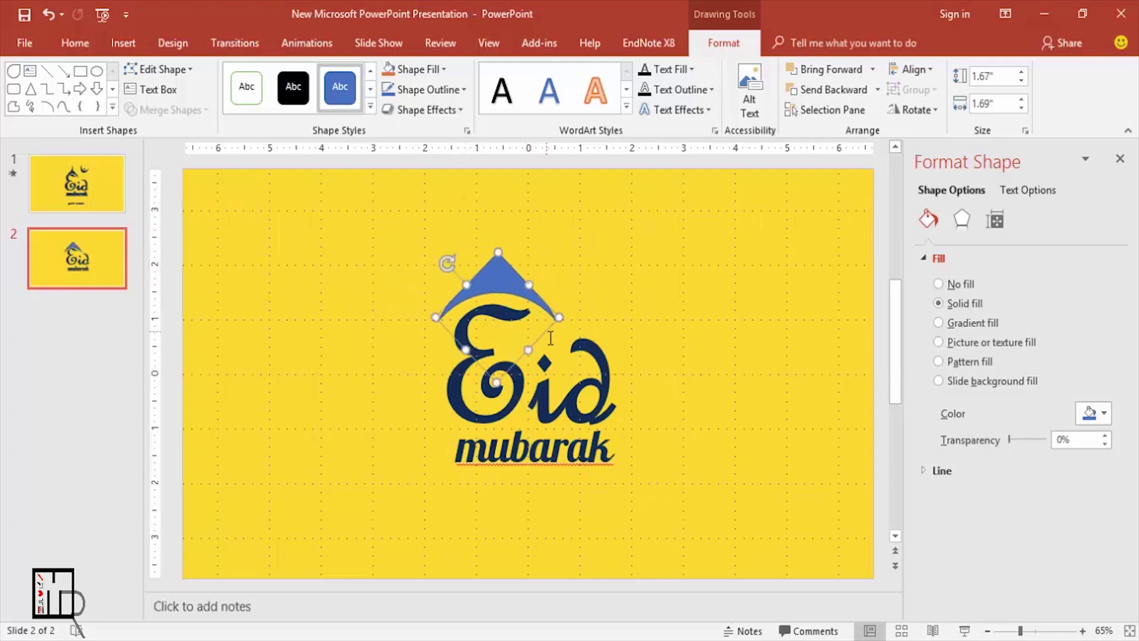
pyautogui.moveTo(558, 320); pyautogui.dragTo(541, 314)
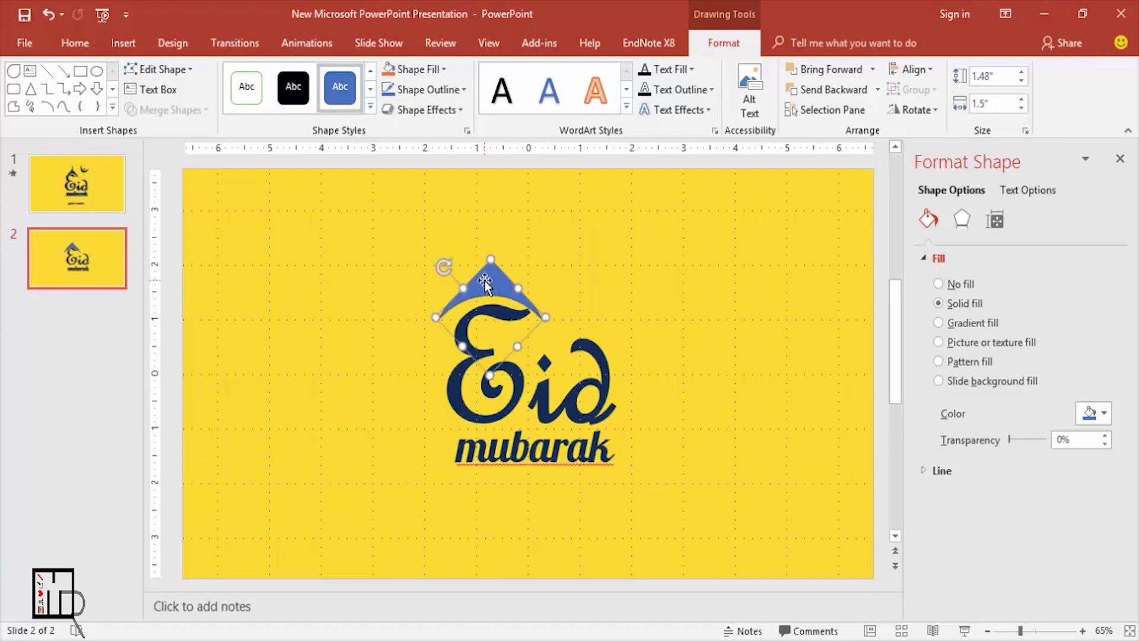
pyautogui.moveTo(489, 279); pyautogui.dragTo(494, 281)
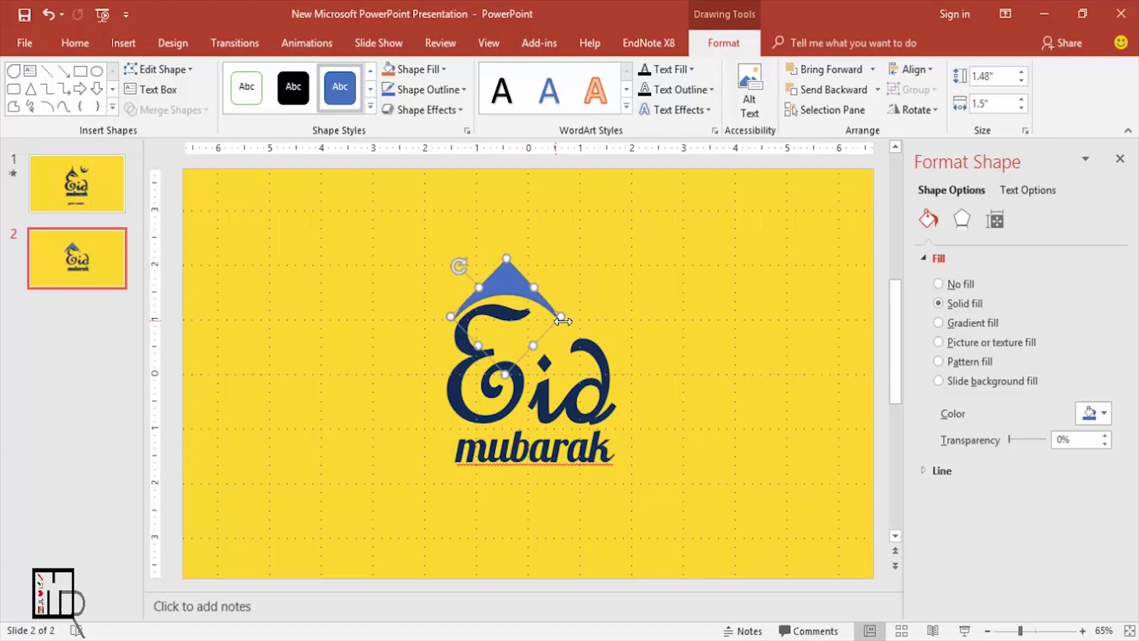
pyautogui.moveTo(558, 320); pyautogui.dragTo(549, 318)
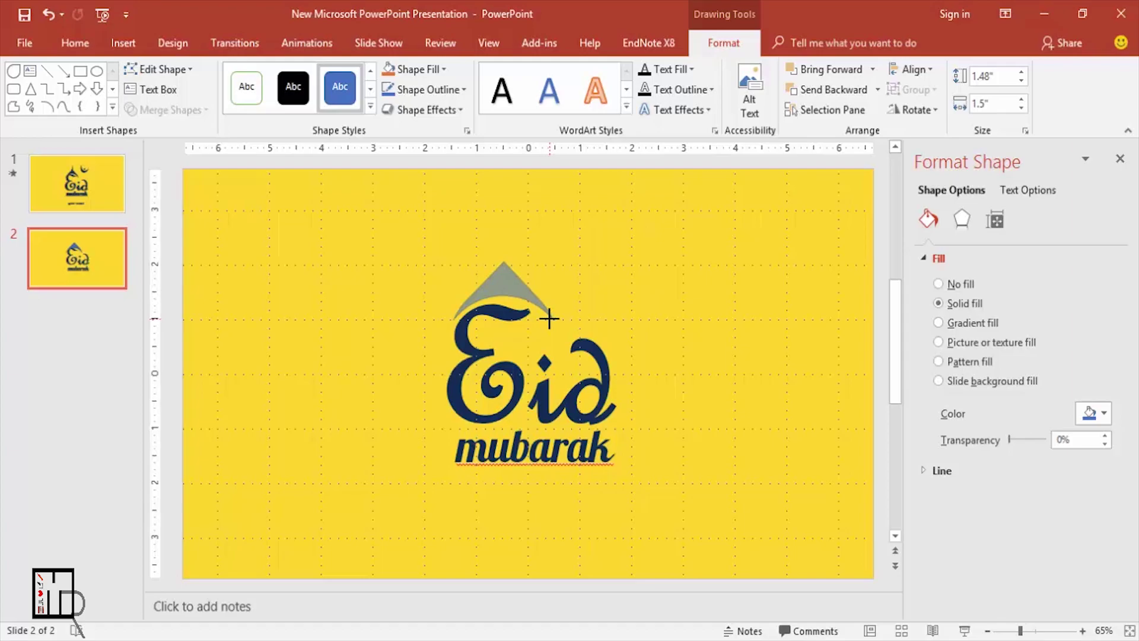
pyautogui.moveTo(549, 319); pyautogui.dragTo(546, 318)
pyautogui.moveTo(500, 287); pyautogui.dragTo(505, 286)
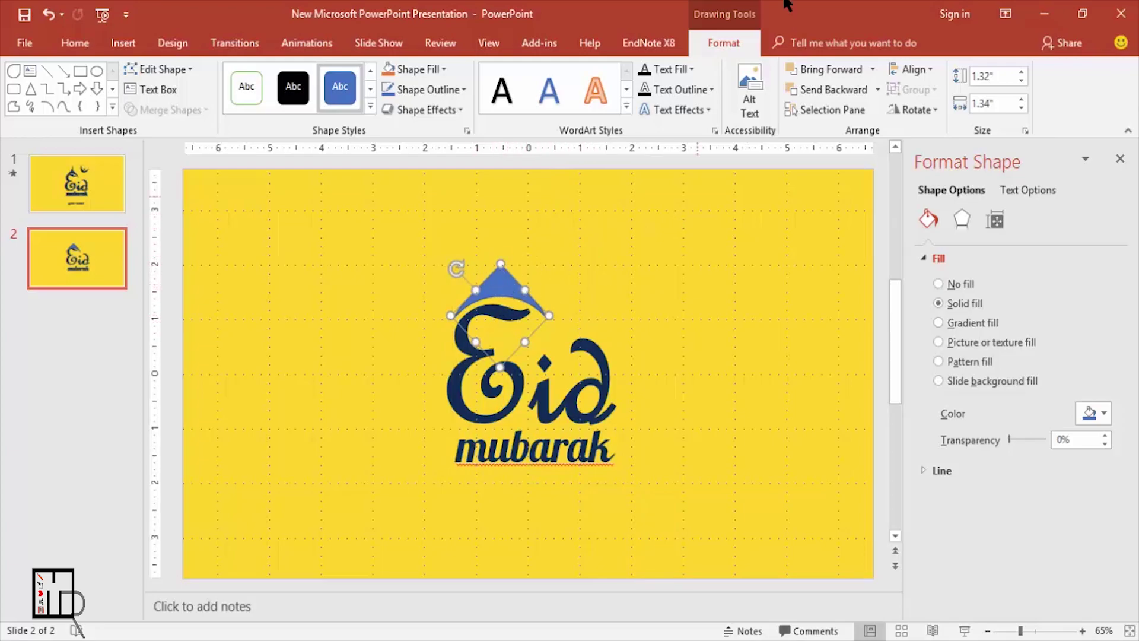
# Fill the dome dark navy and remove its outline.
pyautogui.click(444, 70)
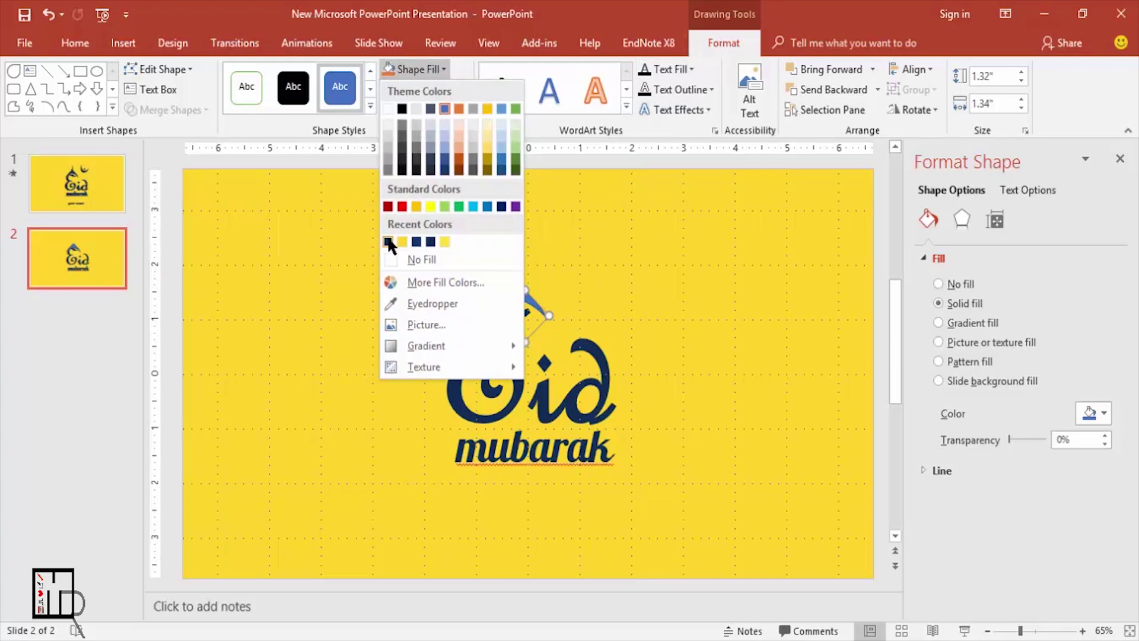
pyautogui.click(388, 241)
pyautogui.click(443, 90)
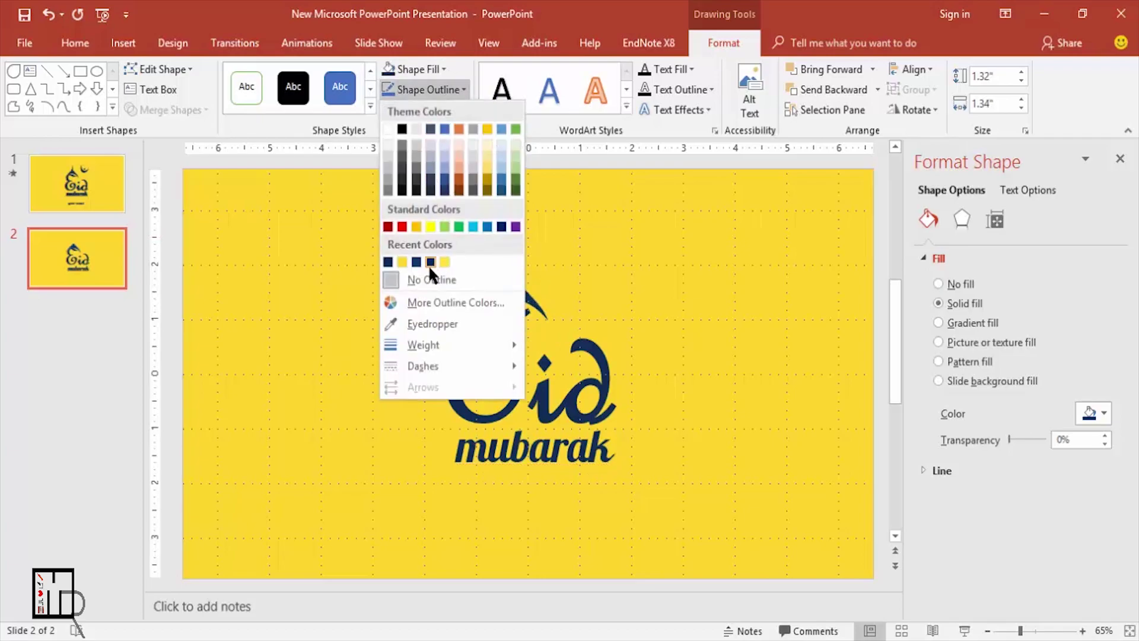
pyautogui.click(404, 283)
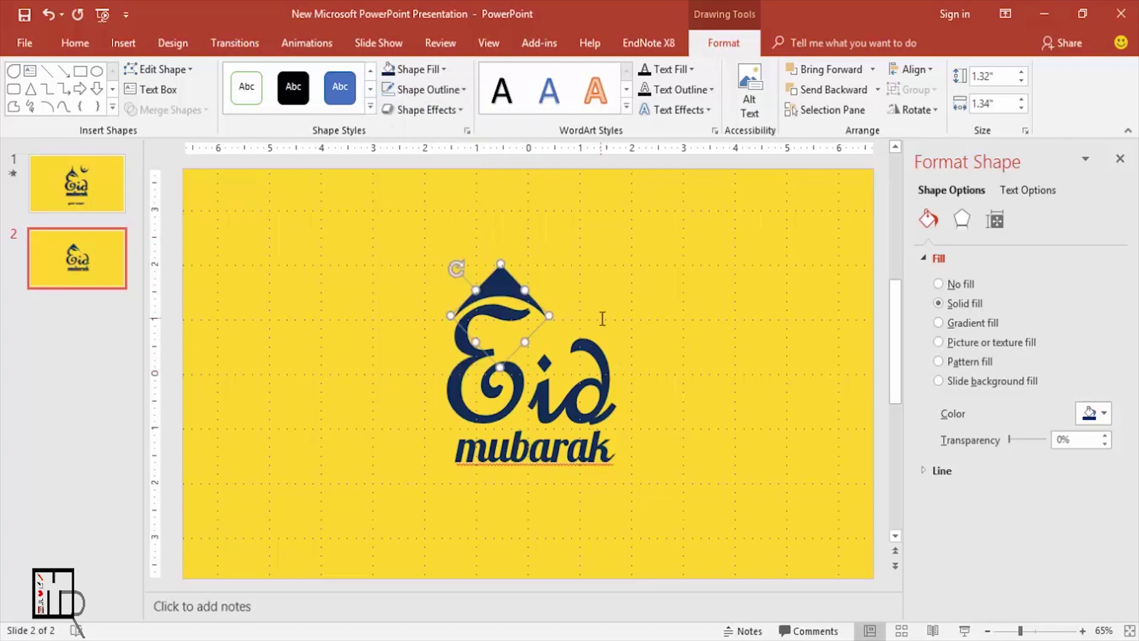
pyautogui.click(643, 302)
pyautogui.click(500, 278)
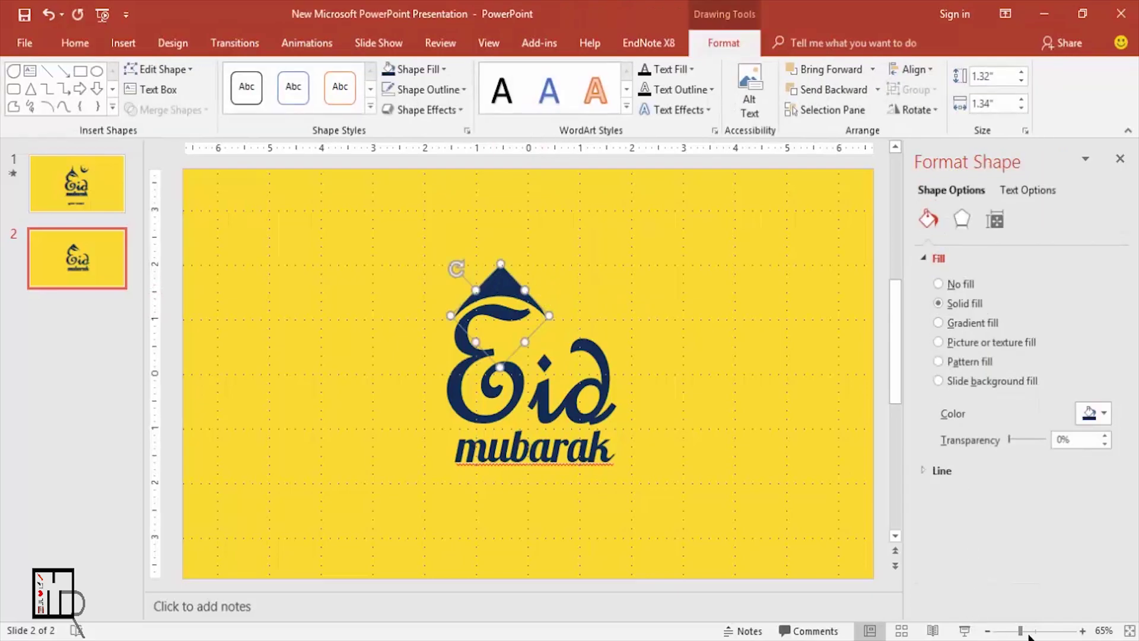
pyautogui.click(1037, 632)
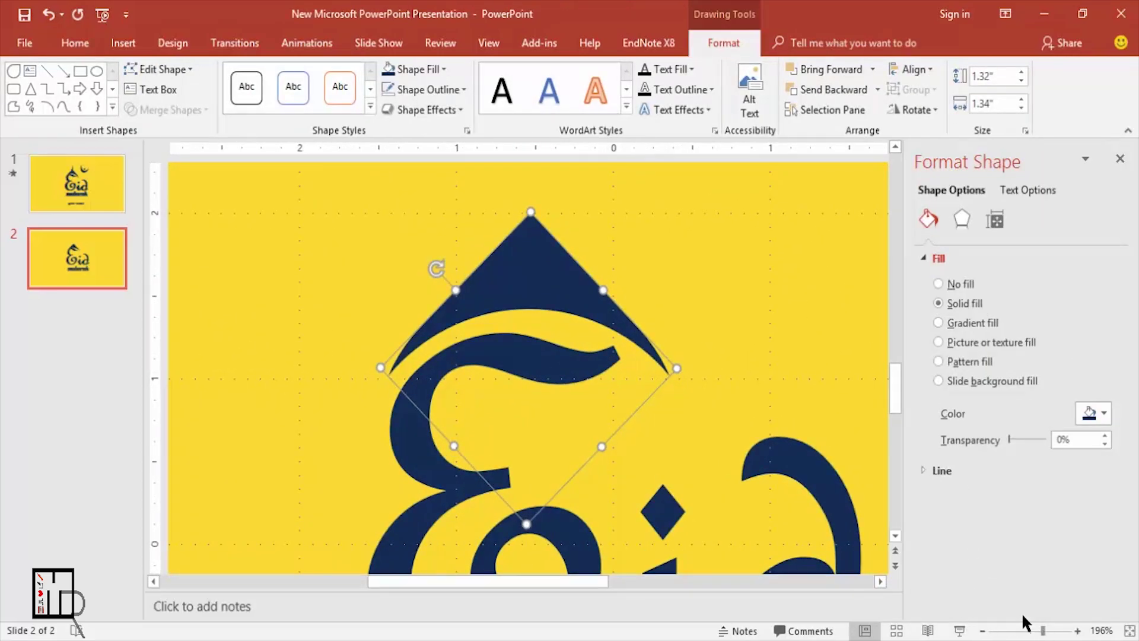
# Zoom in and draw a small circle centred on the dome's pointed apex.
pyautogui.scroll(3, 611, 347)
pyautogui.scroll(2, 611, 341)
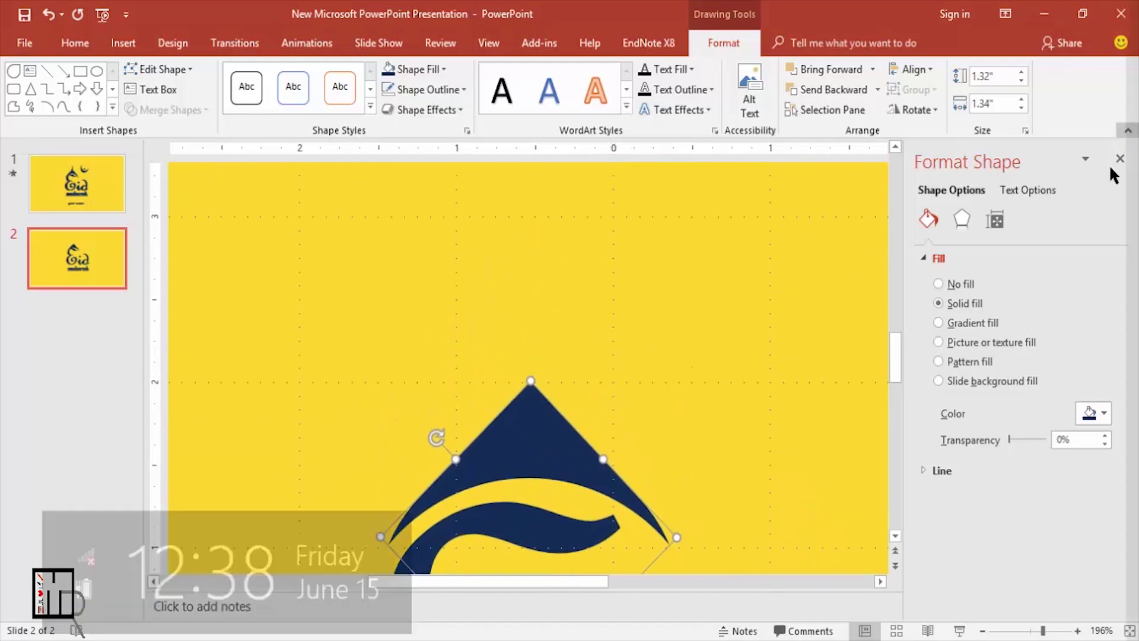
pyautogui.click(1119, 158)
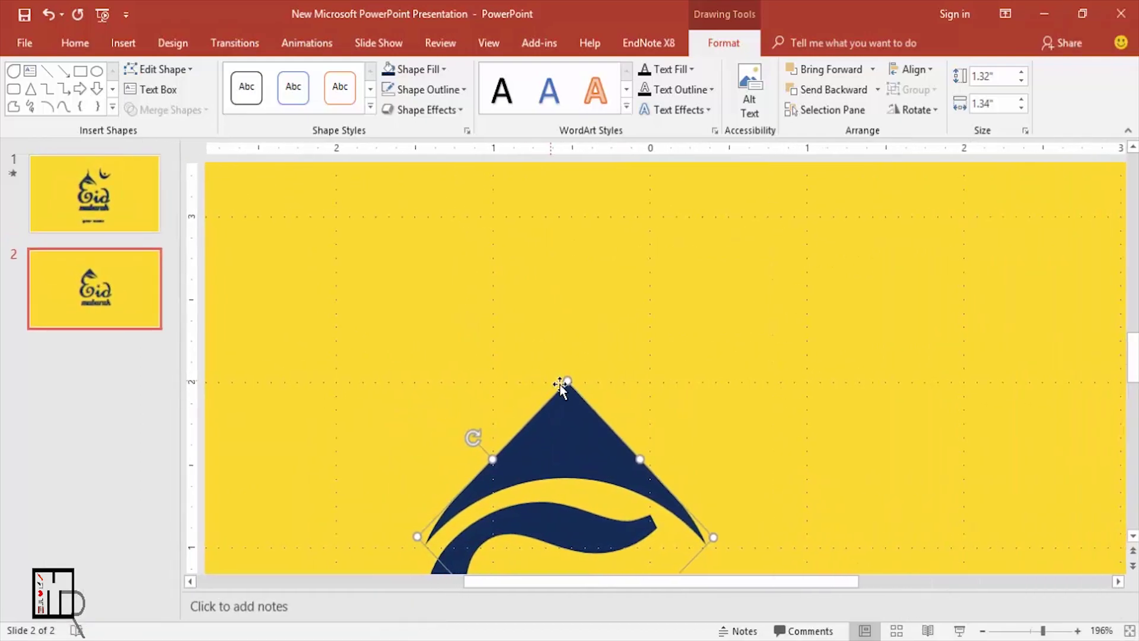
pyautogui.click(123, 43)
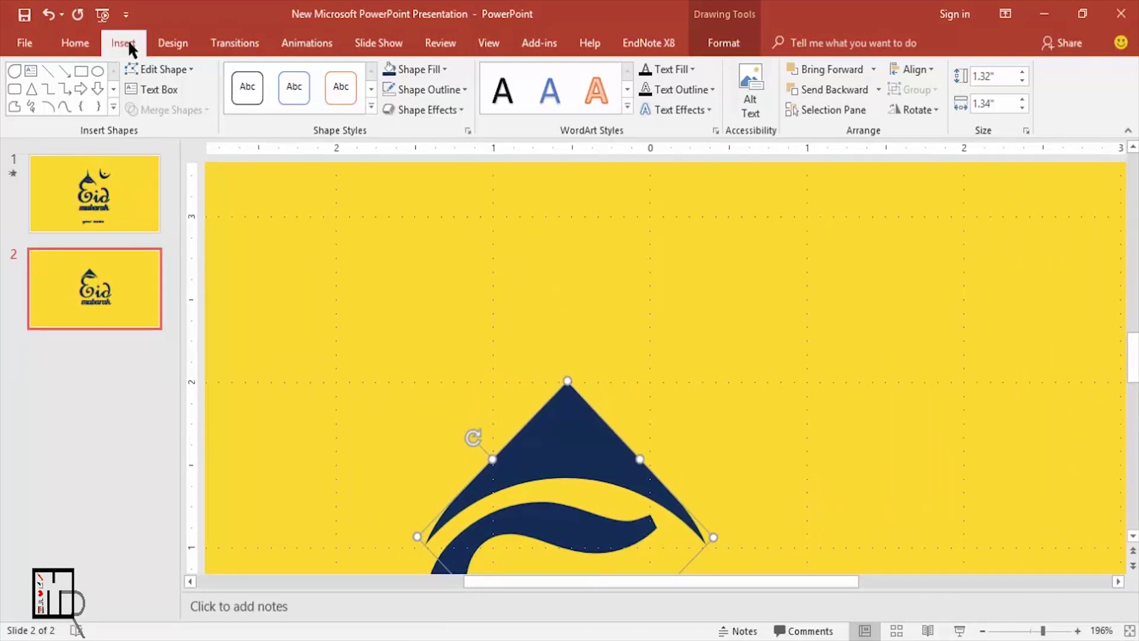
pyautogui.click(276, 95)
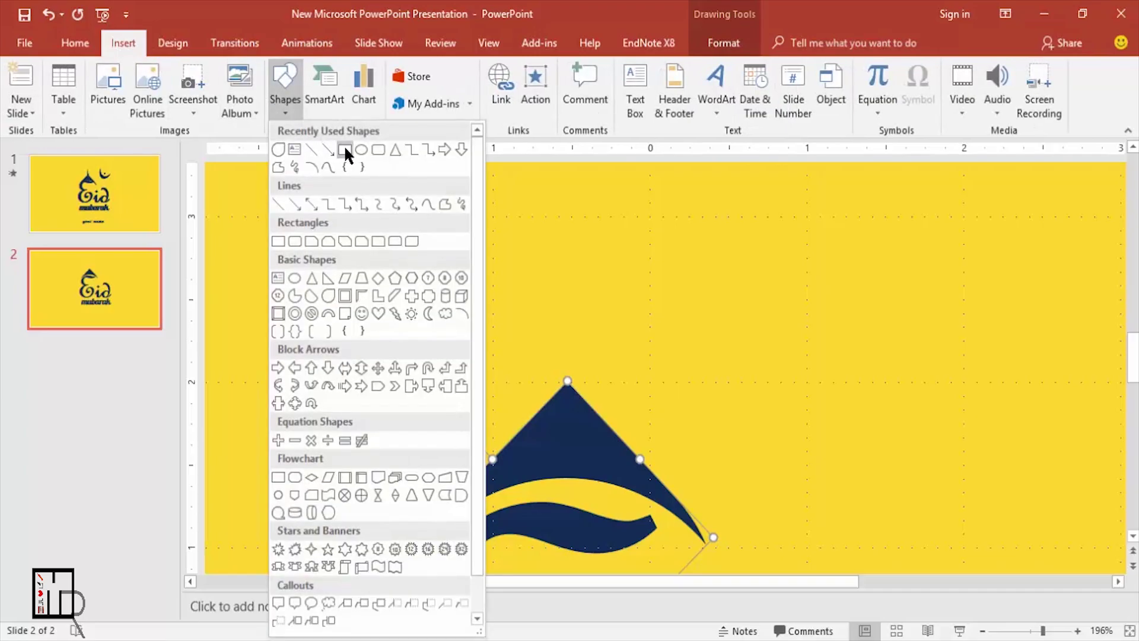
pyautogui.click(345, 150)
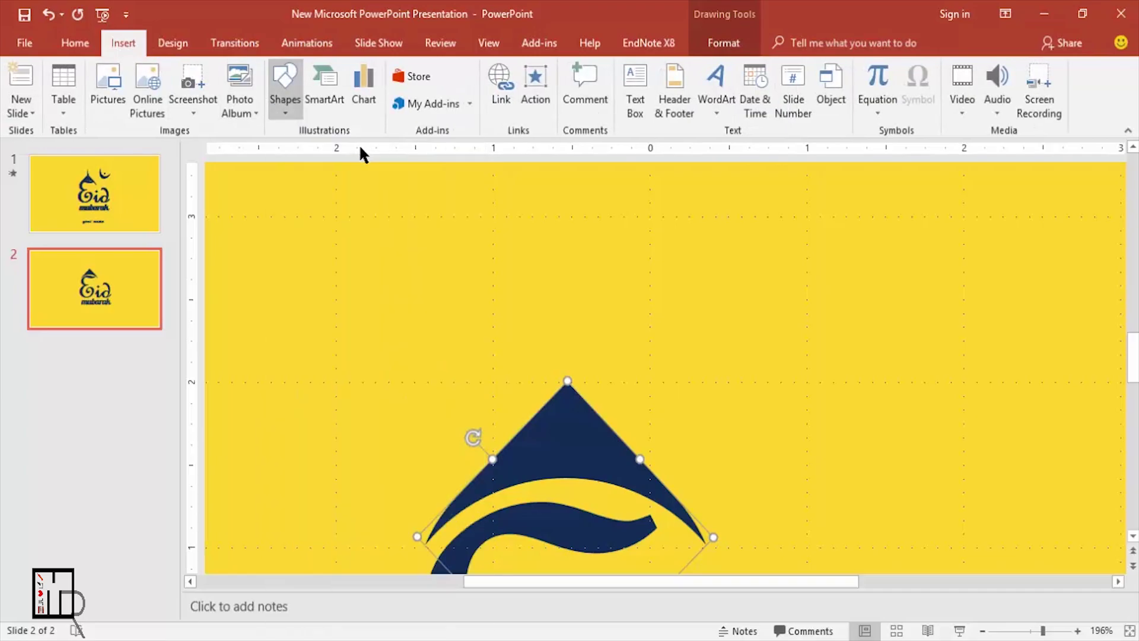
pyautogui.click(557, 362)
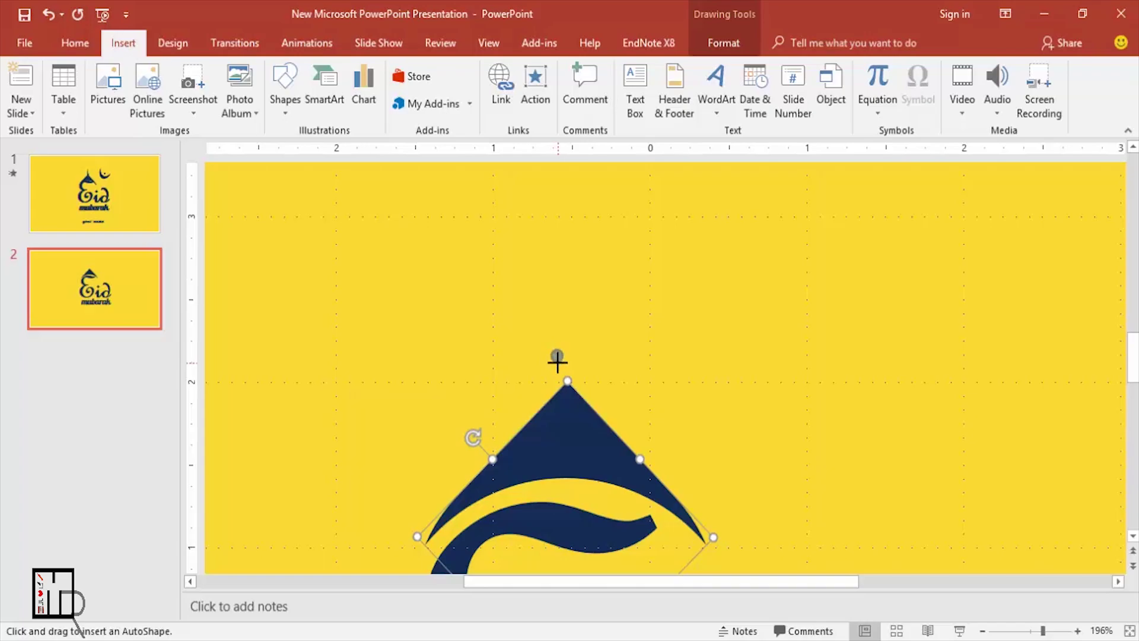
pyautogui.moveTo(557, 364); pyautogui.dragTo(567, 377)
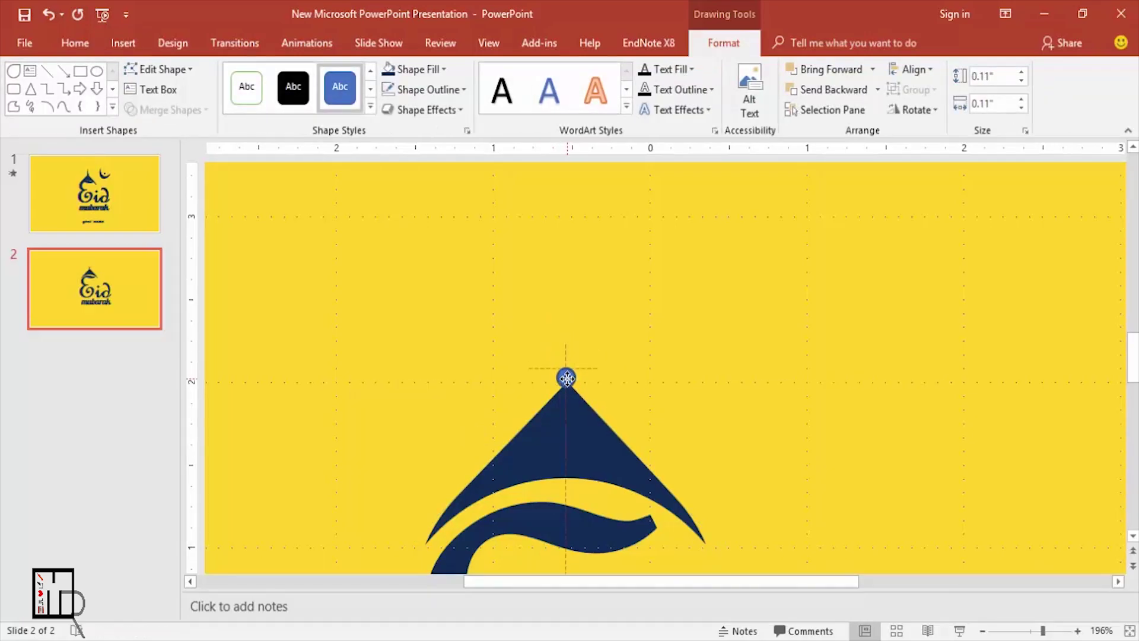
pyautogui.moveTo(569, 380); pyautogui.dragTo(569, 379)
pyautogui.click(579, 377)
pyautogui.click(570, 379)
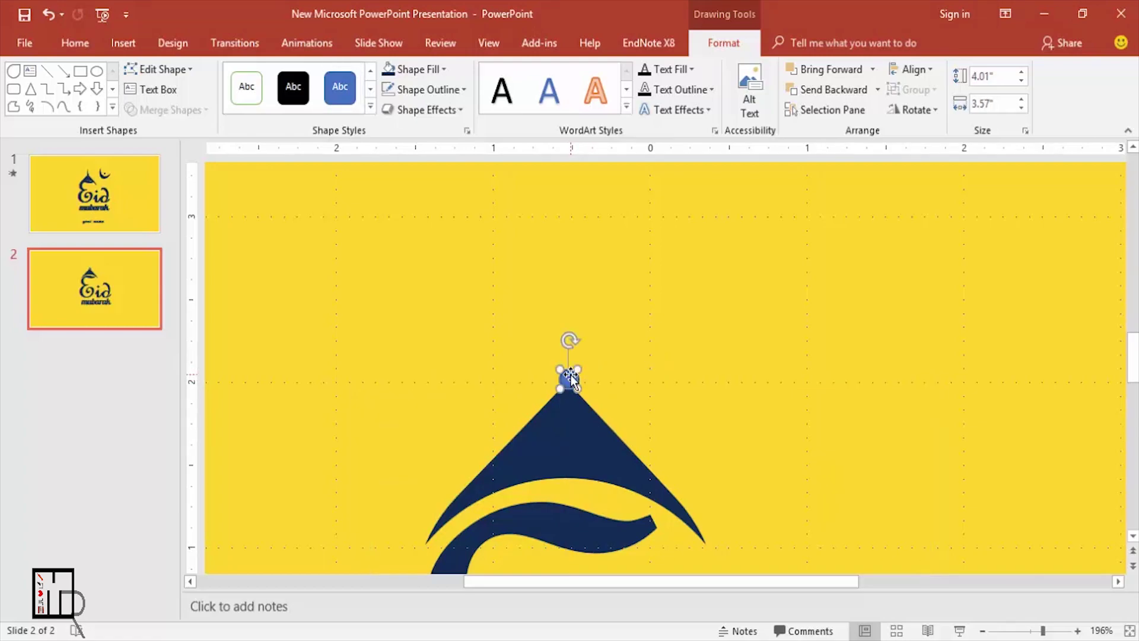
pyautogui.moveTo(570, 378); pyautogui.dragTo(565, 380)
pyautogui.click(603, 379)
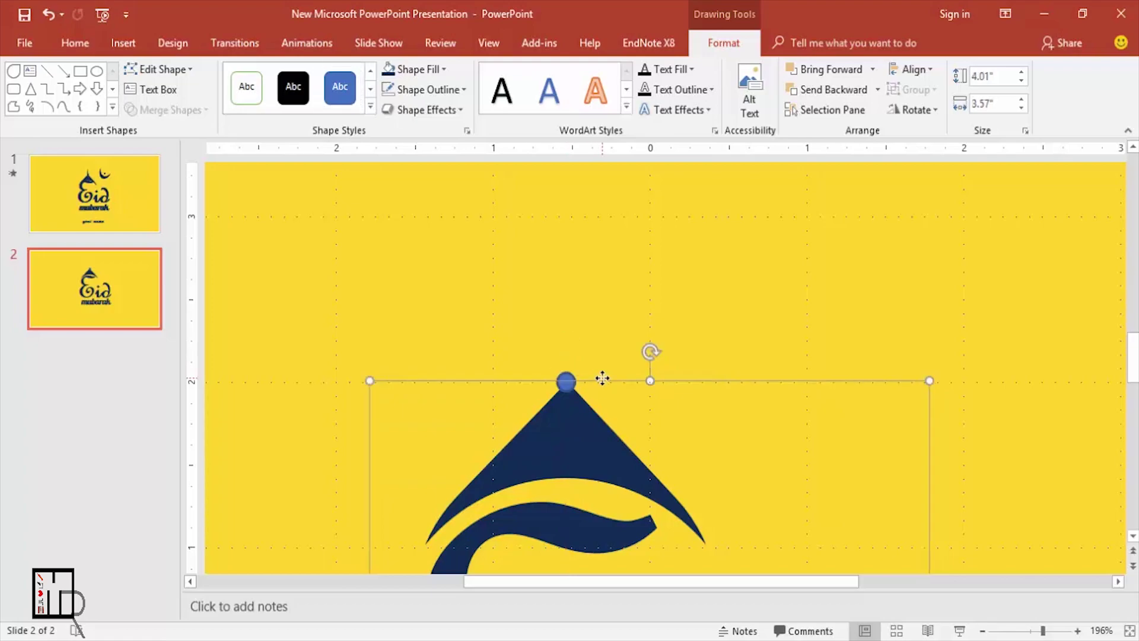
# Fill the small apex circle dark navy with no outline.
pyautogui.click(567, 375)
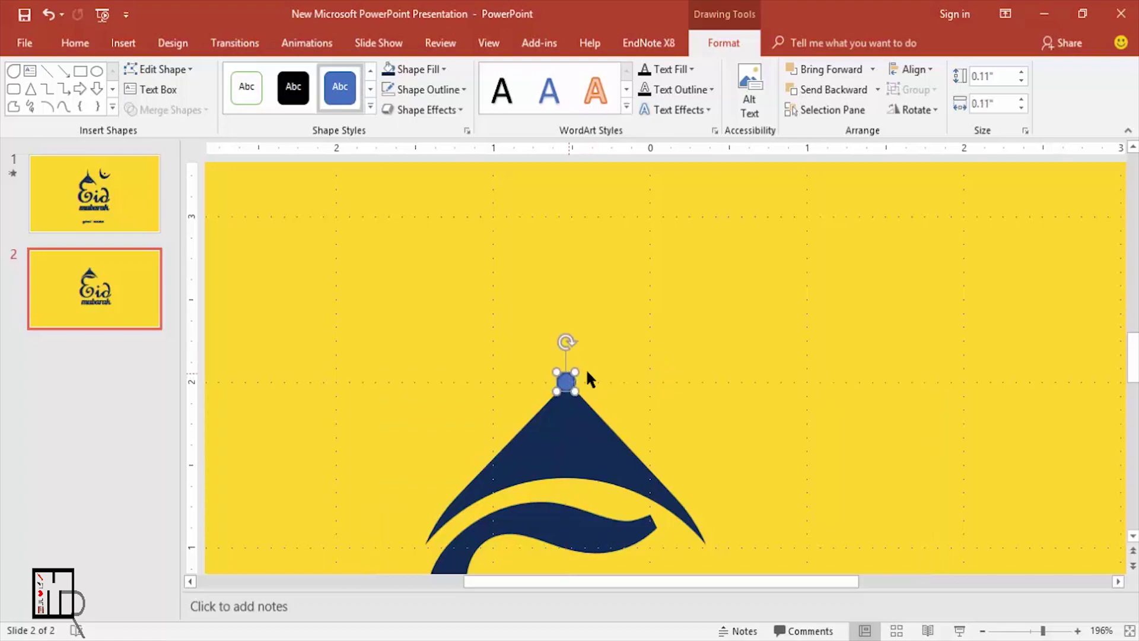
pyautogui.click(417, 65)
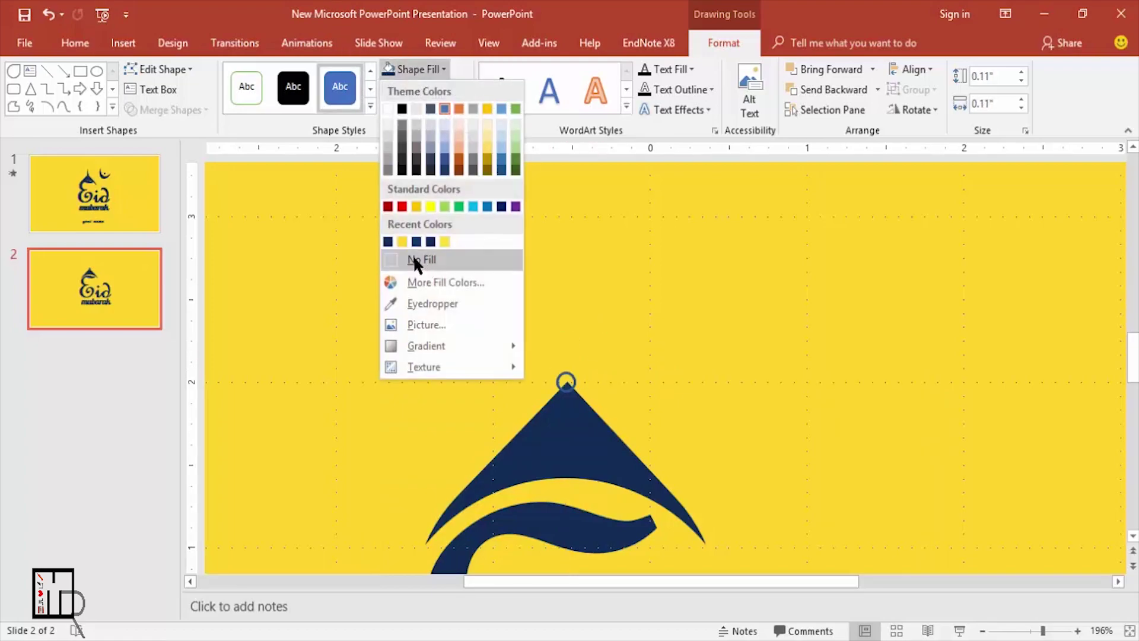
pyautogui.click(388, 241)
pyautogui.click(421, 83)
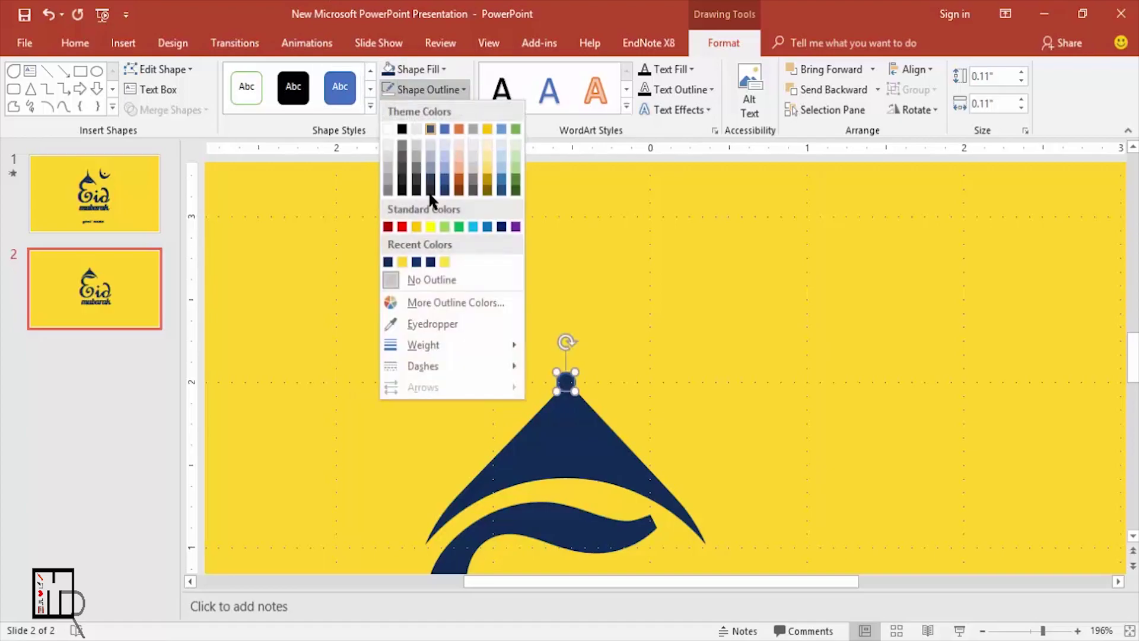
pyautogui.click(420, 282)
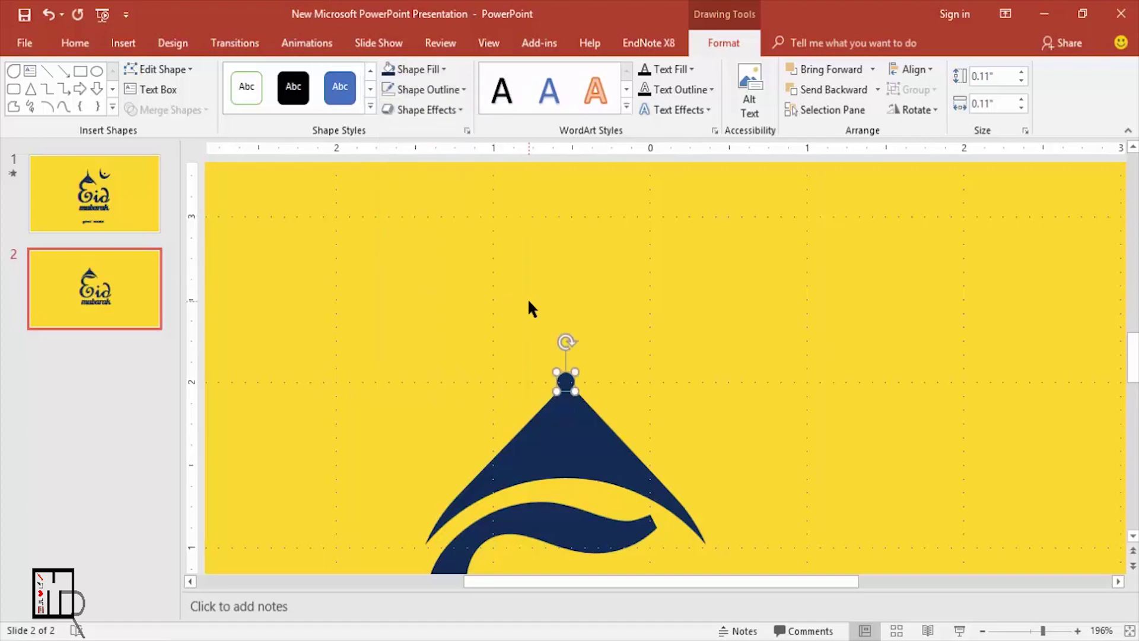
pyautogui.click(123, 43)
# Draw a thin isosceles-triangle spire above the ball, filled navy with no outline.
pyautogui.click(286, 111)
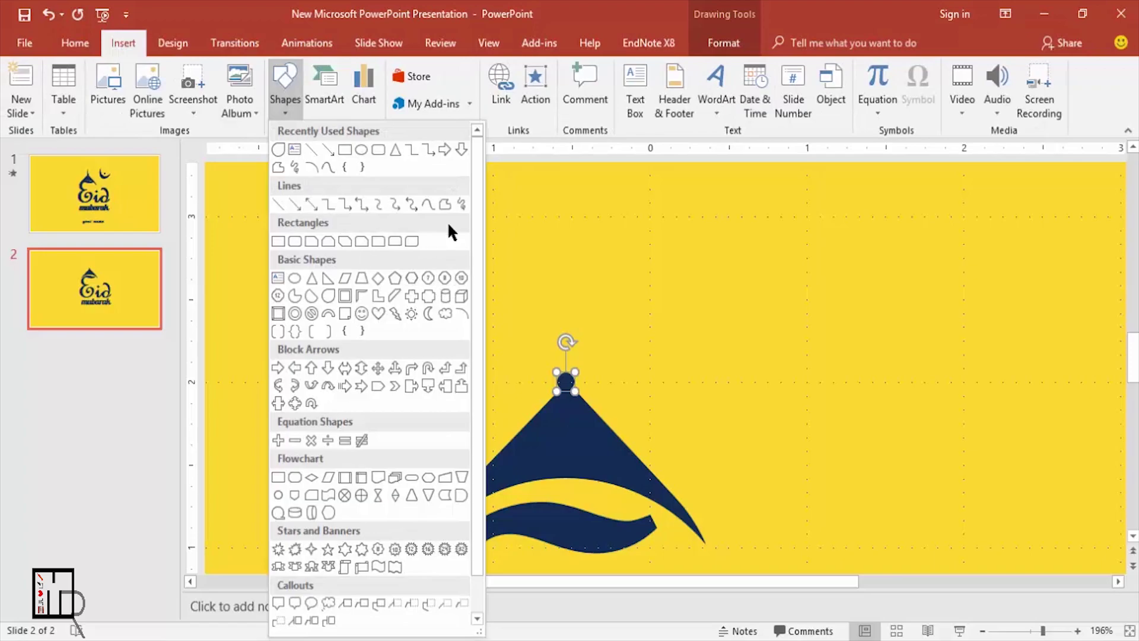
pyautogui.click(395, 149)
pyautogui.moveTo(512, 227)
pyautogui.mouseDown()
pyautogui.moveTo(615, 404)
pyautogui.moveTo(517, 395)
pyautogui.mouseUp()
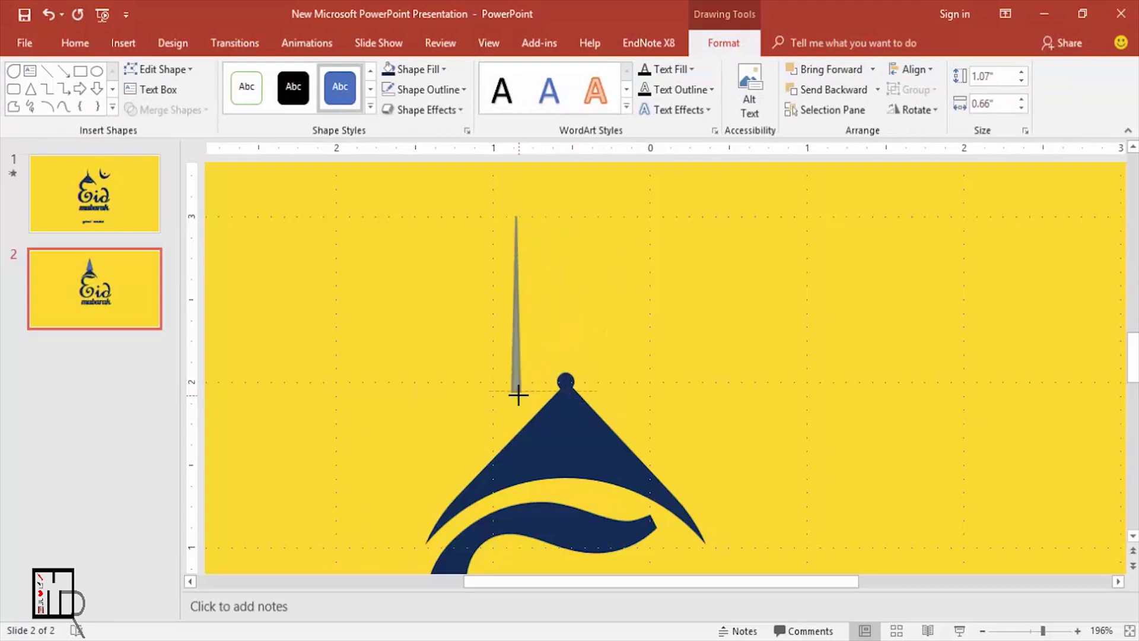
pyautogui.moveTo(516, 395); pyautogui.dragTo(566, 353)
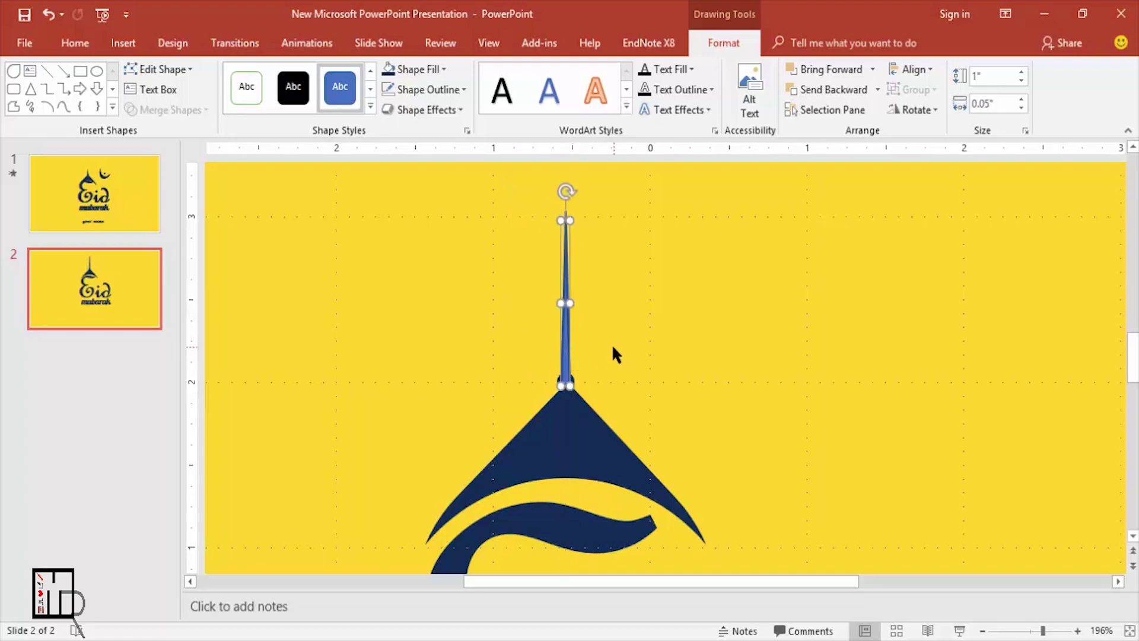
pyautogui.click(441, 69)
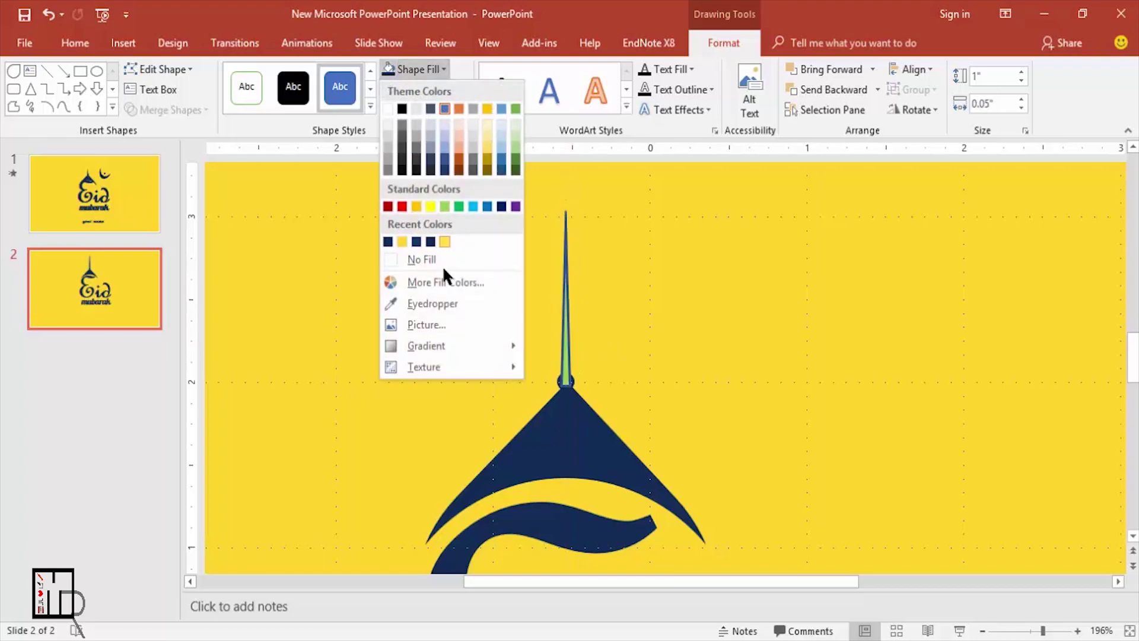
pyautogui.click(389, 242)
pyautogui.click(459, 90)
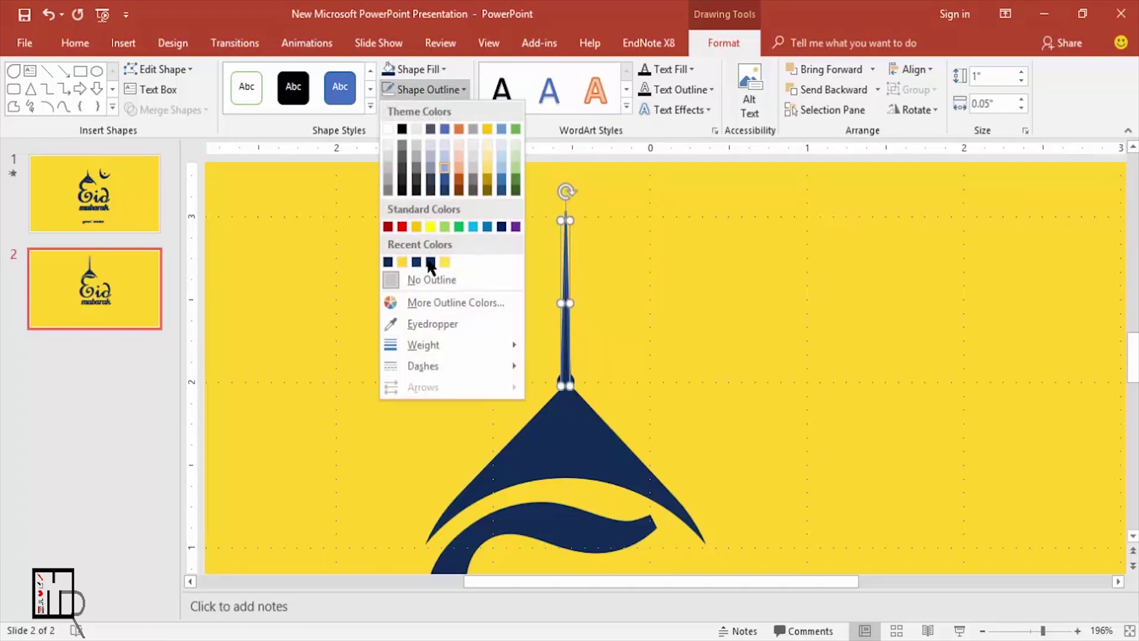
pyautogui.click(409, 280)
pyautogui.click(605, 342)
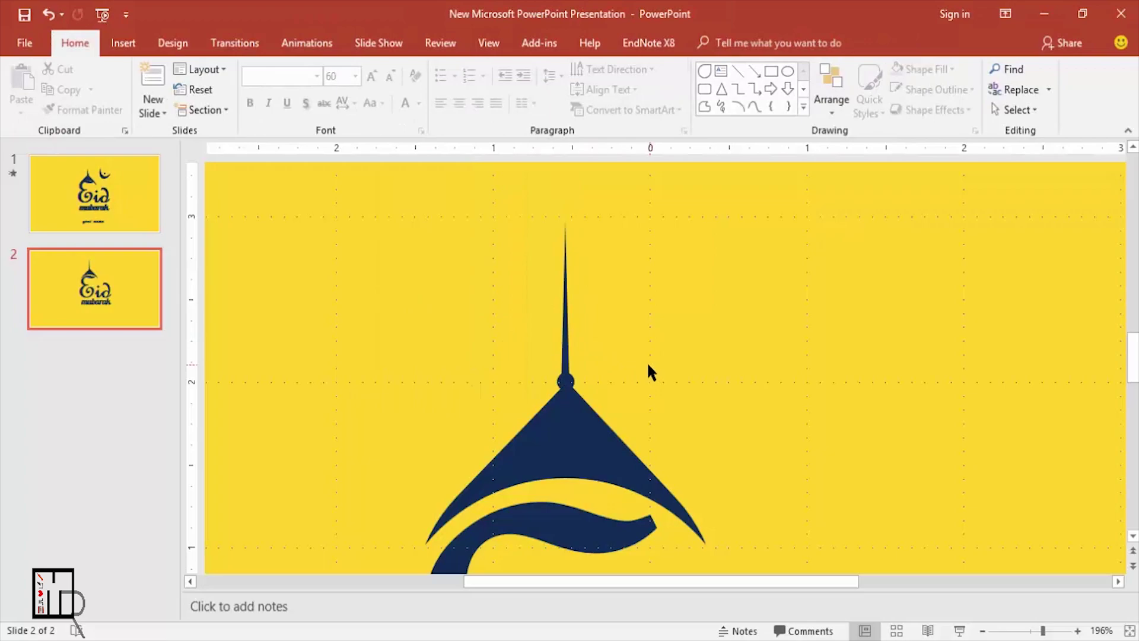
# Group the dome, ball and spire with Ctrl+G and shift the group slightly right.
pyautogui.click(574, 445)
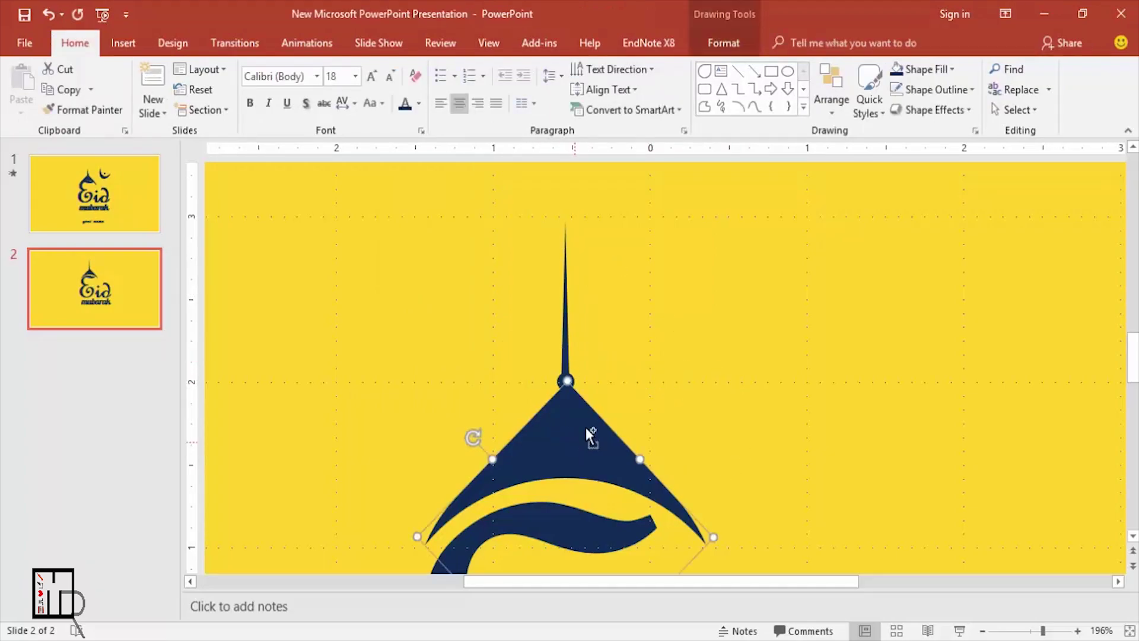
pyautogui.keyDown('shift'); pyautogui.click(568, 313); pyautogui.keyUp('shift')
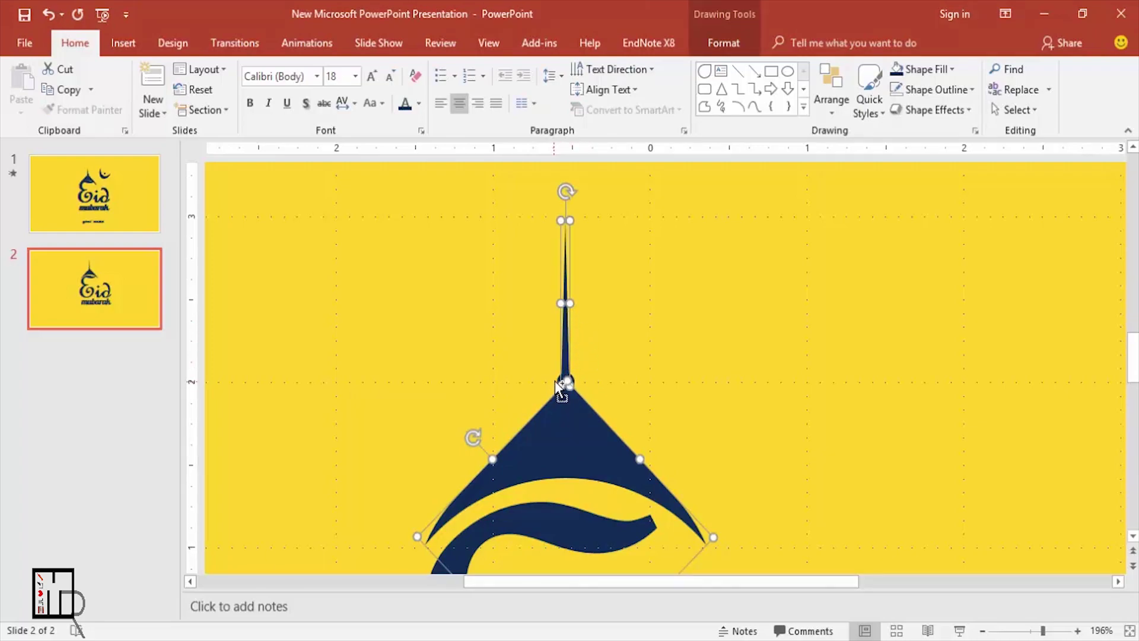
pyautogui.keyDown('shift'); pyautogui.click(560, 385); pyautogui.keyUp('shift')
pyautogui.keyDown('shift'); pyautogui.click(566, 381); pyautogui.keyUp('shift')
pyautogui.keyDown('shift'); pyautogui.click(568, 319); pyautogui.keyUp('shift')
pyautogui.hotkey('ctrl', 'g')
pyautogui.moveTo(589, 457); pyautogui.dragTo(586, 451)
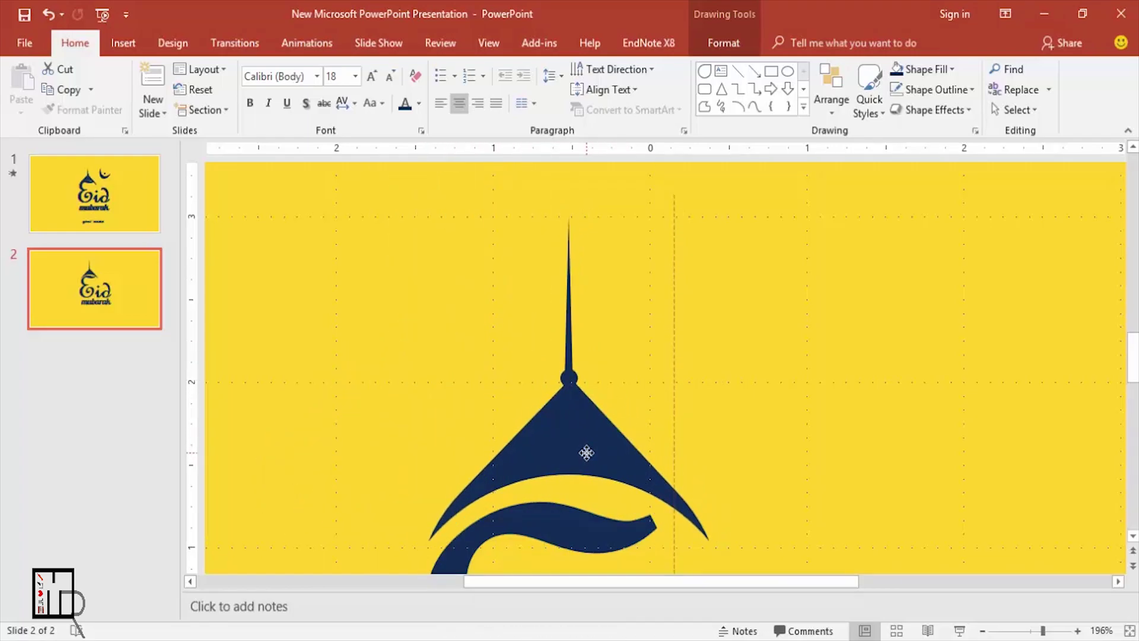
pyautogui.scroll(-10, 586, 451)
pyautogui.click(123, 42)
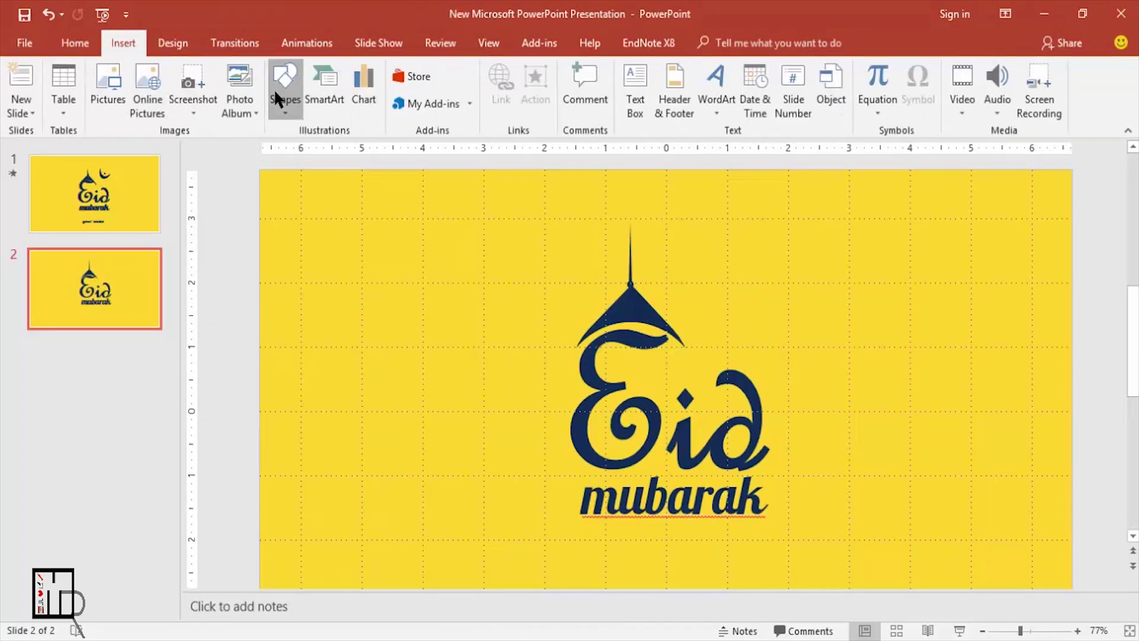
# Draw a tilted crescent moon beside the mosque spire and size it.
pyautogui.click(274, 89)
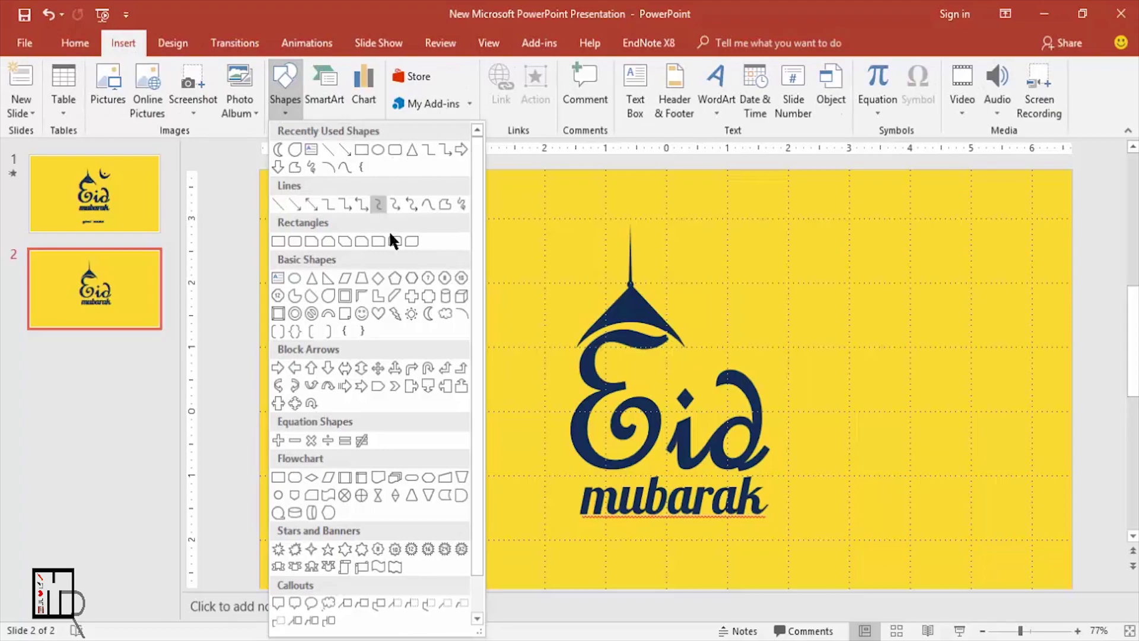
pyautogui.click(429, 312)
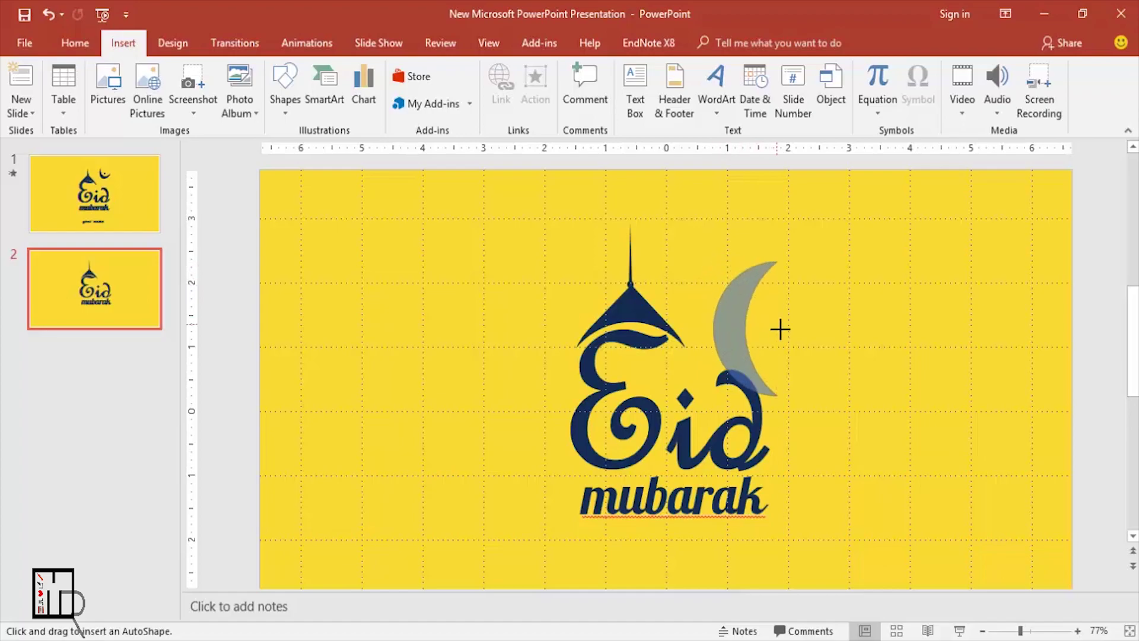
pyautogui.moveTo(713, 261); pyautogui.dragTo(765, 370)
pyautogui.moveTo(739, 231)
pyautogui.mouseDown()
pyautogui.moveTo(714, 223)
pyautogui.moveTo(672, 261)
pyautogui.mouseUp()
pyautogui.moveTo(739, 320); pyautogui.dragTo(735, 273)
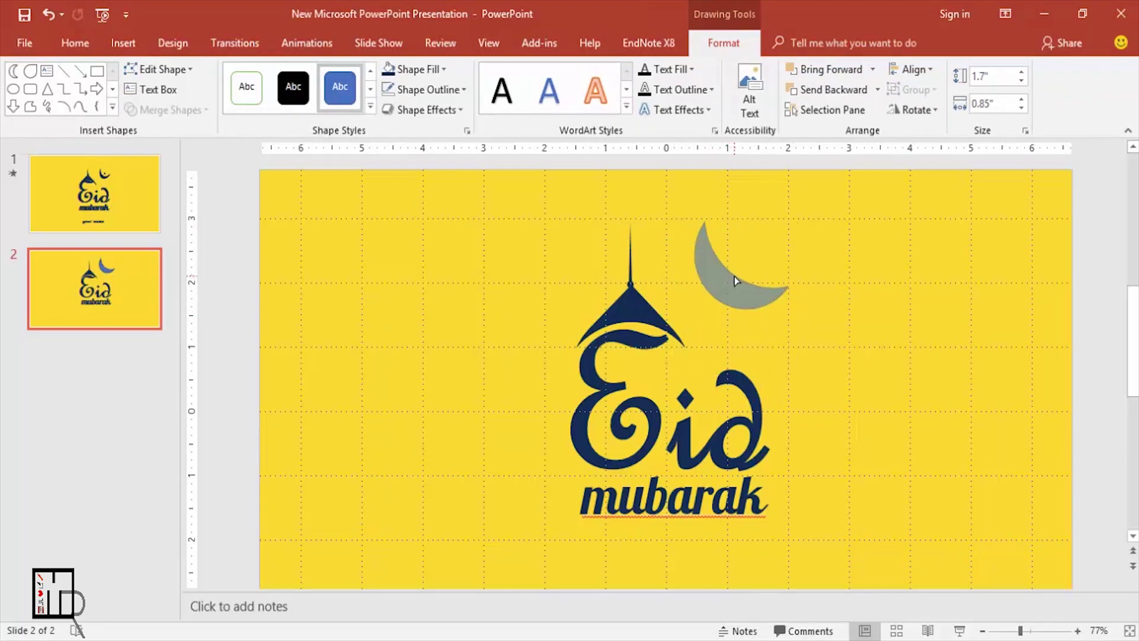
pyautogui.moveTo(688, 243)
pyautogui.mouseDown()
pyautogui.moveTo(761, 299)
pyautogui.moveTo(725, 278)
pyautogui.mouseUp()
pyautogui.moveTo(678, 244); pyautogui.dragTo(680, 248)
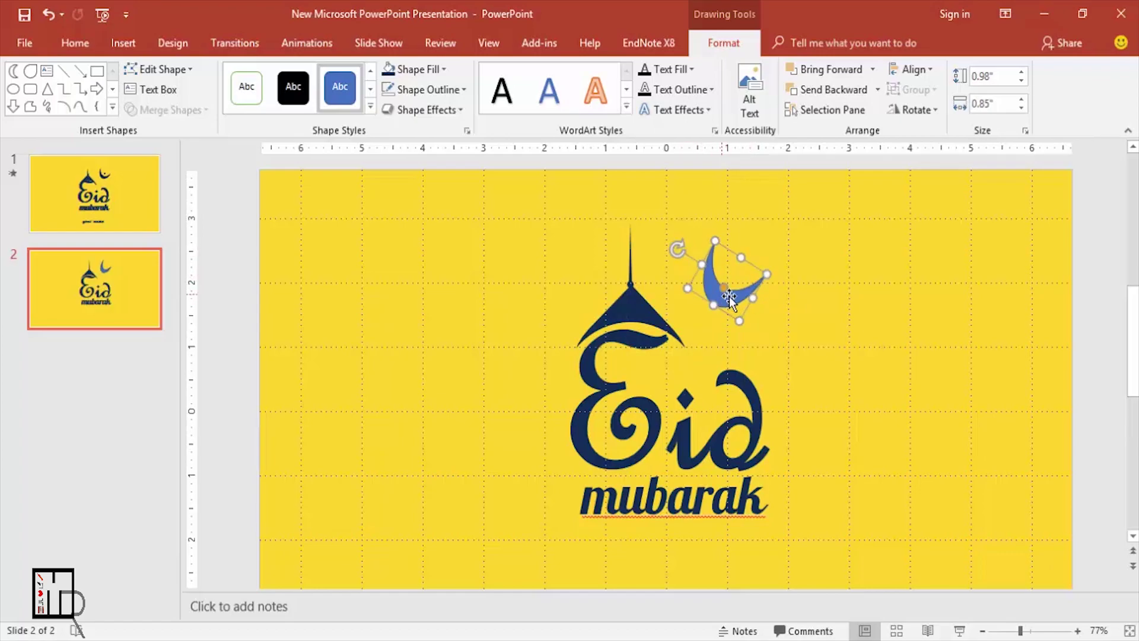
pyautogui.moveTo(754, 298); pyautogui.dragTo(765, 306)
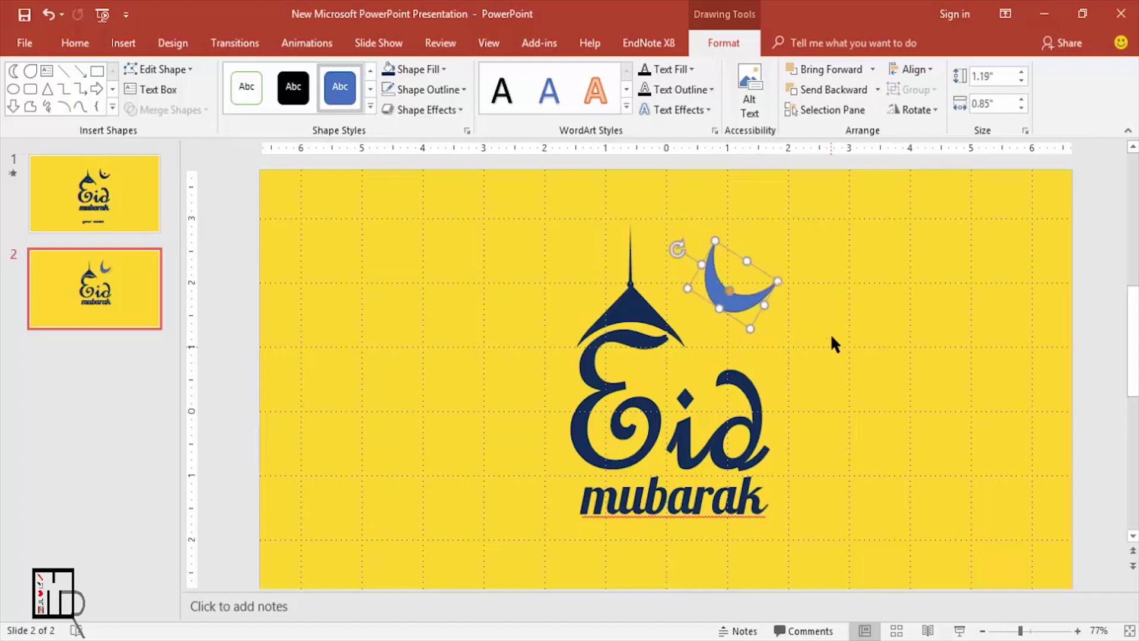
# Fill the crescent moon dark navy and remove its outline.
pyautogui.click(415, 69)
pyautogui.click(388, 241)
pyautogui.click(426, 90)
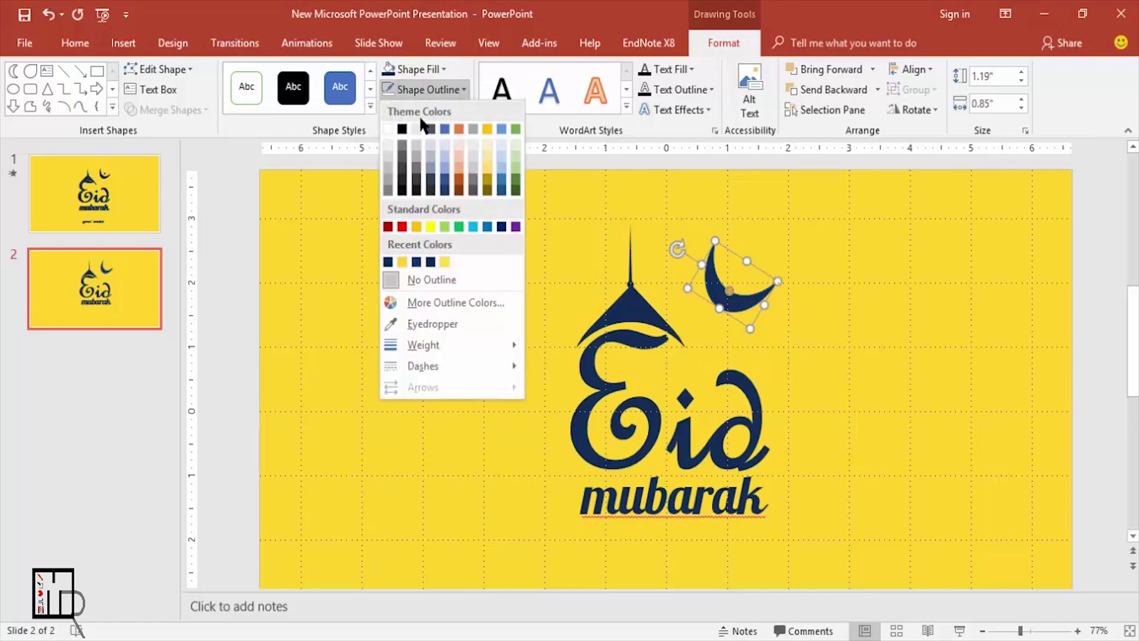
pyautogui.click(398, 275)
pyautogui.click(800, 357)
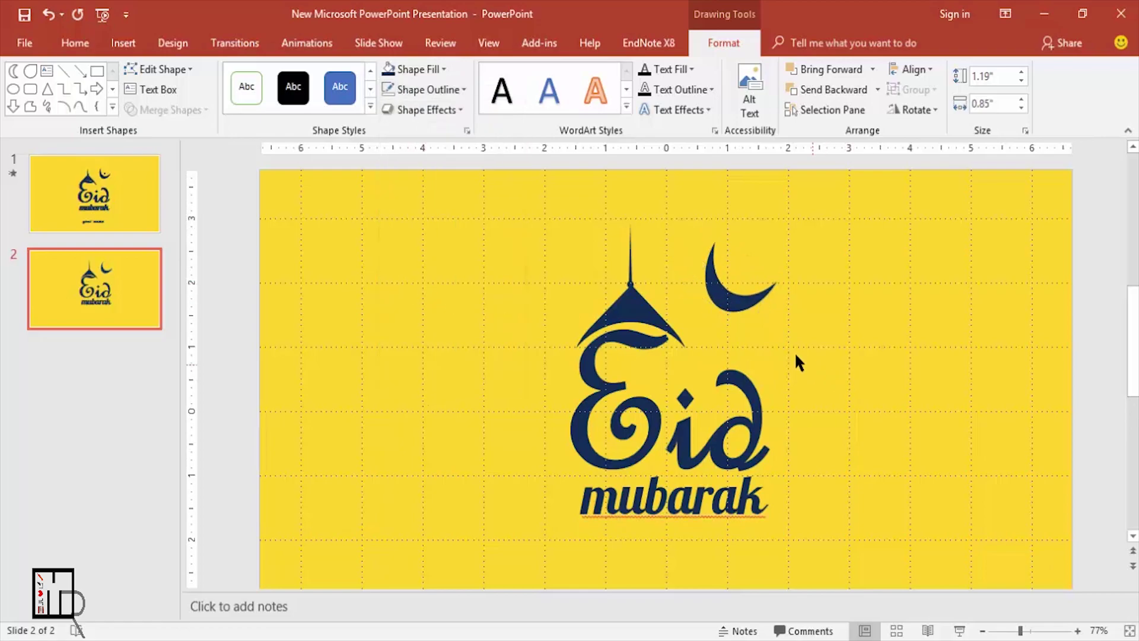
pyautogui.click(124, 44)
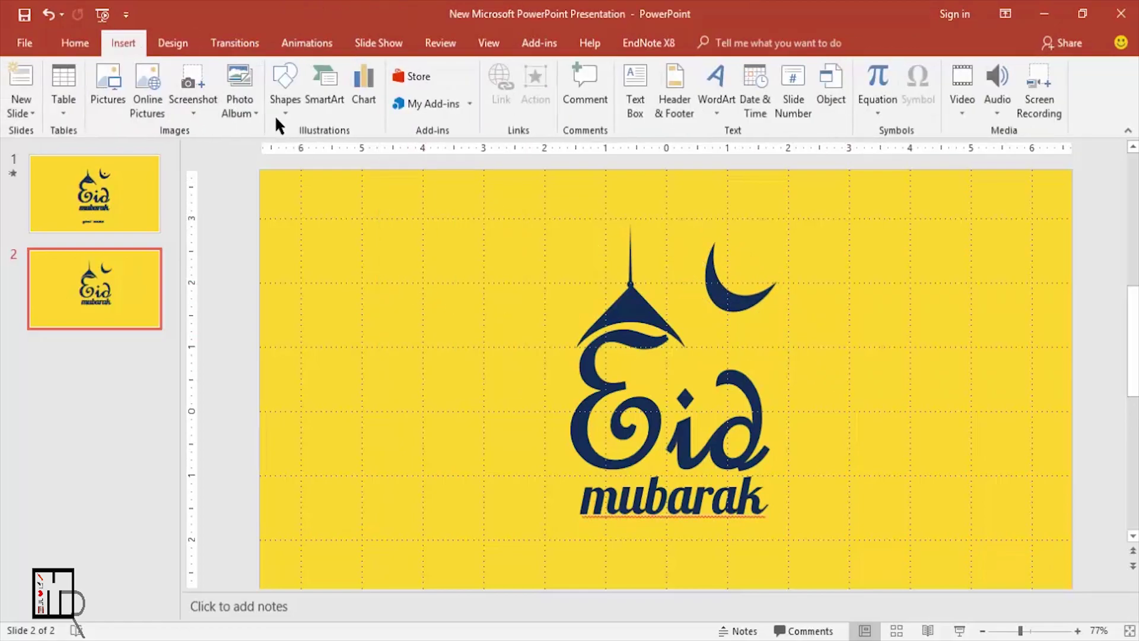
# Draw a small 5-Point Star on the tip of the crescent moon.
pyautogui.click(287, 99)
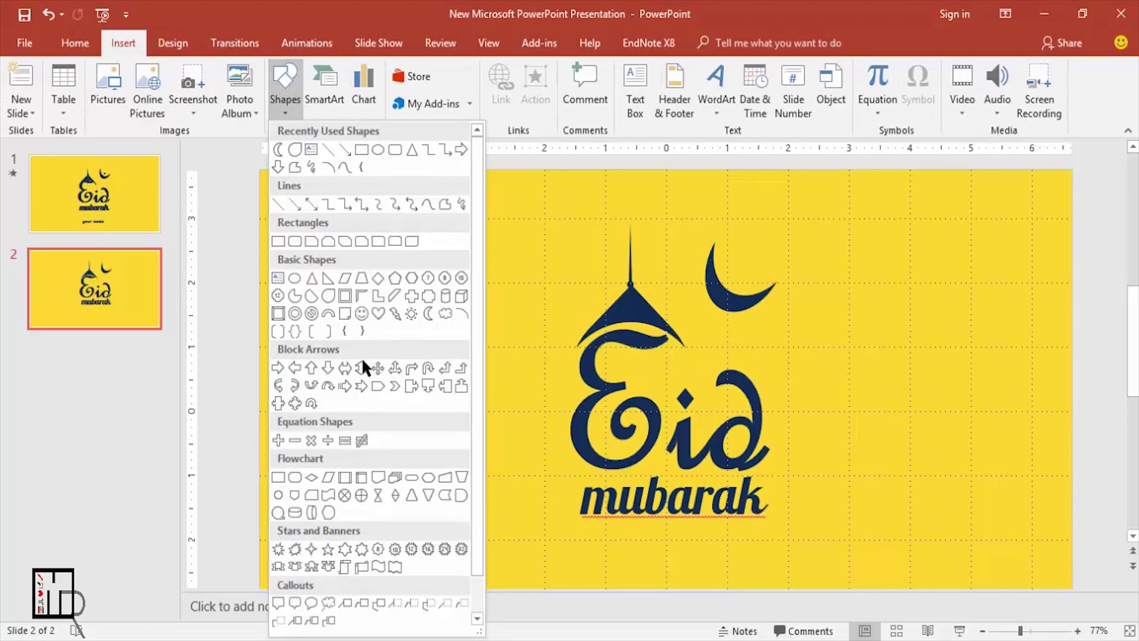
pyautogui.click(343, 547)
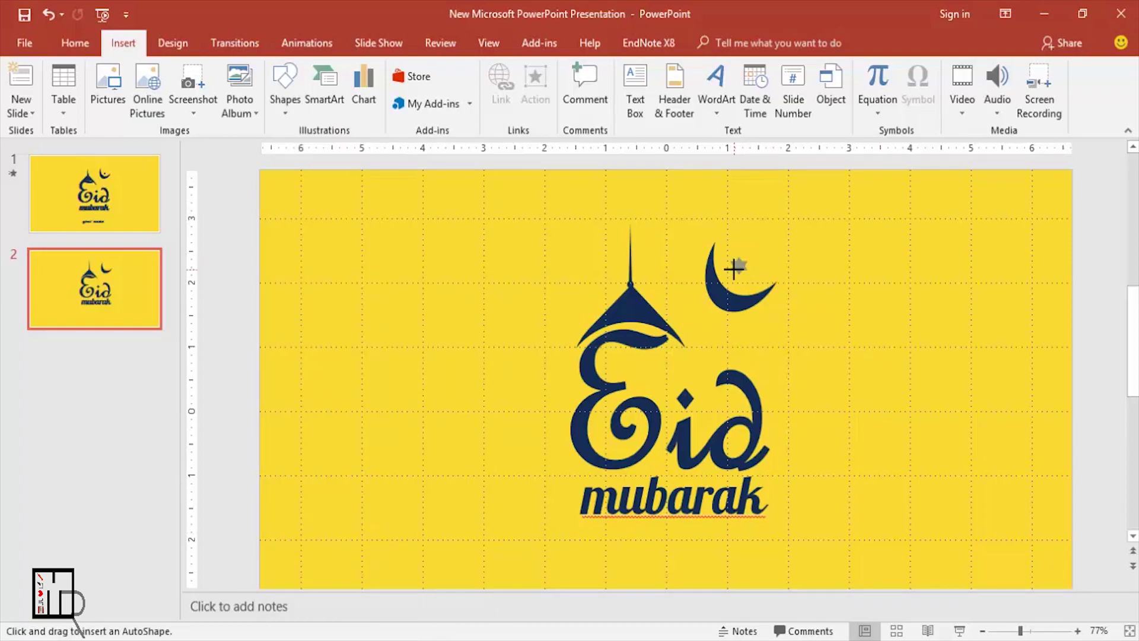
pyautogui.moveTo(730, 256); pyautogui.dragTo(747, 273)
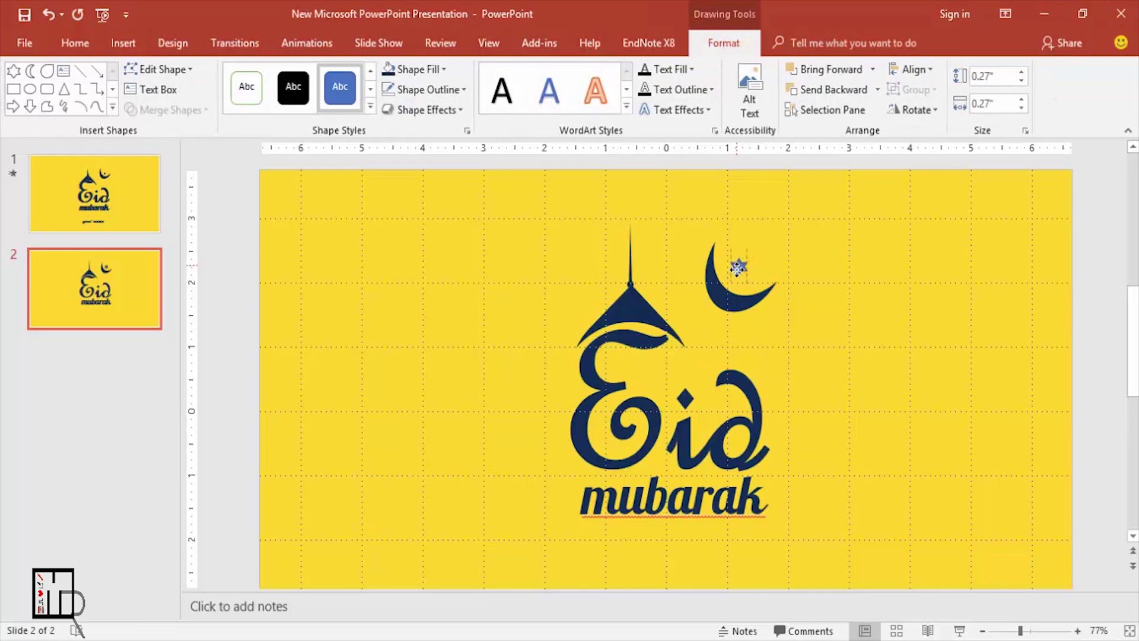
pyautogui.moveTo(737, 267); pyautogui.dragTo(738, 273)
# Fill the star dark navy, remove its outline, and nudge it inside the crescent.
pyautogui.click(416, 68)
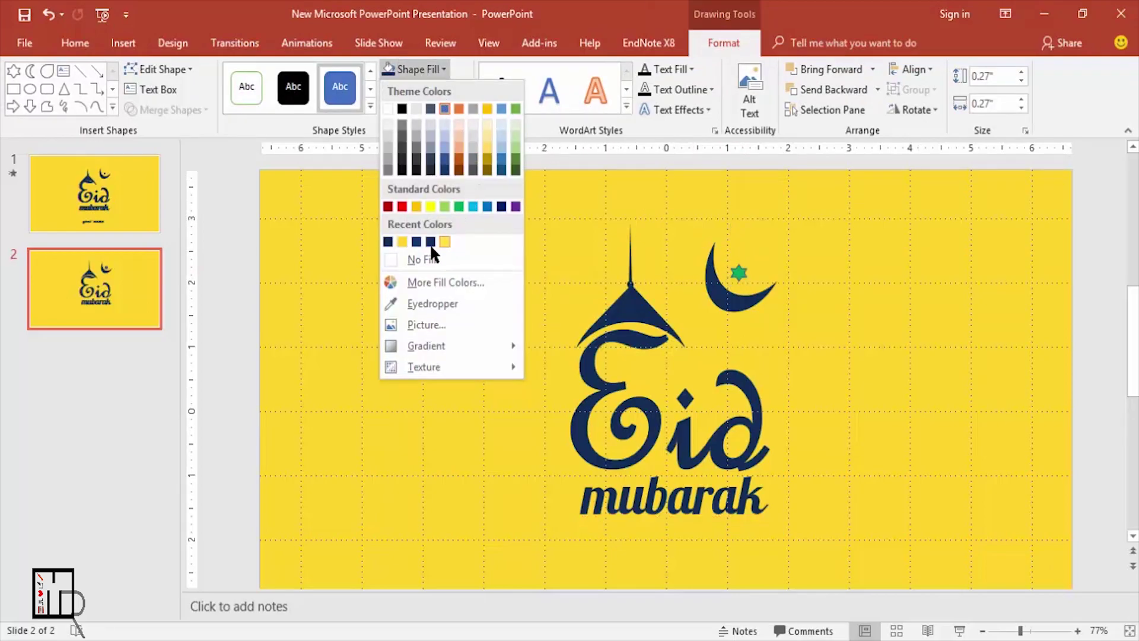
pyautogui.click(388, 242)
pyautogui.click(442, 91)
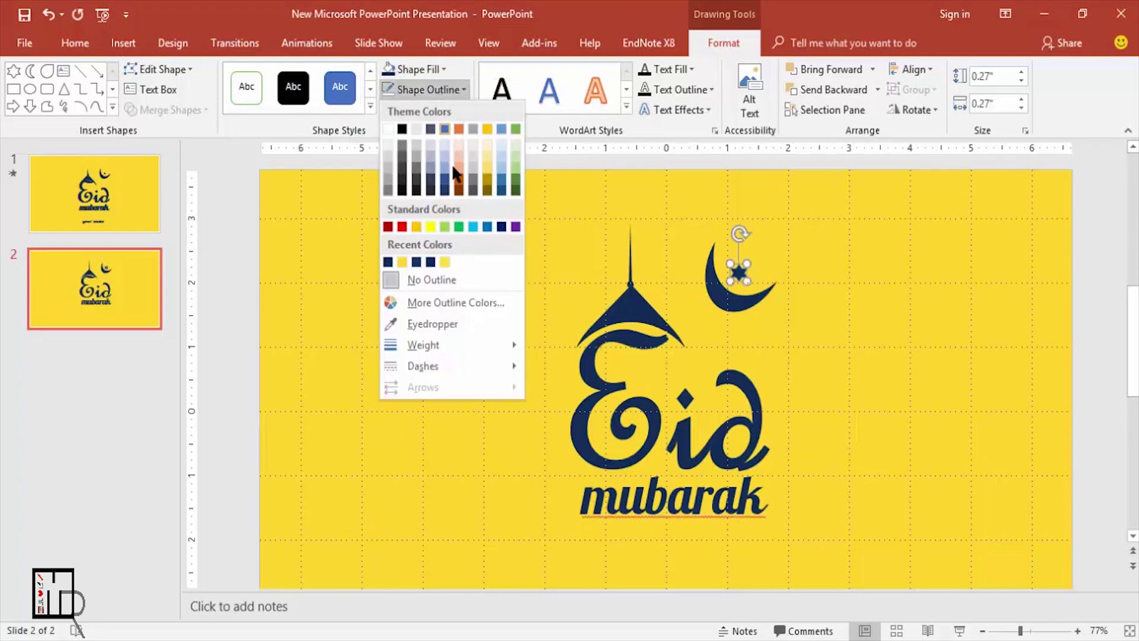
pyautogui.click(415, 280)
pyautogui.click(828, 335)
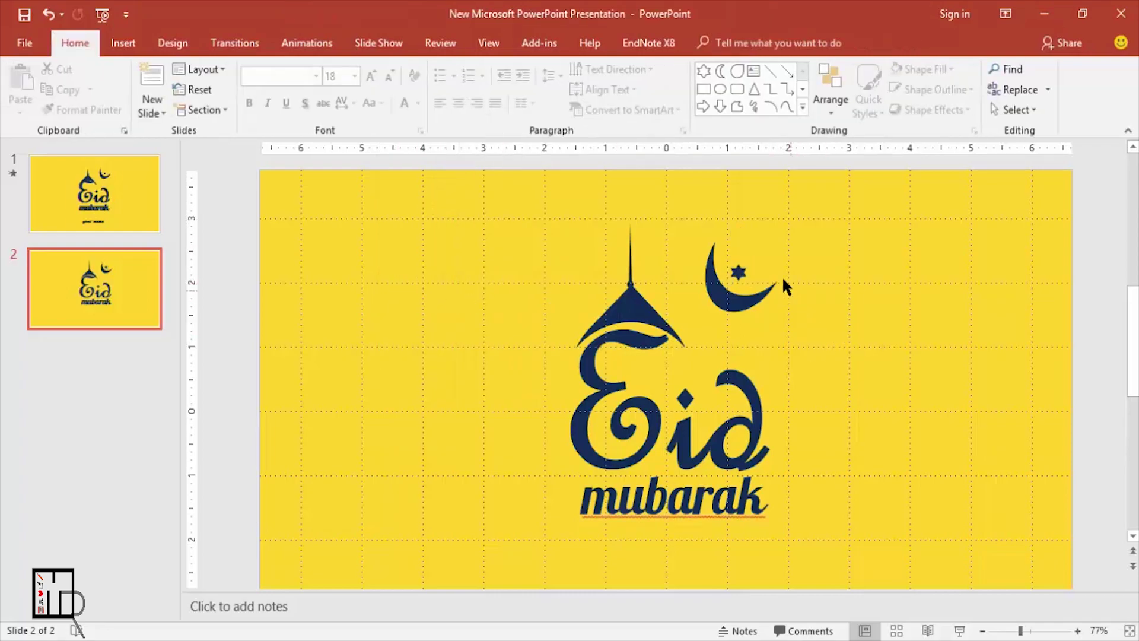
pyautogui.moveTo(739, 271); pyautogui.dragTo(741, 272)
# Select the dome, crescent moon and star together and apply an Outer Offset: Bottom Left shadow.
pyautogui.click(789, 387)
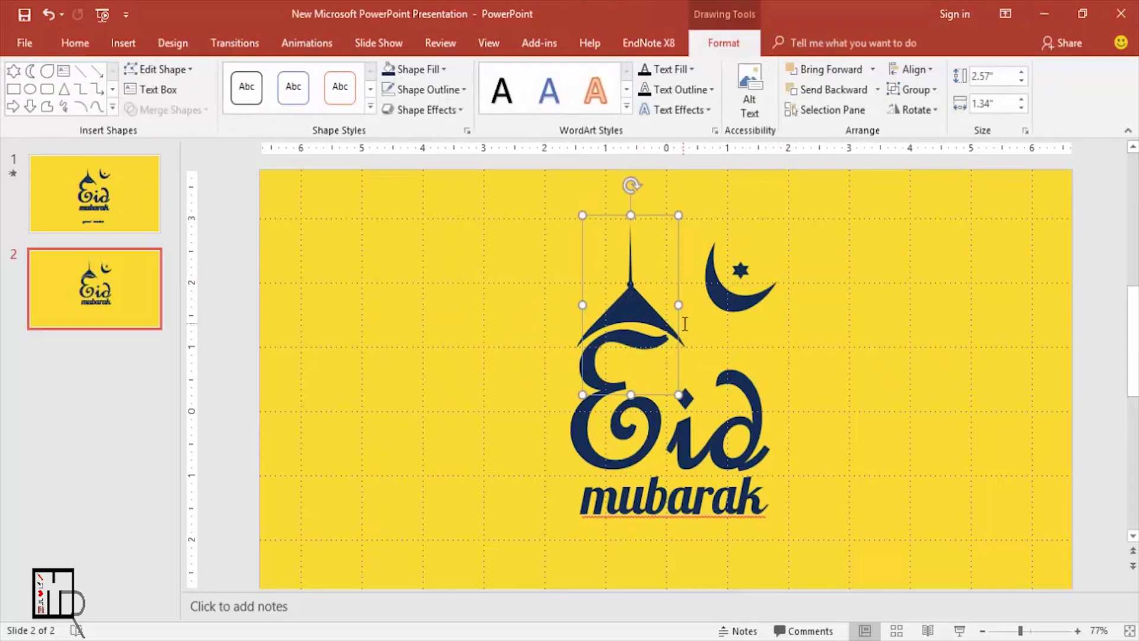
pyautogui.keyDown('shift'); pyautogui.click(749, 306); pyautogui.keyUp('shift')
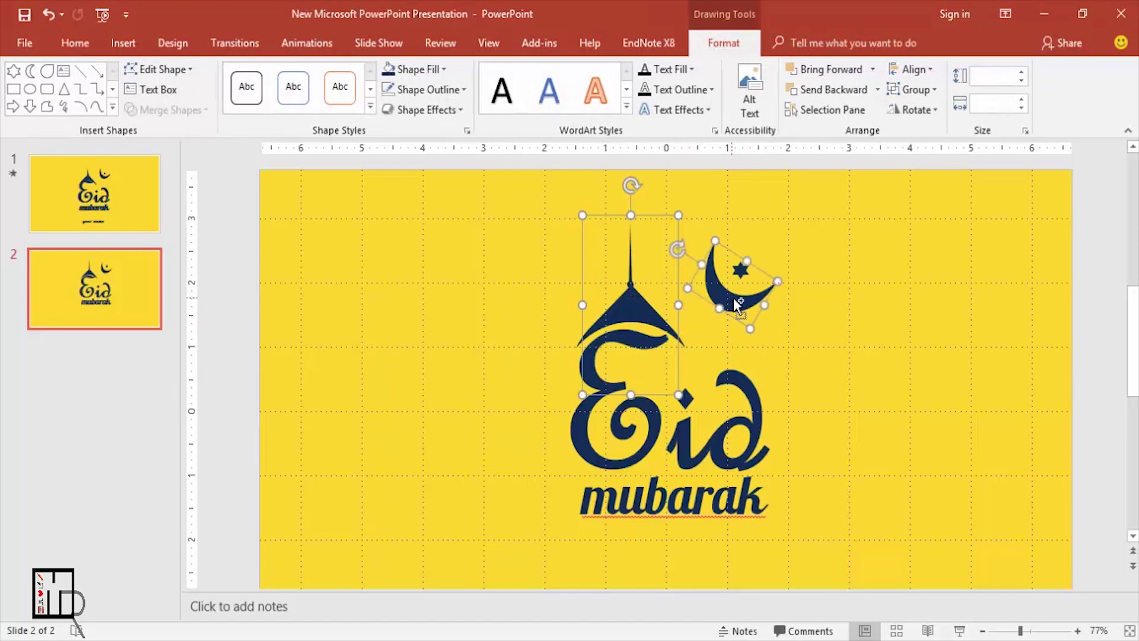
pyautogui.keyDown('shift'); pyautogui.click(741, 271); pyautogui.keyUp('shift')
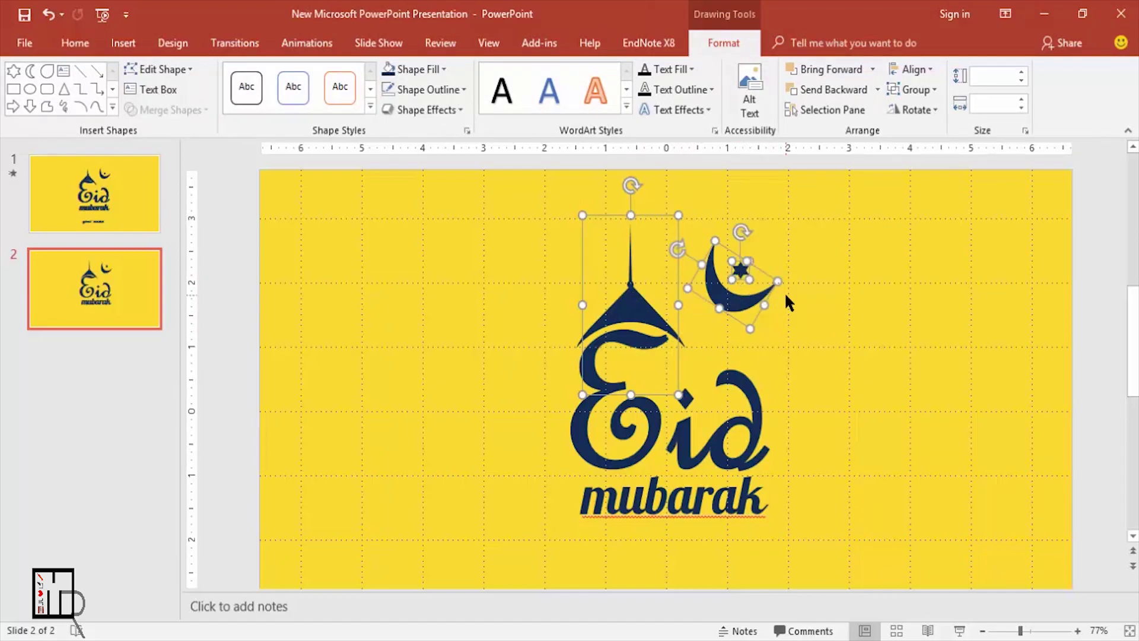
pyautogui.click(451, 109)
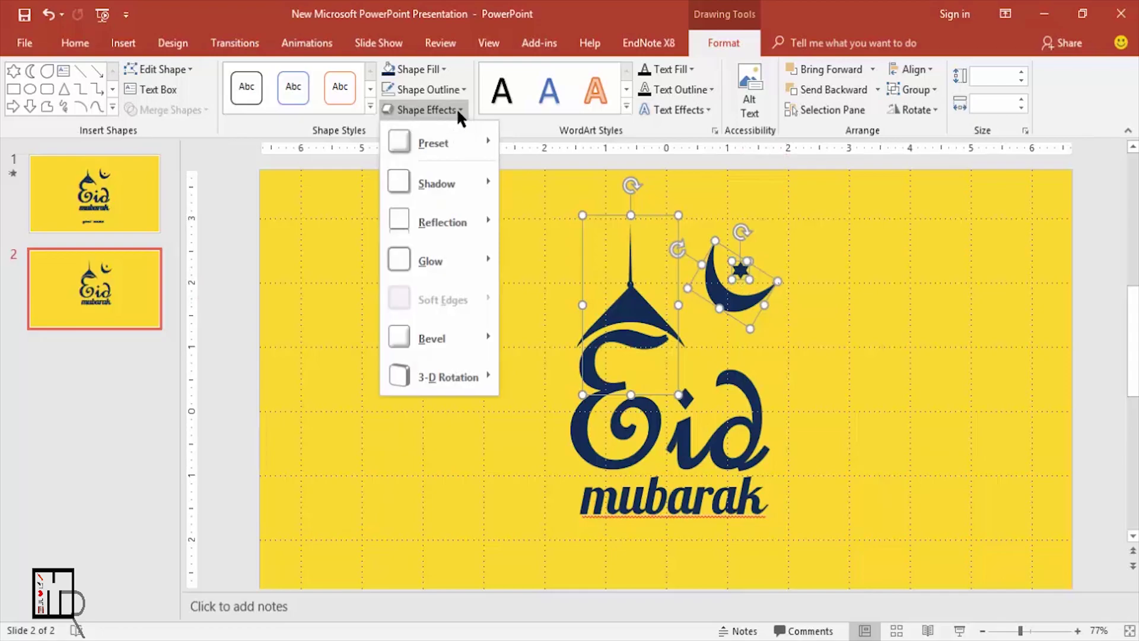
pyautogui.moveTo(437, 184)
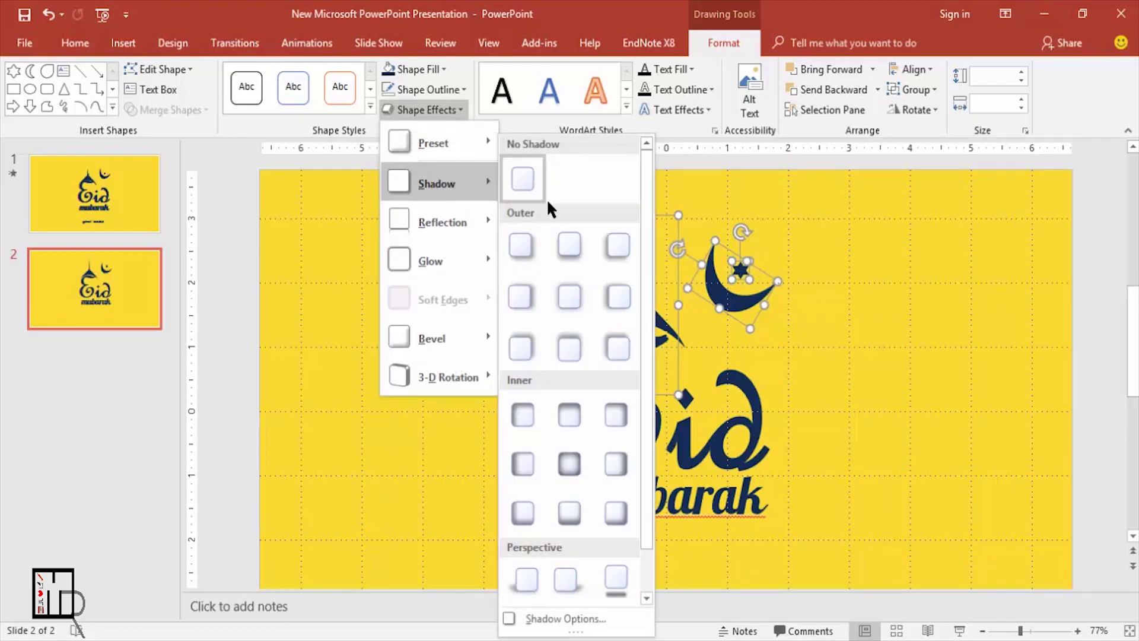
pyautogui.click(614, 249)
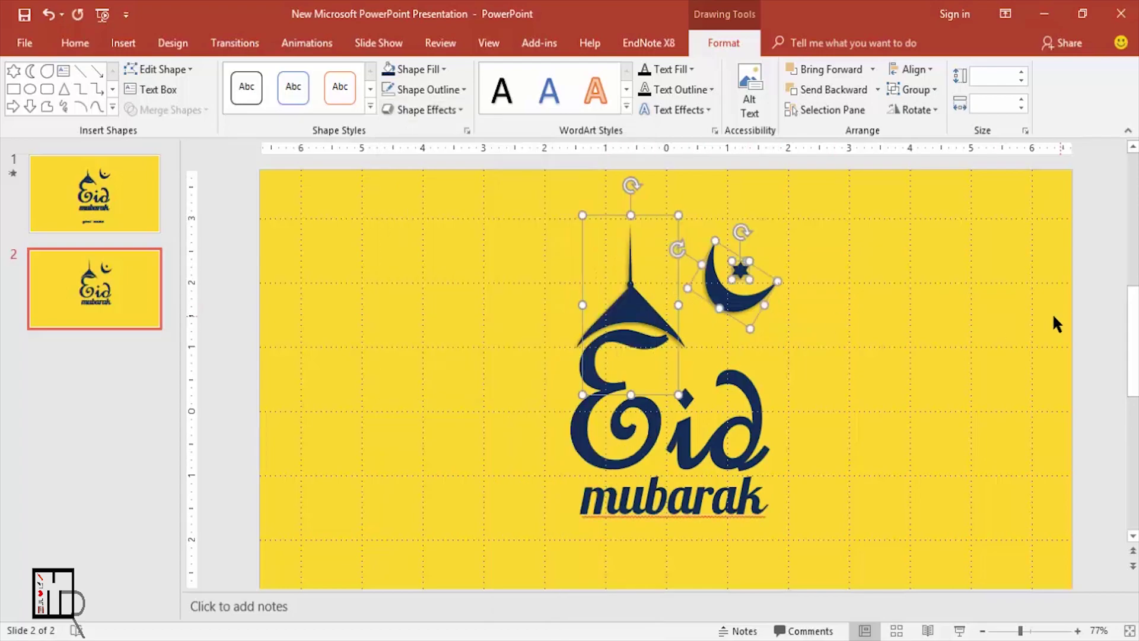
# In Format Shape's shadow settings, set transparency to 52% and size to 103%.
pyautogui.click(467, 129)
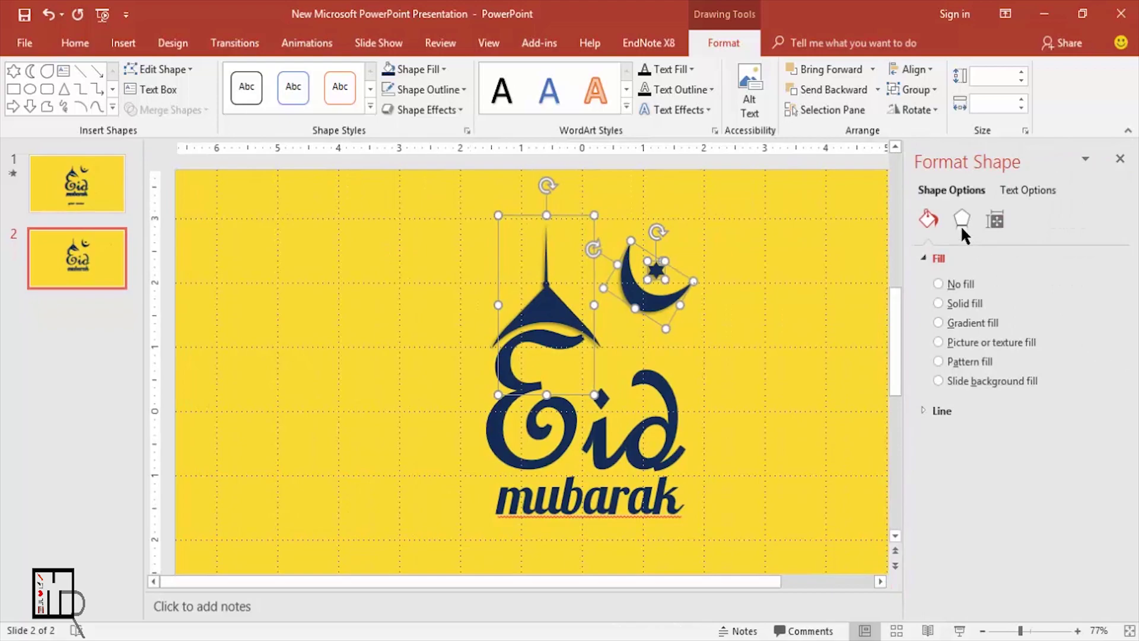
pyautogui.click(963, 221)
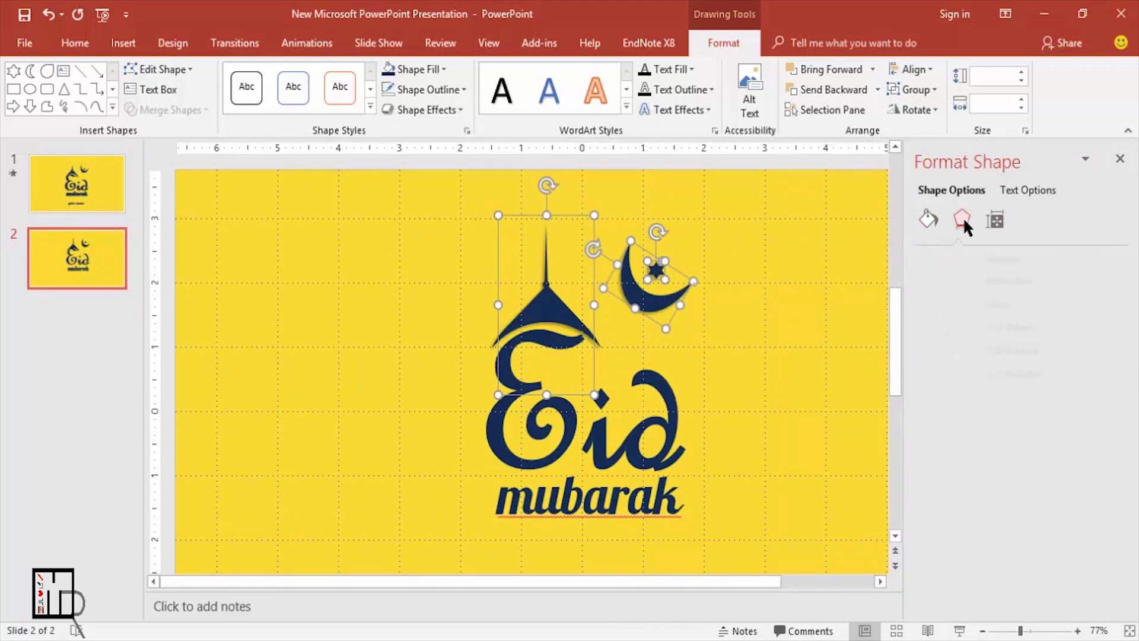
pyautogui.click(940, 256)
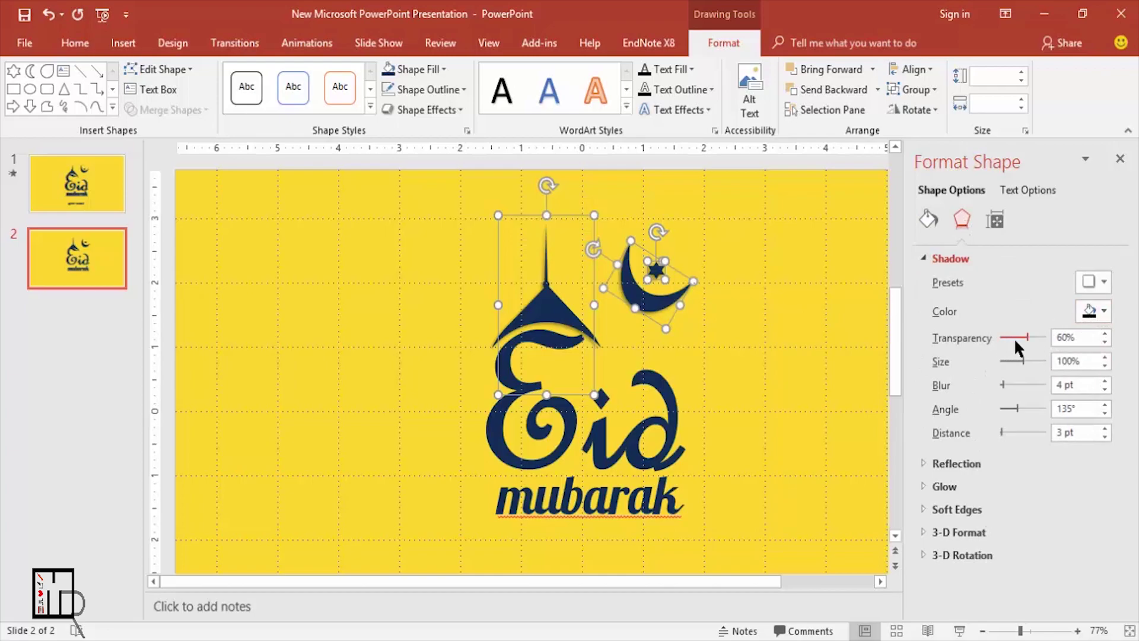
pyautogui.moveTo(1027, 336)
pyautogui.mouseDown()
pyautogui.moveTo(1016, 333)
pyautogui.moveTo(1022, 339)
pyautogui.mouseUp()
pyautogui.click(1105, 357)
pyautogui.click(1105, 358)
pyautogui.click(1104, 357)
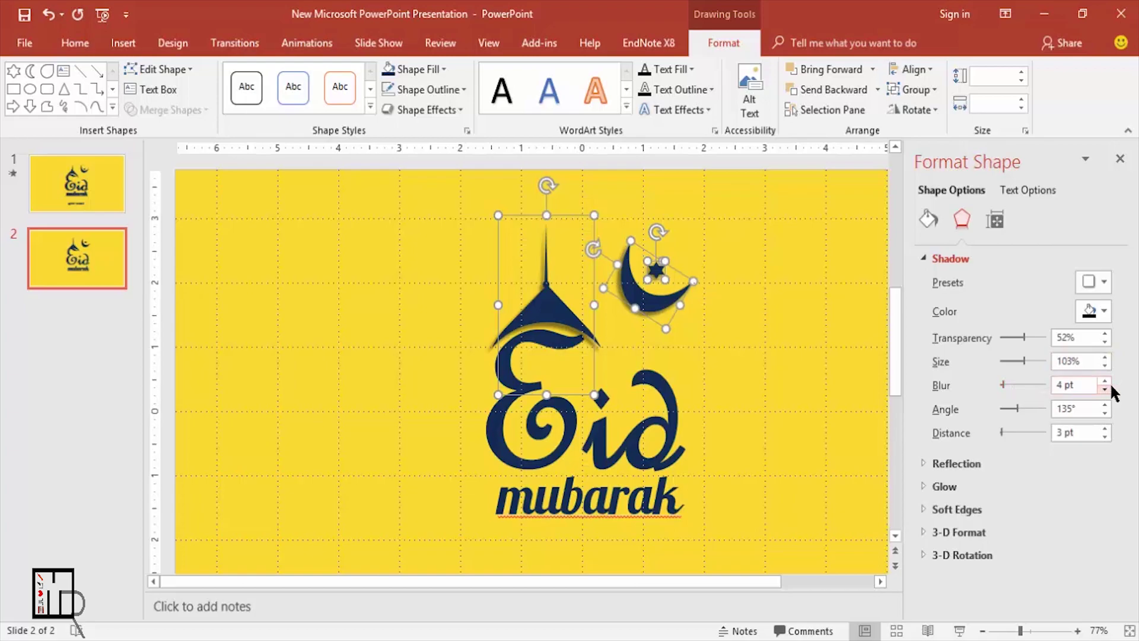
# Set the shadow blur to 7 pt, angle to 140° and distance to 4 pt.
pyautogui.click(1105, 381)
pyautogui.click(1104, 404)
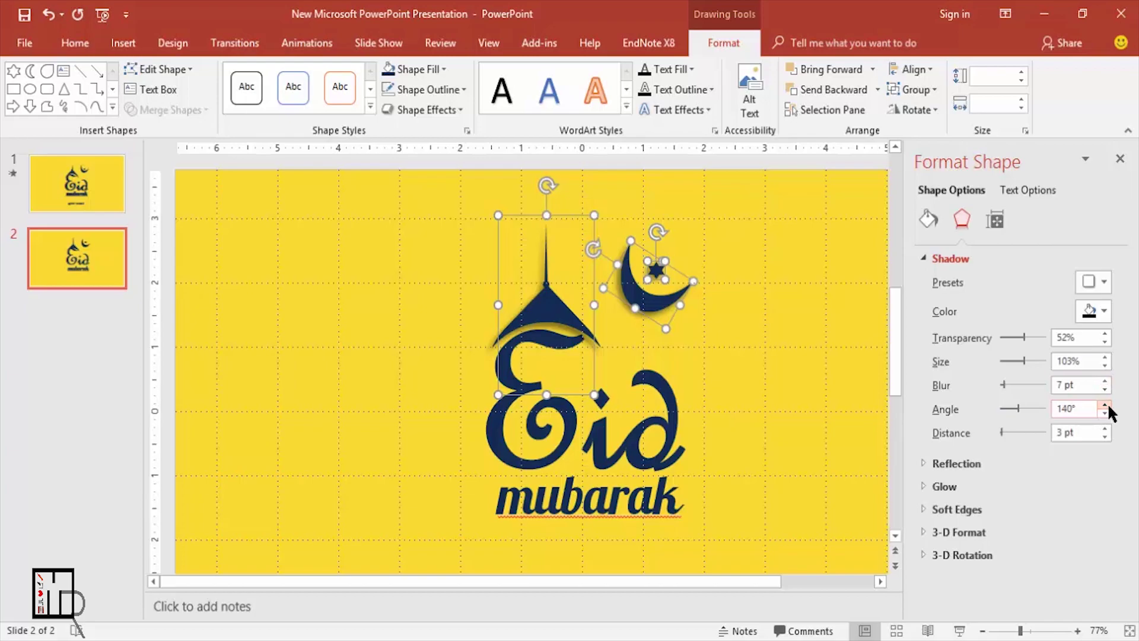
pyautogui.click(1104, 428)
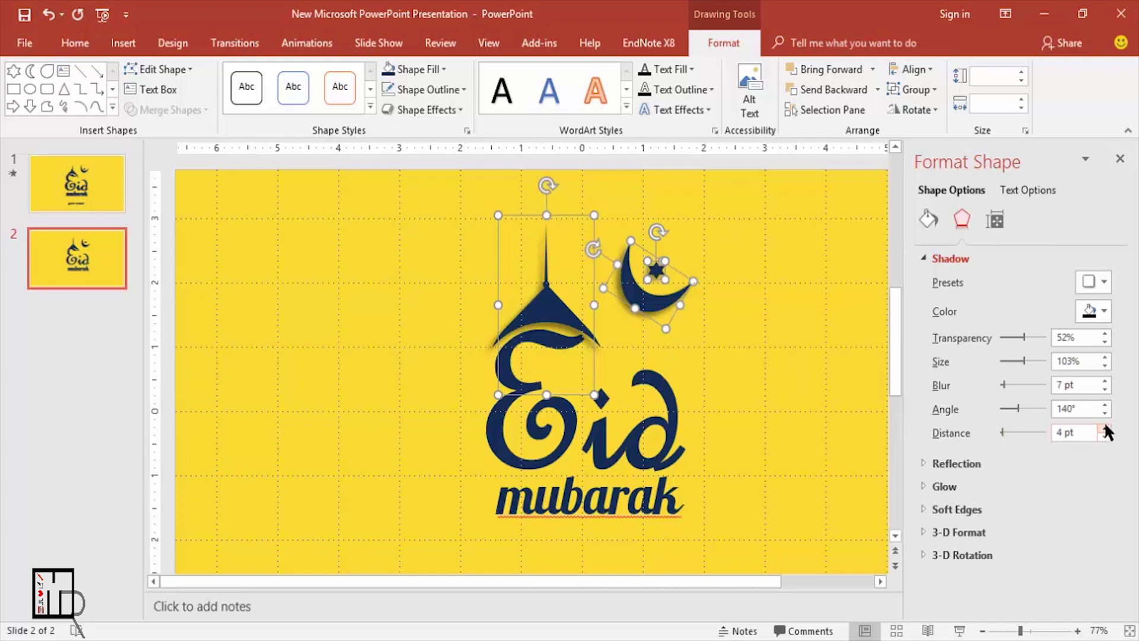
pyautogui.click(798, 363)
pyautogui.click(526, 382)
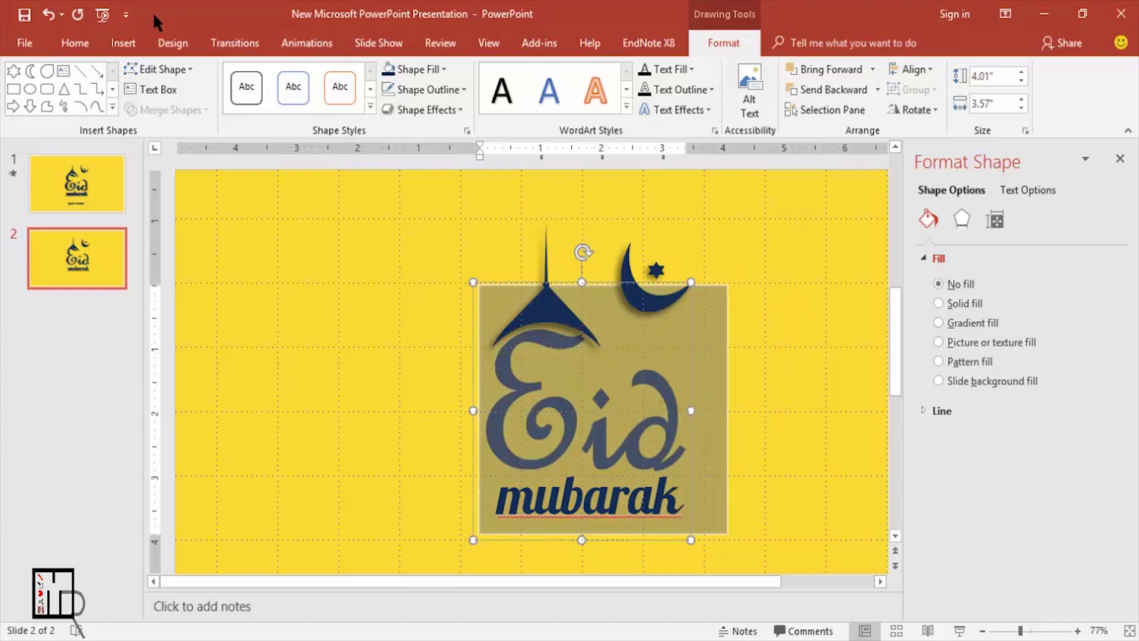
# Apply Text Shadow to the 'Eid' lettering.
pyautogui.click(71, 40)
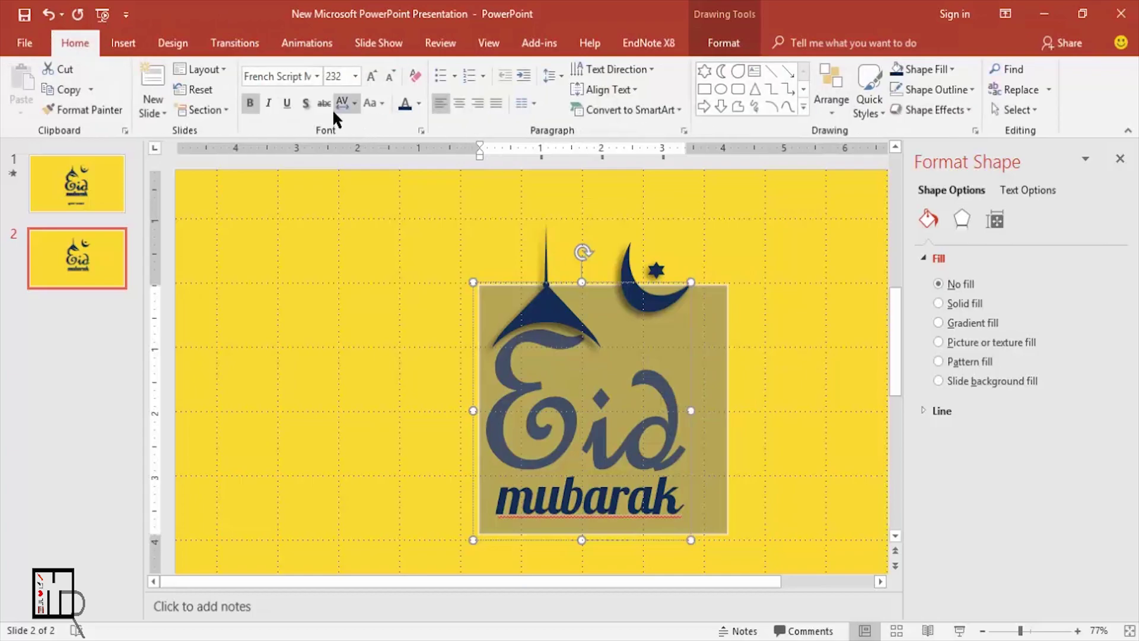
pyautogui.click(301, 101)
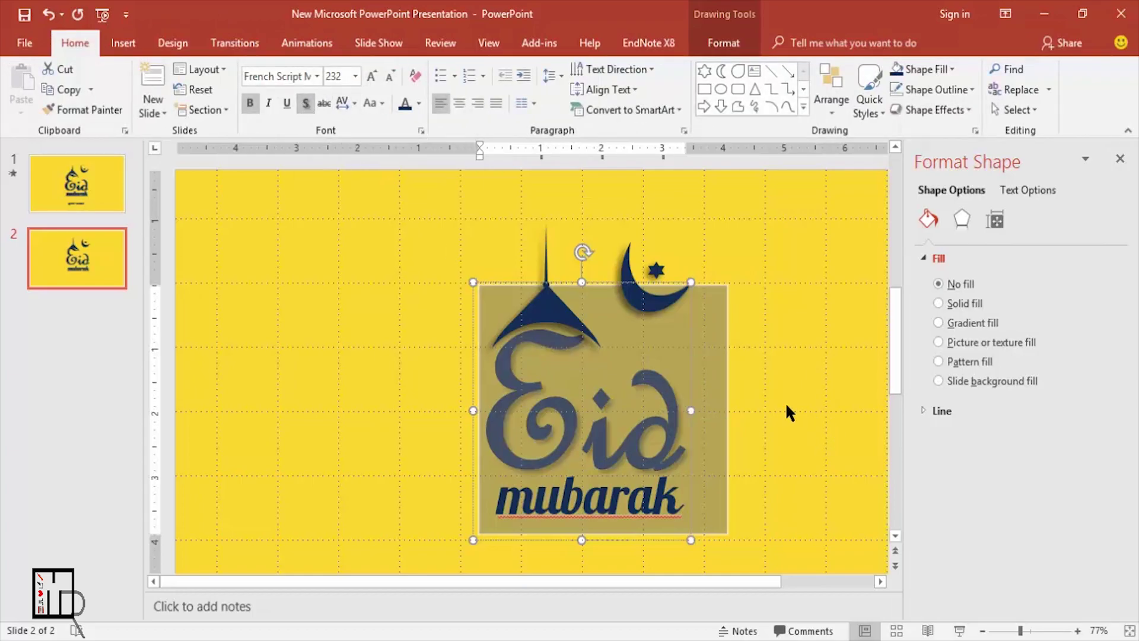
pyautogui.click(786, 405)
# Select the word 'mubarak' and give it a text shadow too.
pyautogui.click(498, 499)
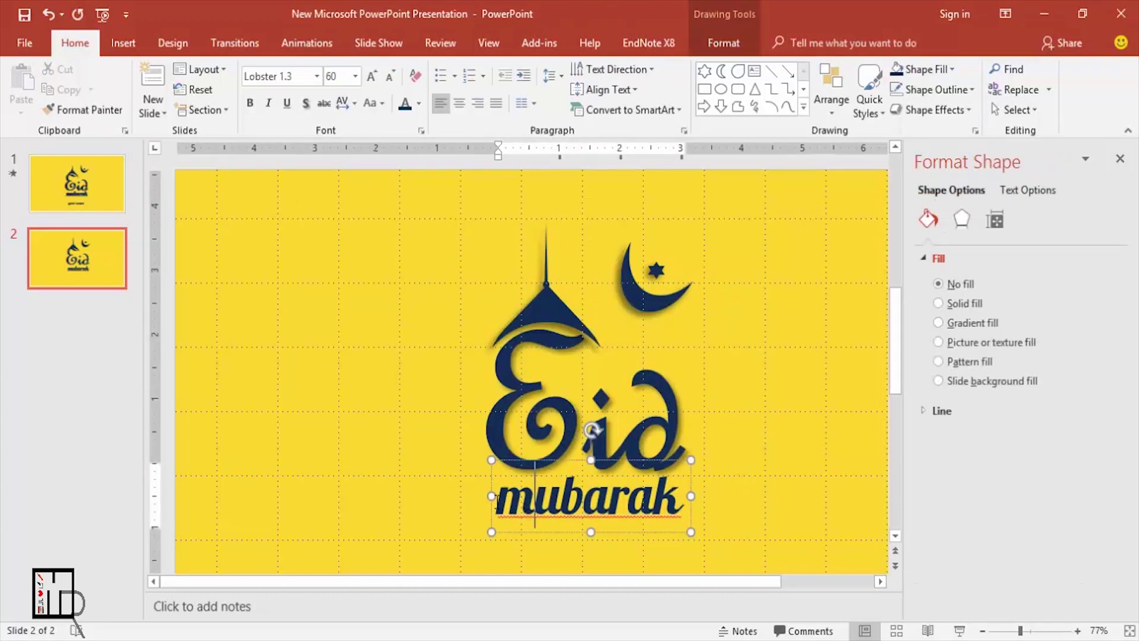
pyautogui.moveTo(497, 498); pyautogui.dragTo(688, 501)
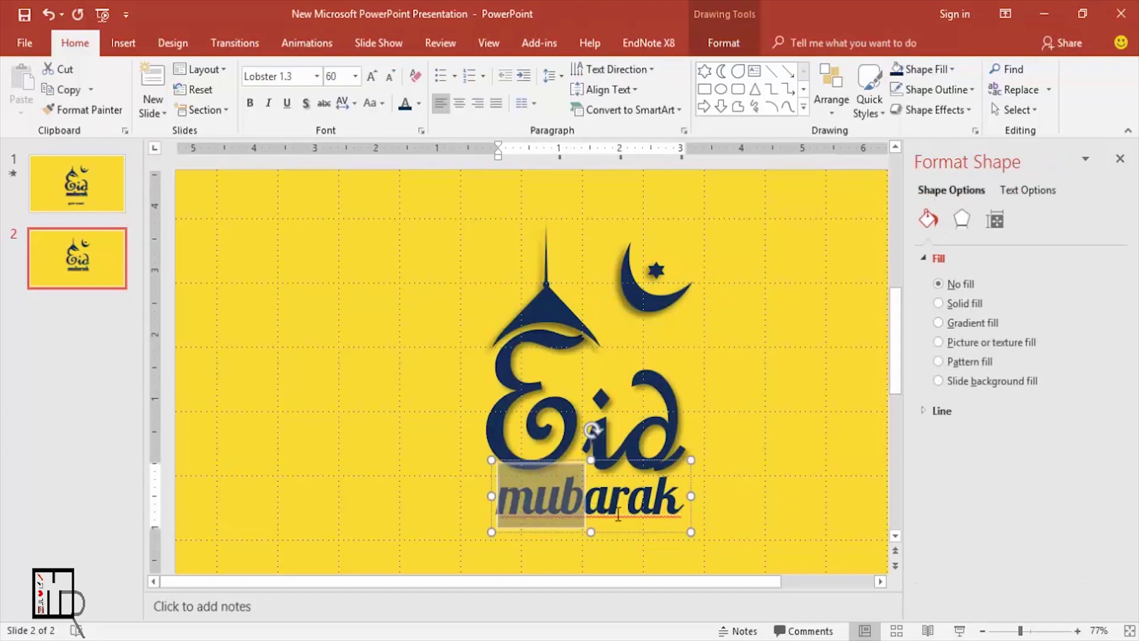
pyautogui.click(306, 105)
pyautogui.click(732, 396)
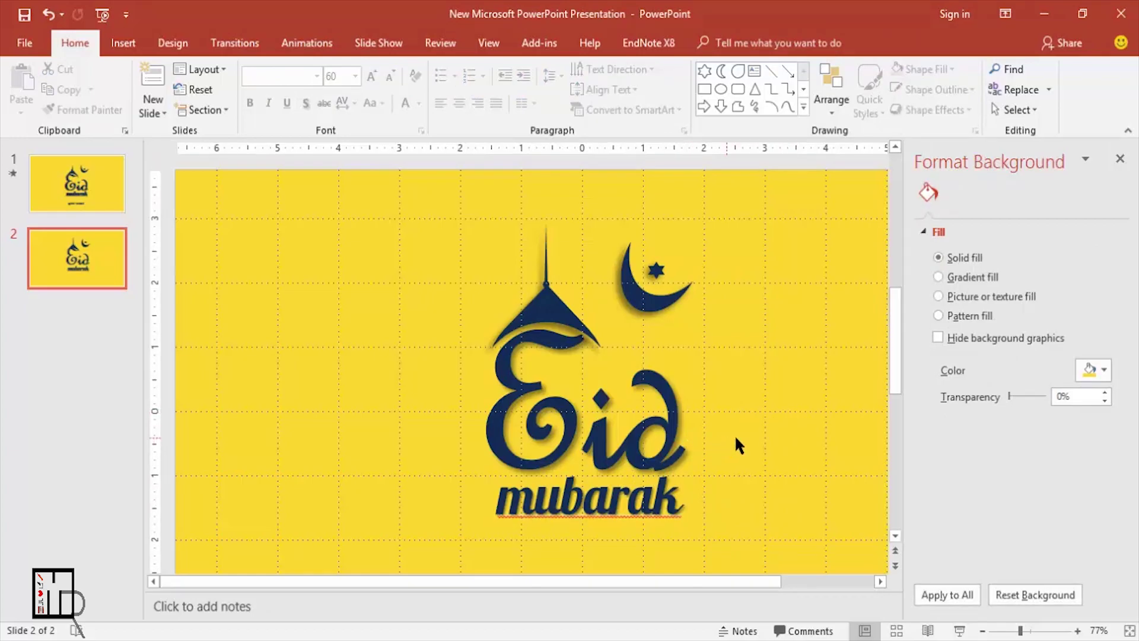
pyautogui.scroll(-3, 735, 437)
pyautogui.scroll(-1, 771, 473)
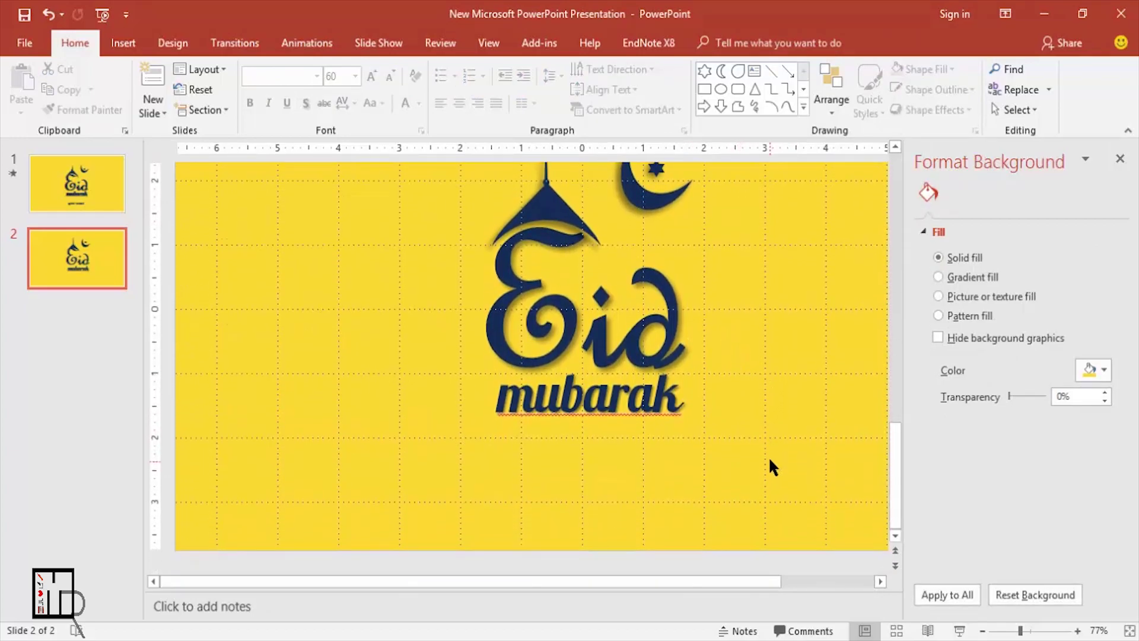
pyautogui.click(136, 42)
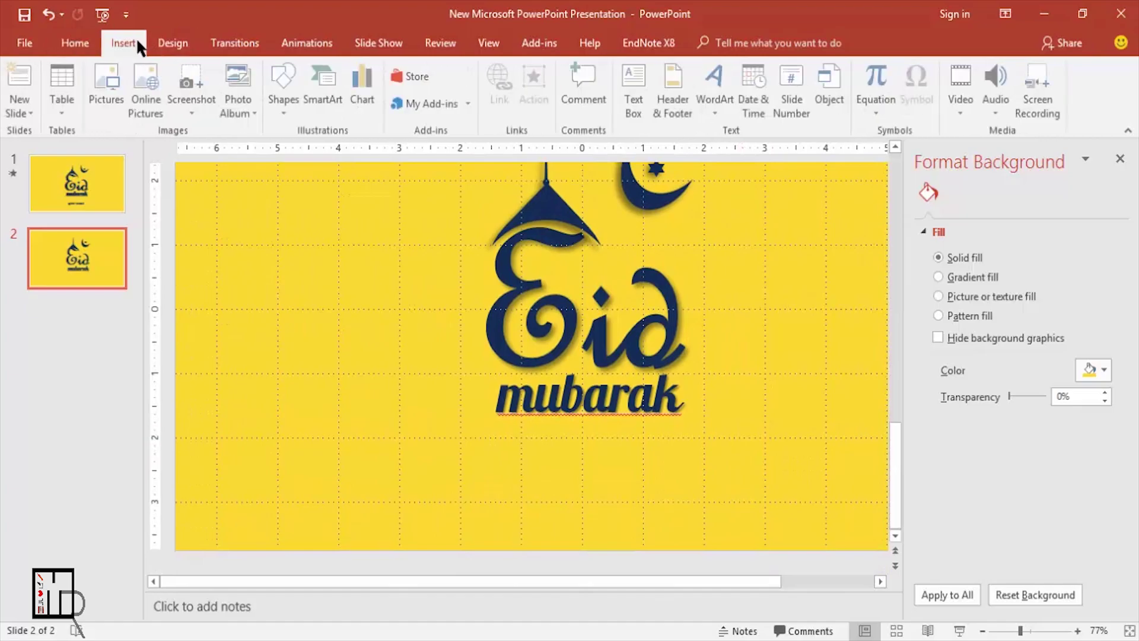
# Draw a text box below 'mubarak', then click away to discard it empty.
pyautogui.click(635, 89)
pyautogui.moveTo(472, 437); pyautogui.dragTo(702, 509)
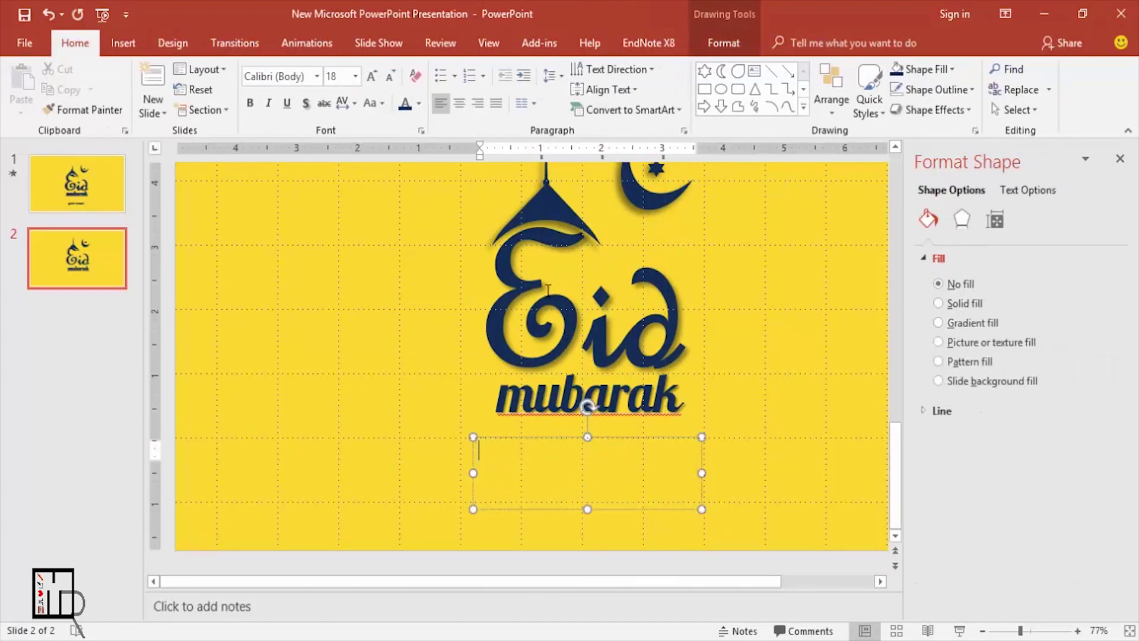
pyautogui.click(122, 43)
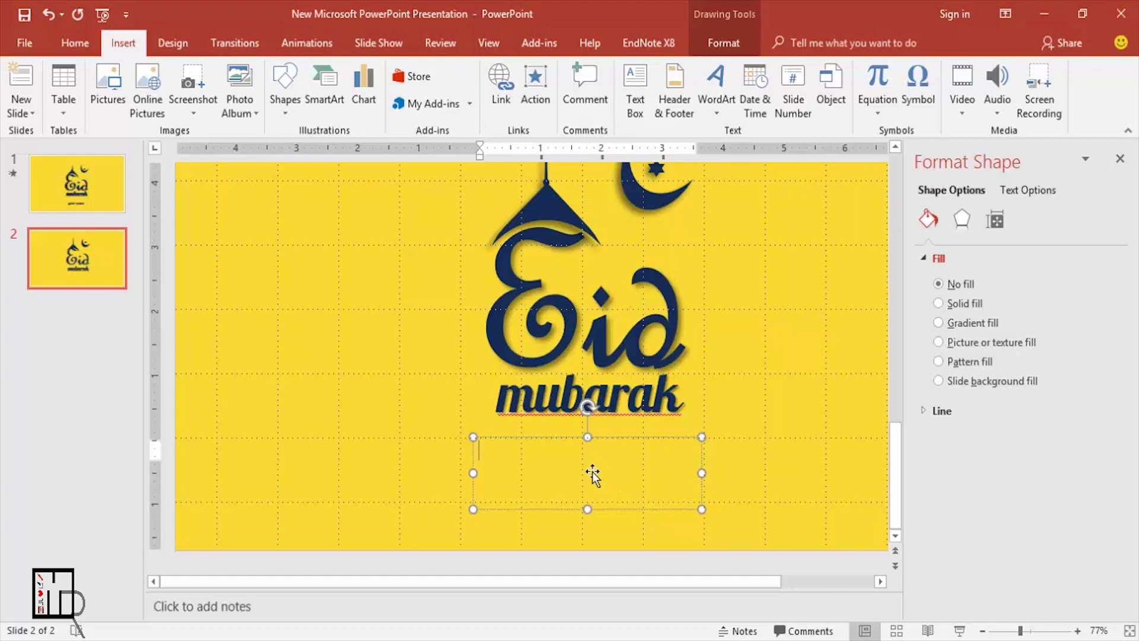
pyautogui.click(612, 438)
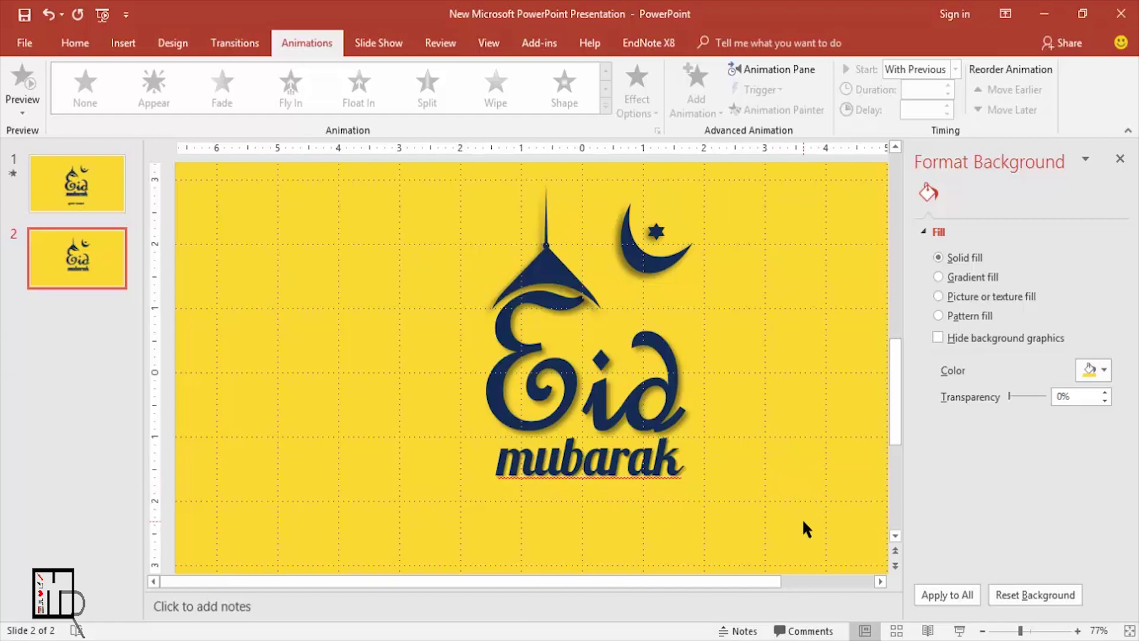
# Give the Eid graphic a Fly In animation from the left with a 0.5 sec smooth end.
pyautogui.click(689, 401)
pyautogui.click(289, 93)
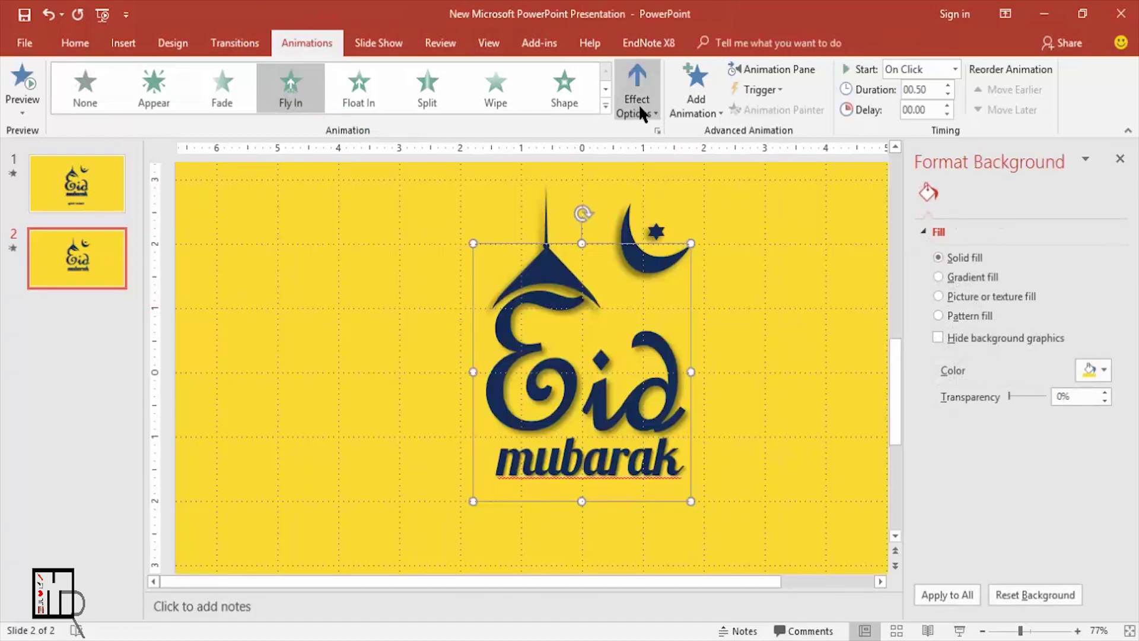
pyautogui.click(659, 130)
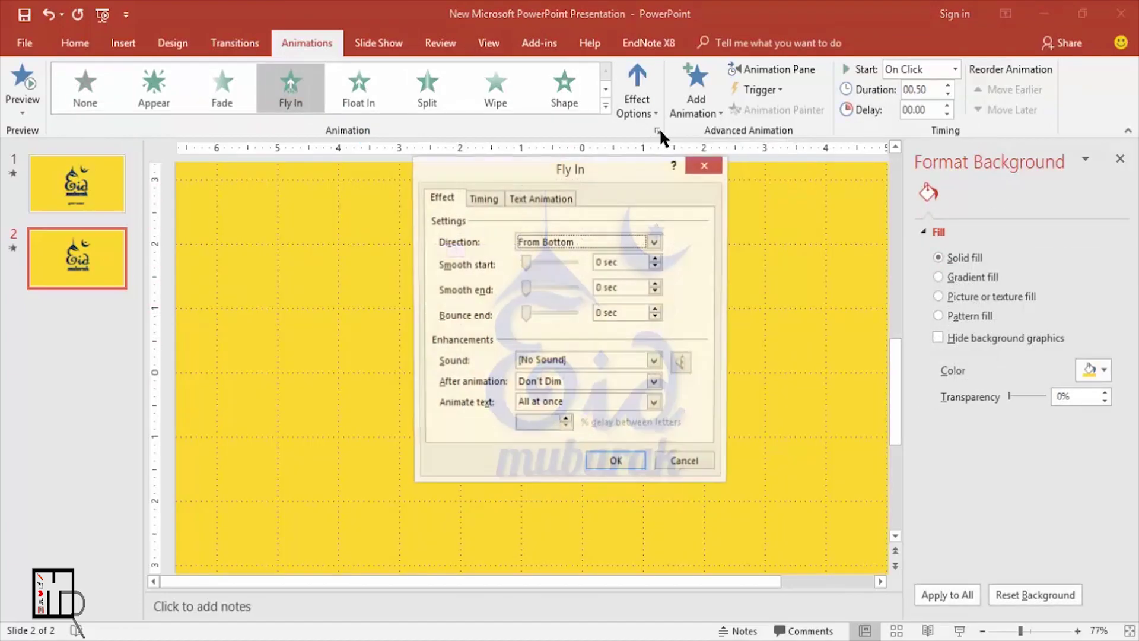
pyautogui.click(653, 243)
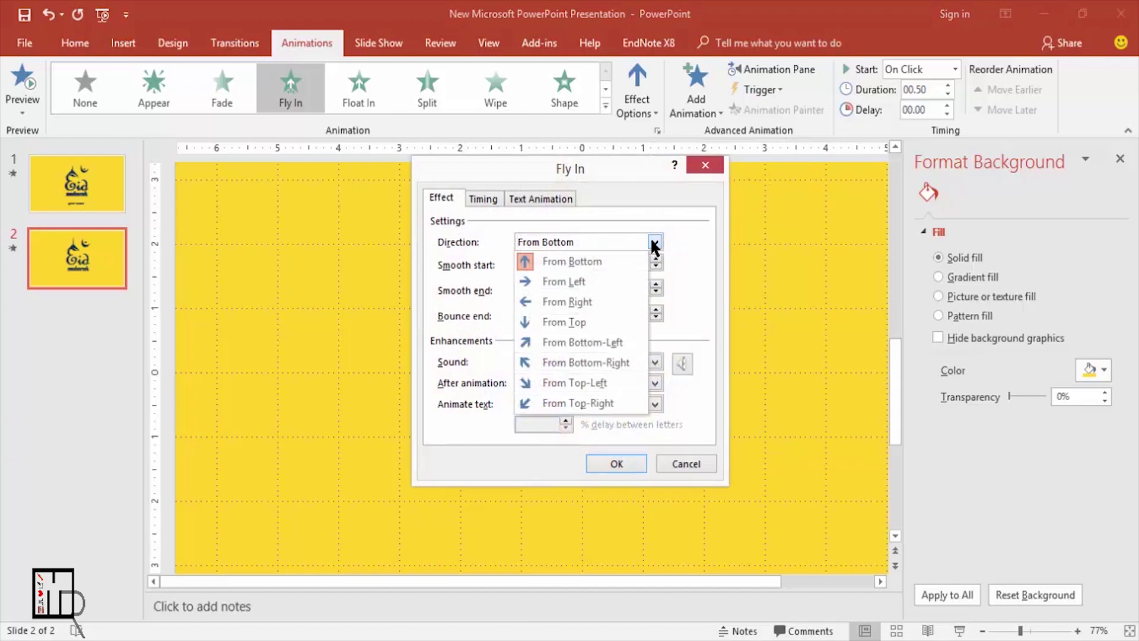
pyautogui.click(563, 279)
pyautogui.moveTo(525, 288); pyautogui.dragTo(588, 290)
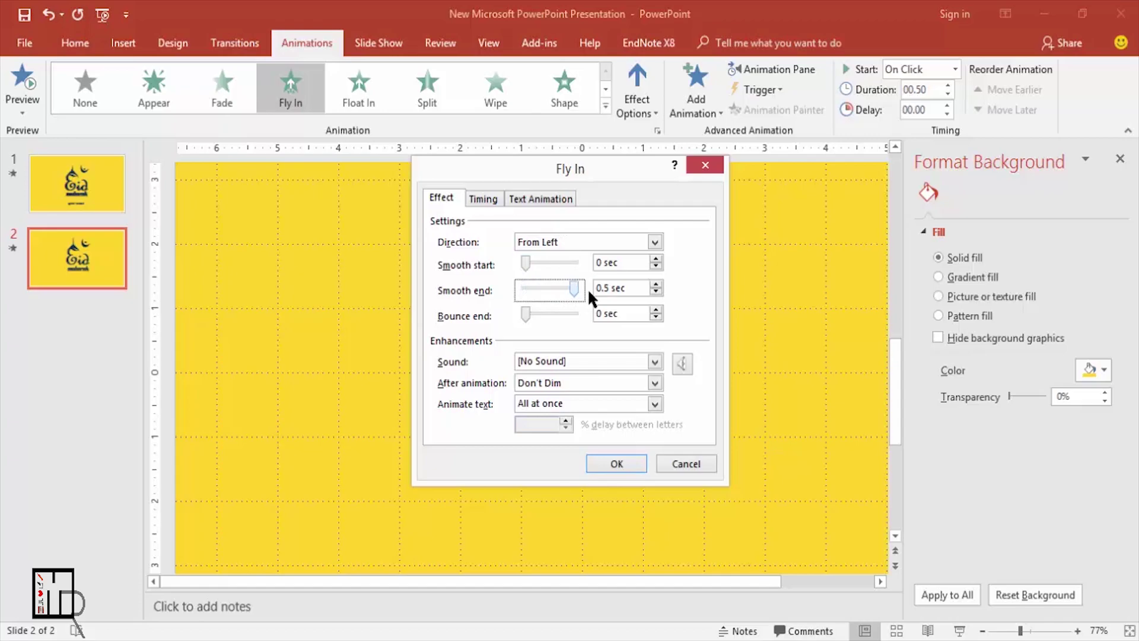
# Set the Eid graphic's Fly In to start With Previous and confirm.
pyautogui.click(484, 197)
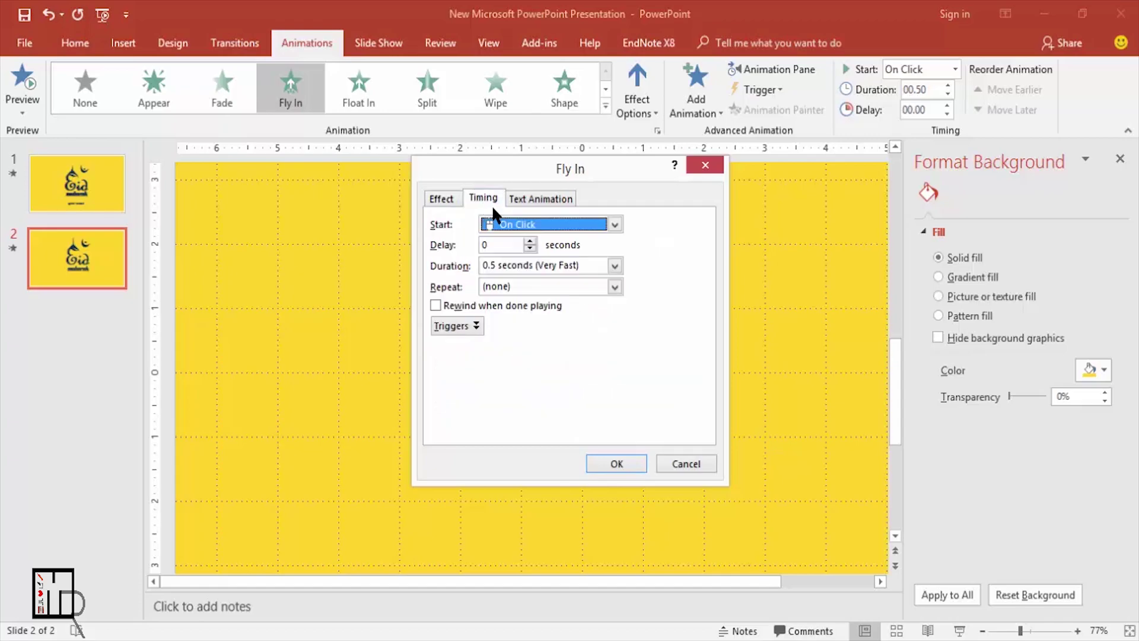
pyautogui.click(613, 224)
pyautogui.click(535, 261)
pyautogui.click(616, 462)
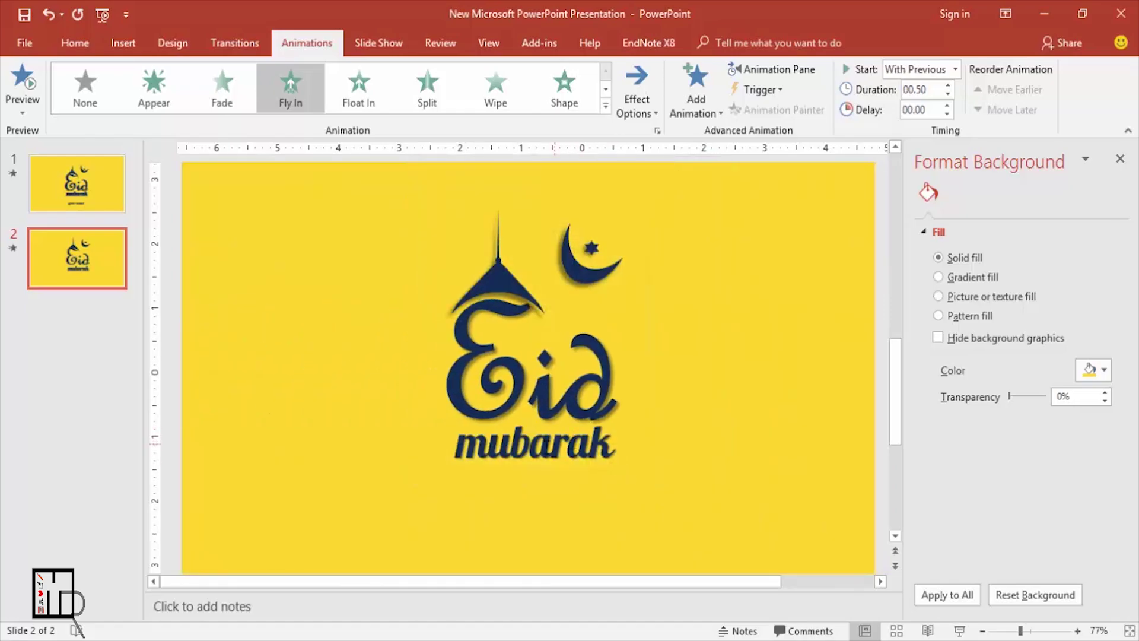
pyautogui.click(560, 442)
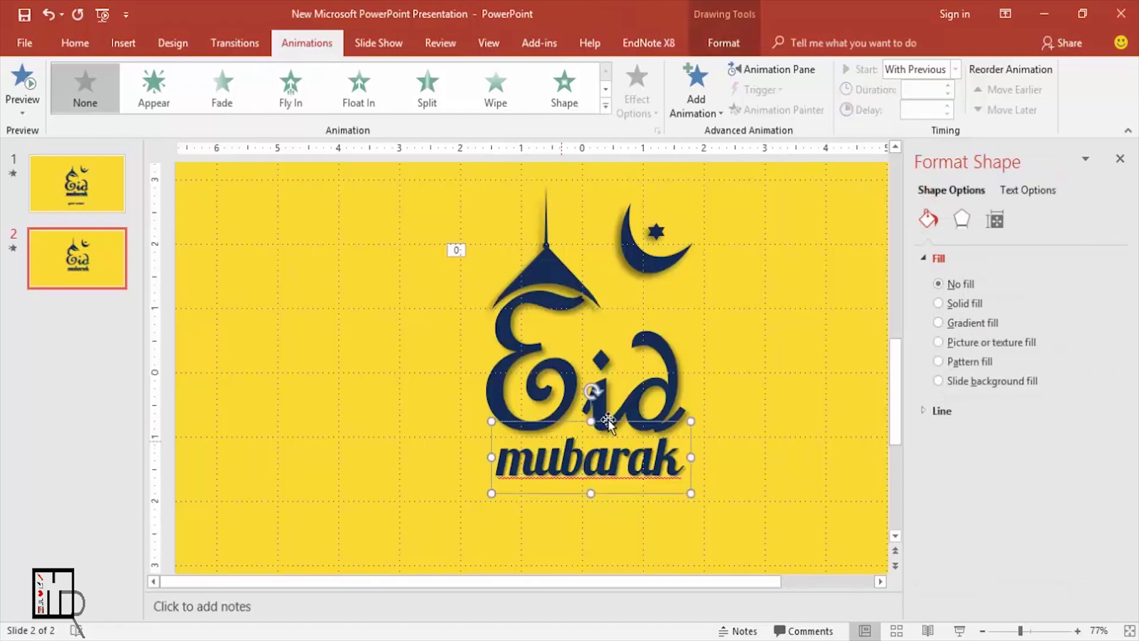
# Give 'mubarak' a Fly In animation from the right with a 0.44 sec smooth end.
pyautogui.click(290, 86)
pyautogui.click(644, 108)
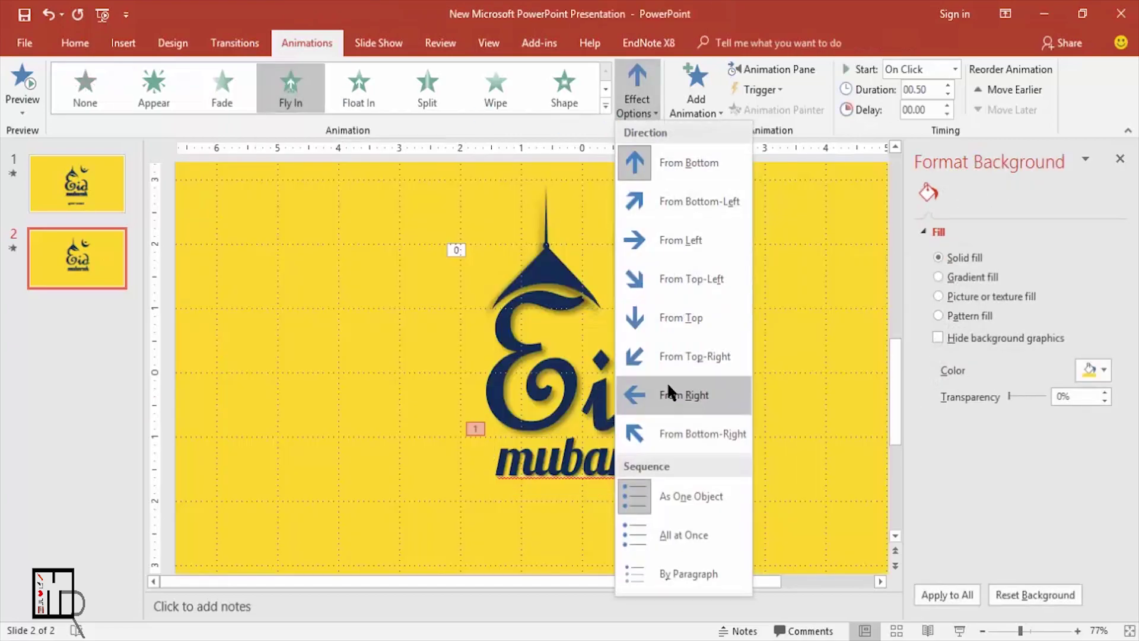
pyautogui.click(665, 388)
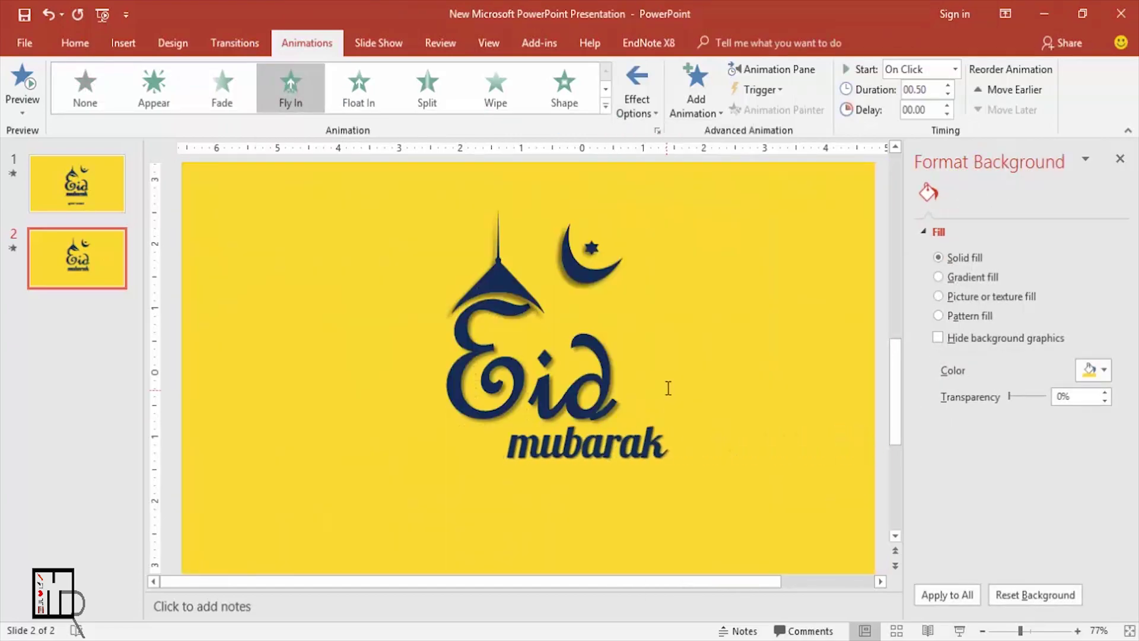
pyautogui.click(658, 130)
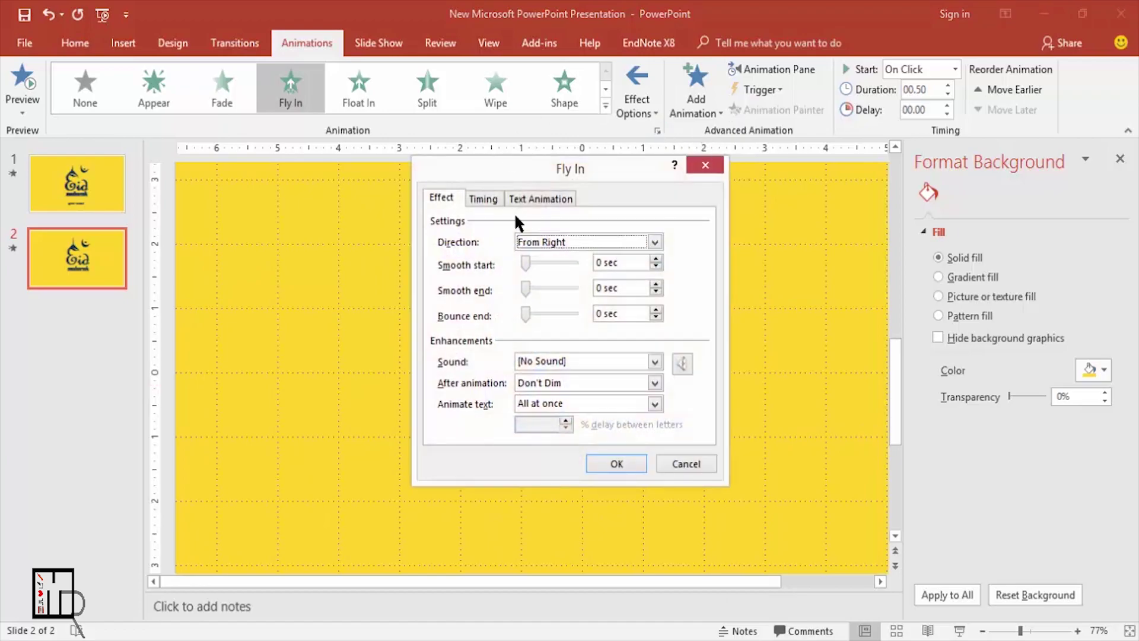
pyautogui.click(574, 246)
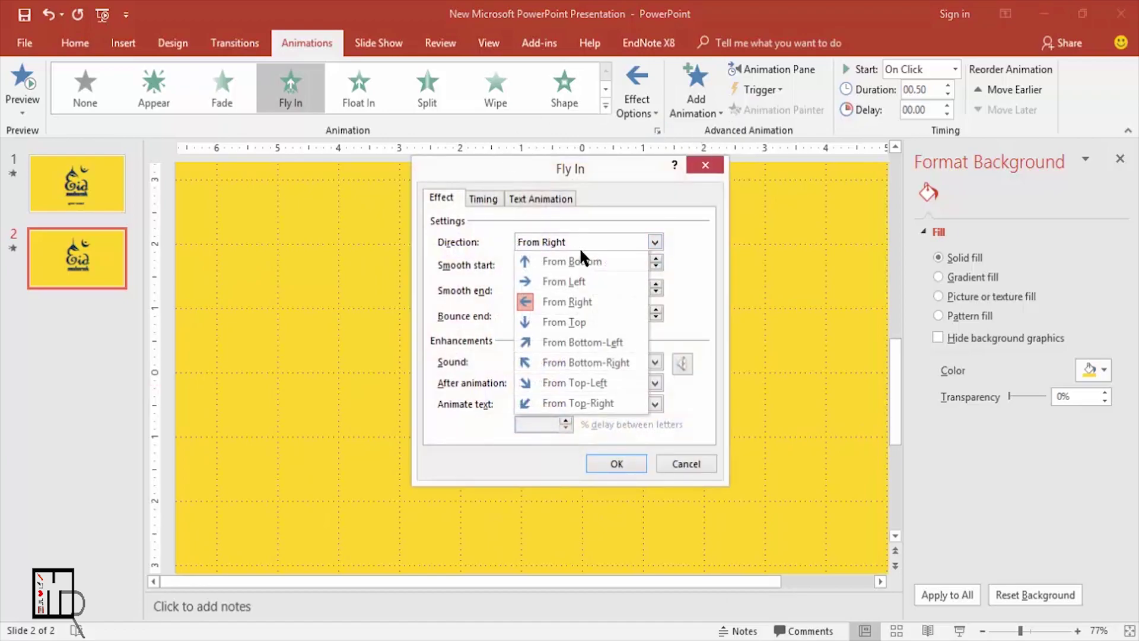
pyautogui.click(584, 239)
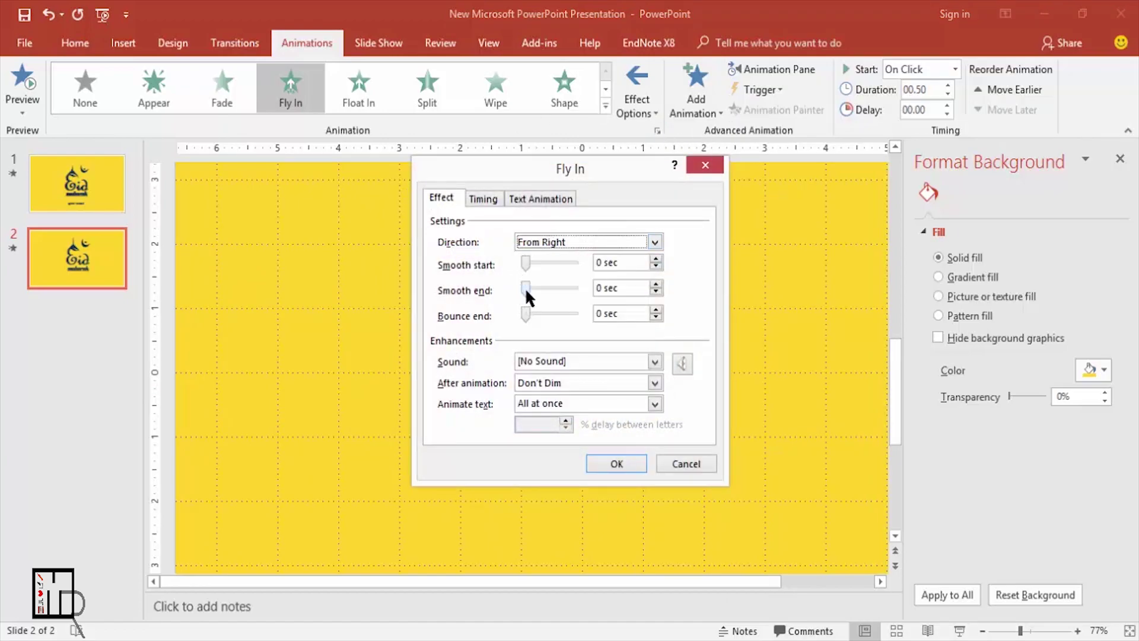
pyautogui.moveTo(526, 291); pyautogui.dragTo(578, 291)
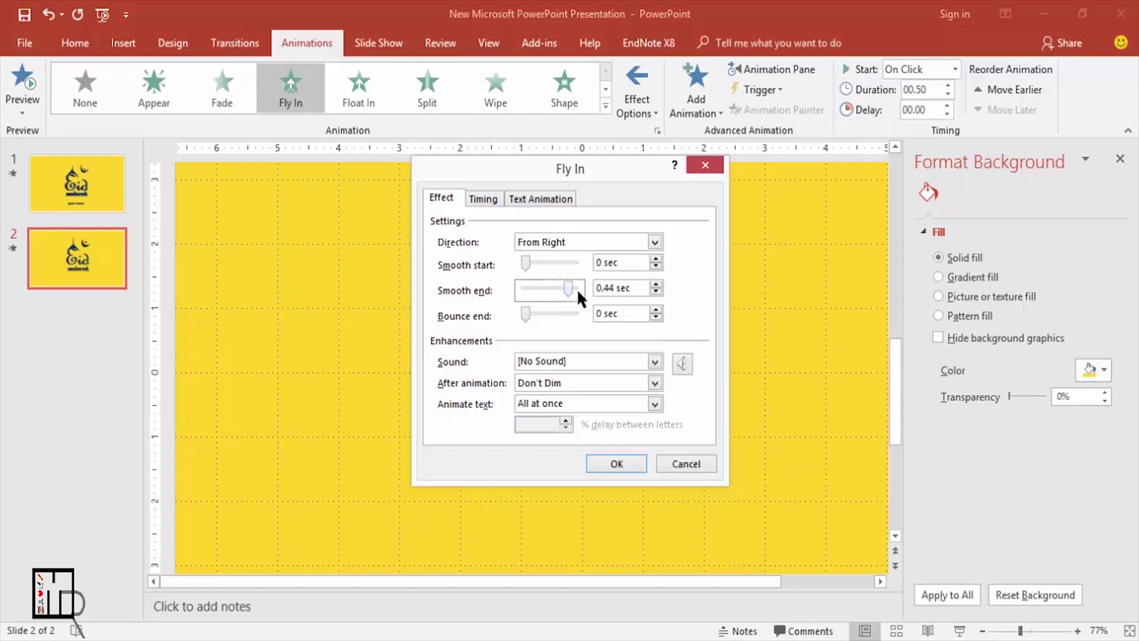
# Set the 'mubarak' animation to start With Previous and confirm.
pyautogui.click(481, 200)
pyautogui.click(543, 225)
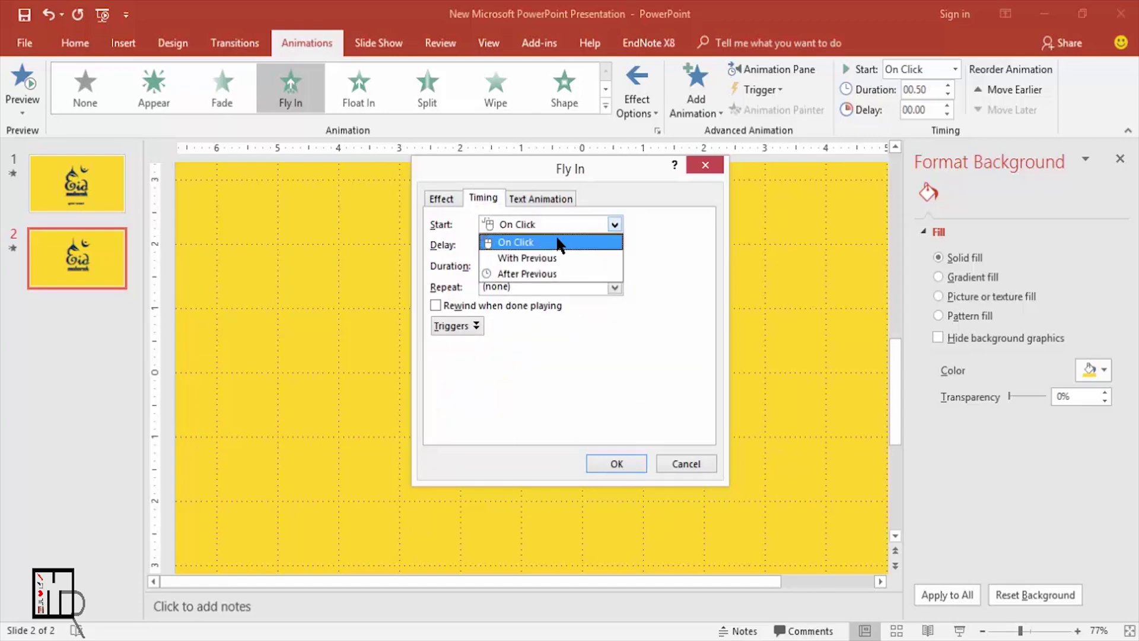
pyautogui.click(518, 259)
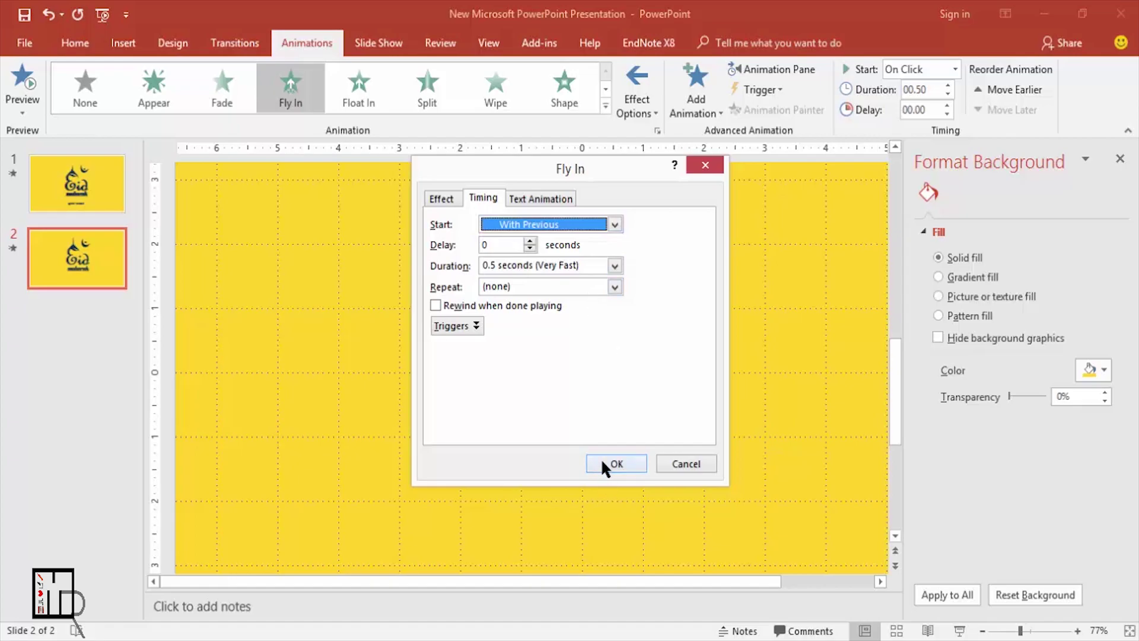
pyautogui.click(600, 457)
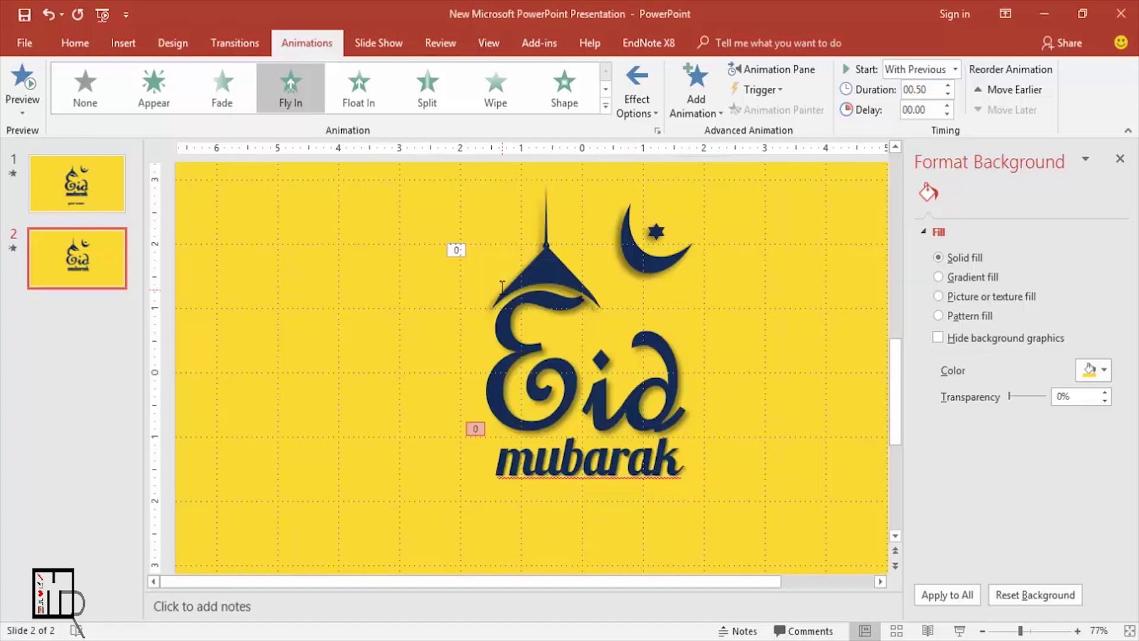
# Give the mosque dome a Fly In animation from the top with a 0.5 sec smooth end.
pyautogui.click(536, 278)
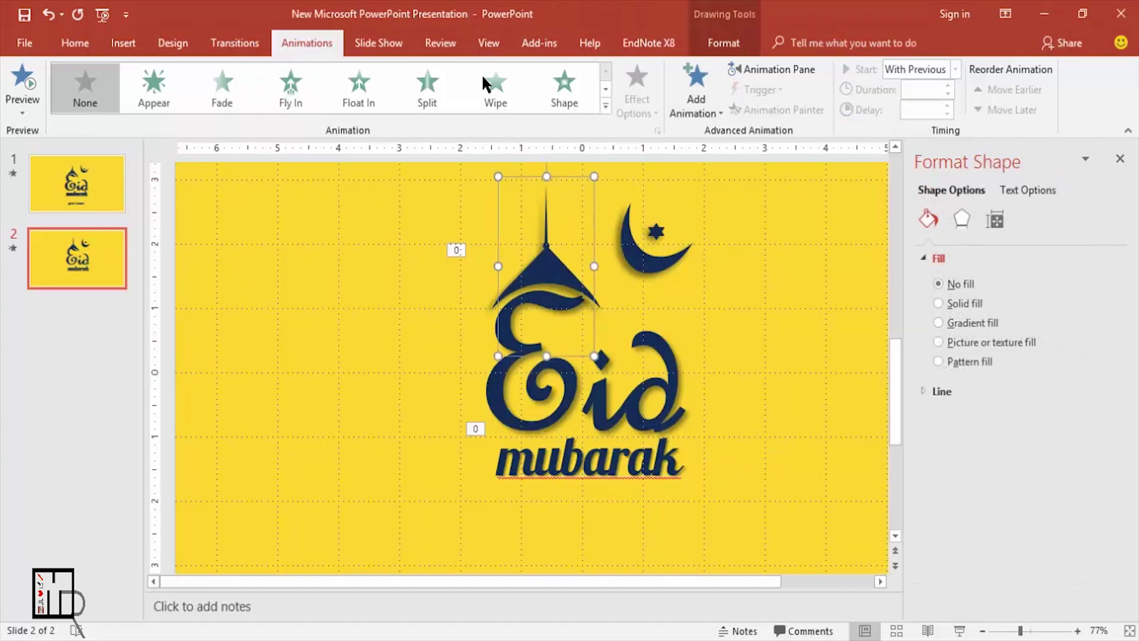
pyautogui.click(296, 95)
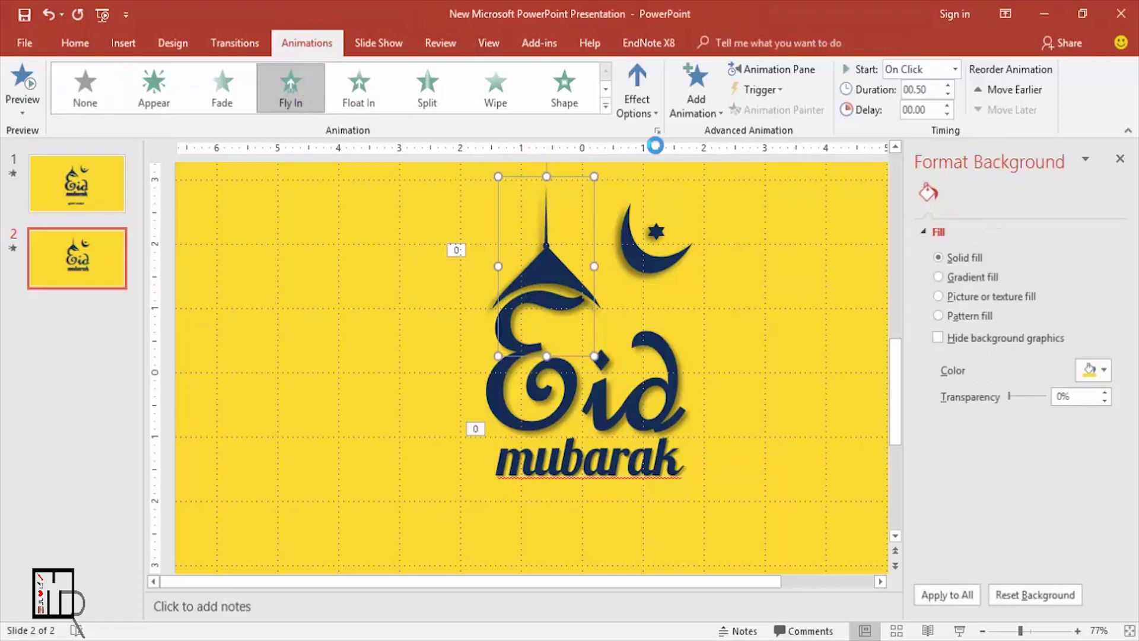
pyautogui.click(645, 98)
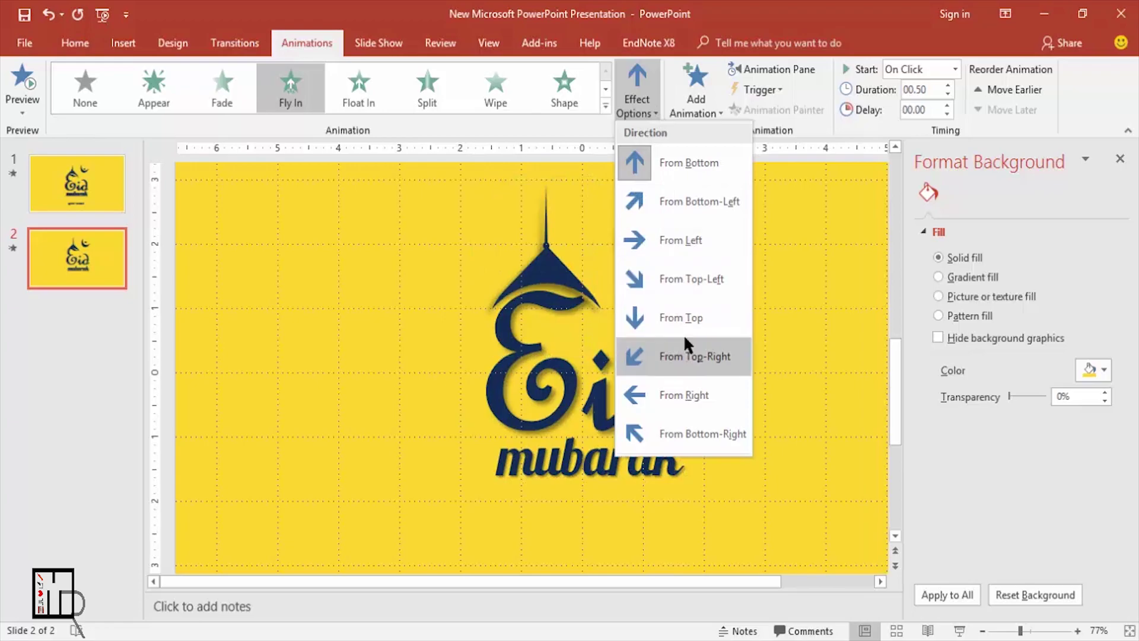
pyautogui.click(681, 314)
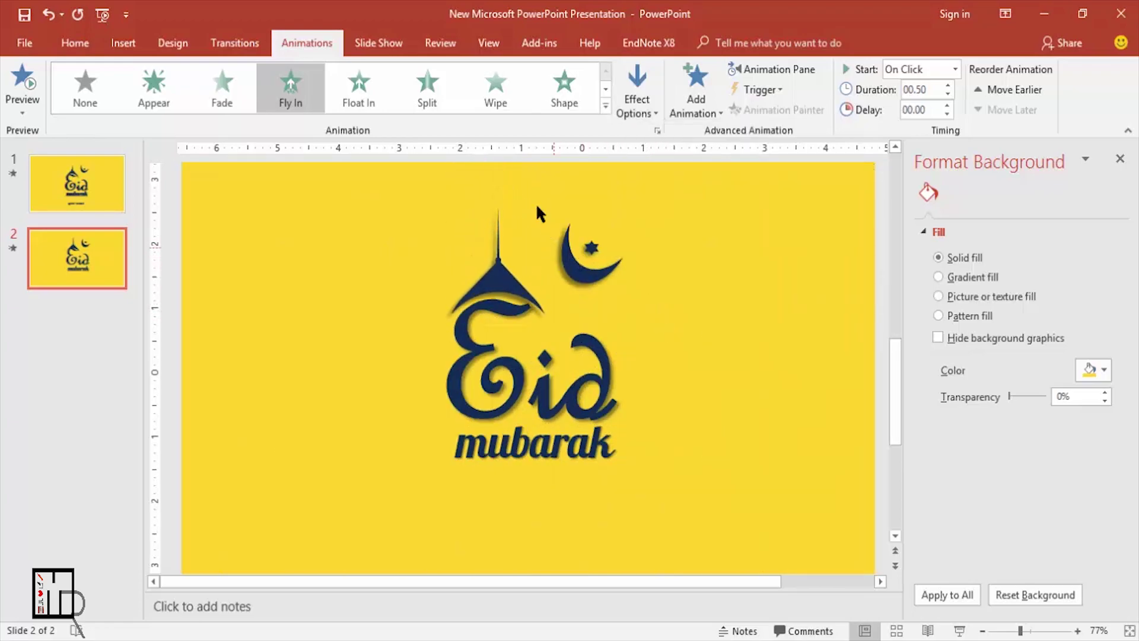
pyautogui.click(657, 130)
pyautogui.moveTo(525, 286); pyautogui.dragTo(603, 286)
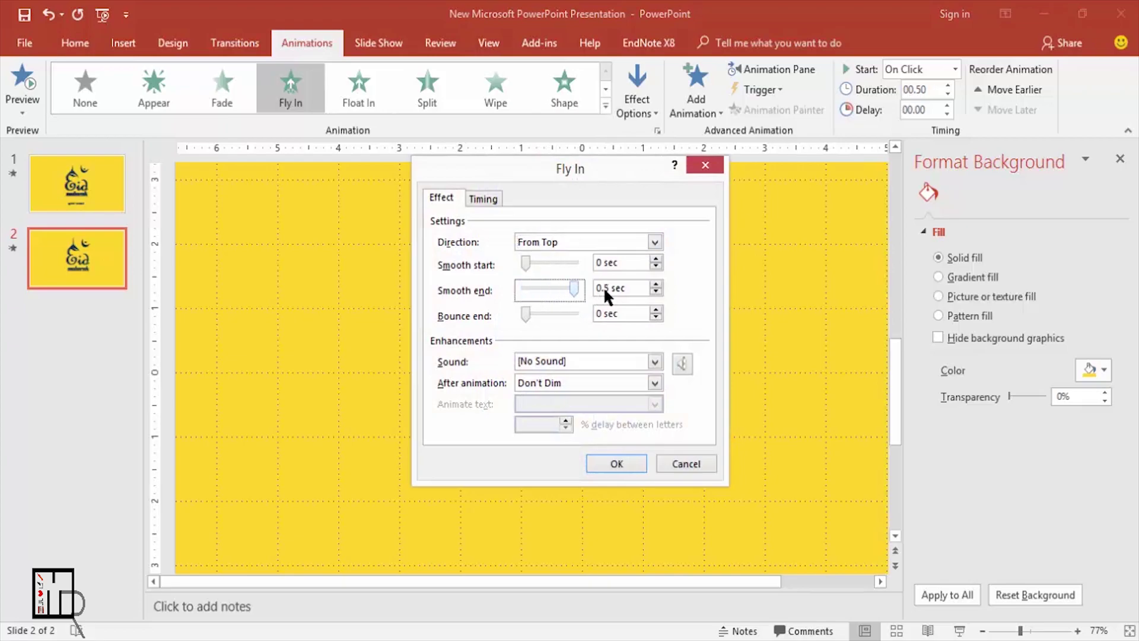
# Set the dome's Fly In to start With Previous and confirm.
pyautogui.click(483, 199)
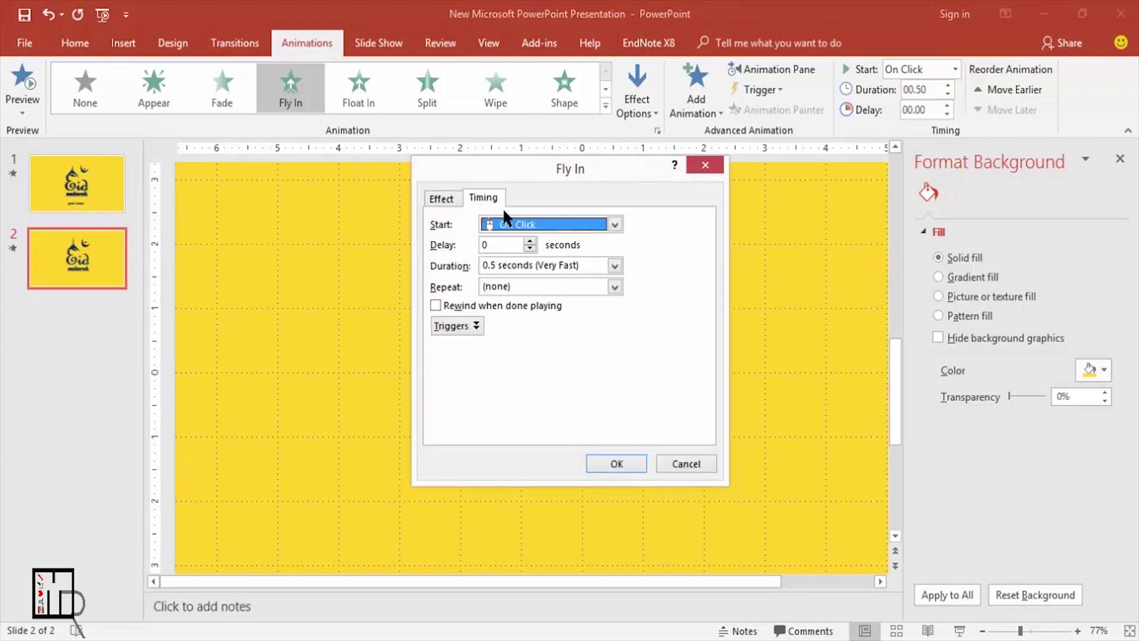
pyautogui.click(605, 224)
pyautogui.click(504, 257)
pyautogui.click(610, 463)
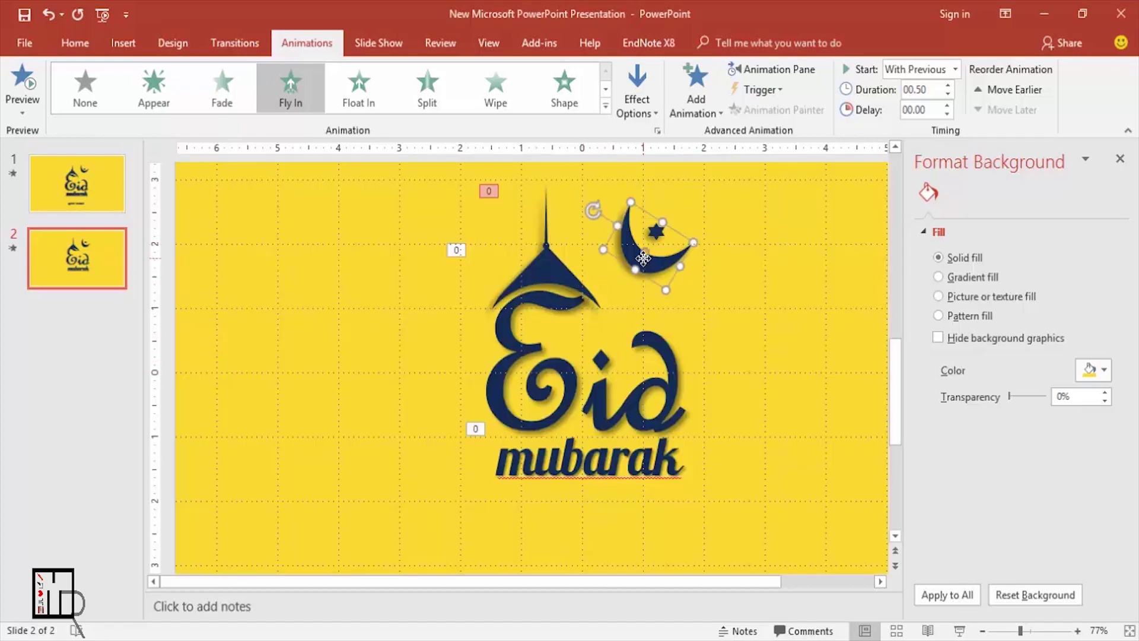
# Give the crescent moon a Fly In animation coming from the right.
pyautogui.click(643, 261)
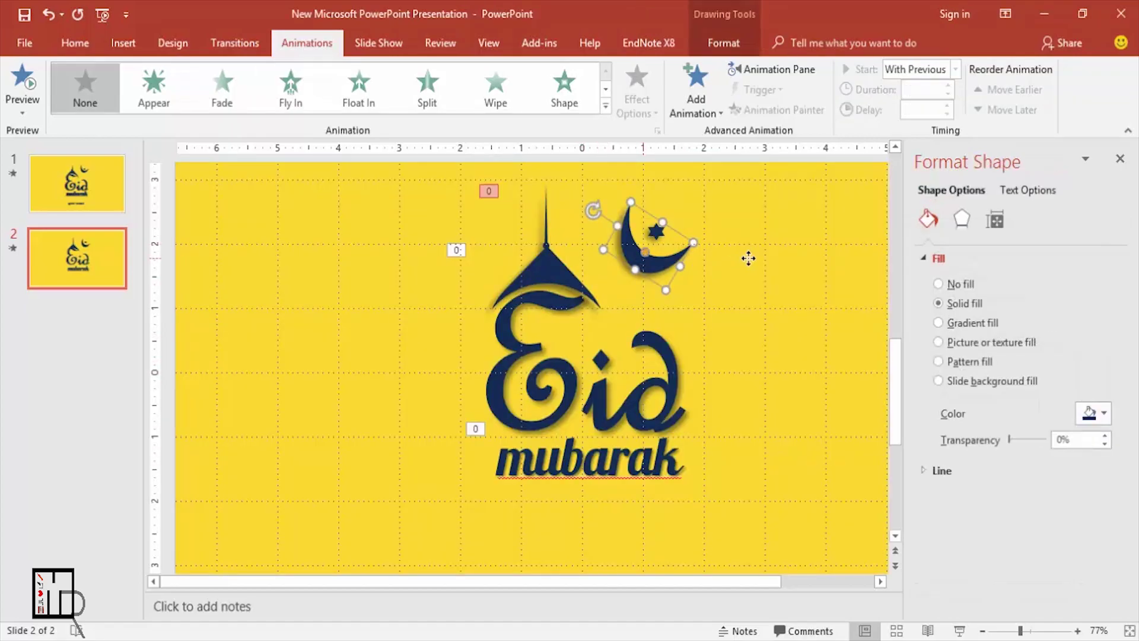
pyautogui.click(291, 84)
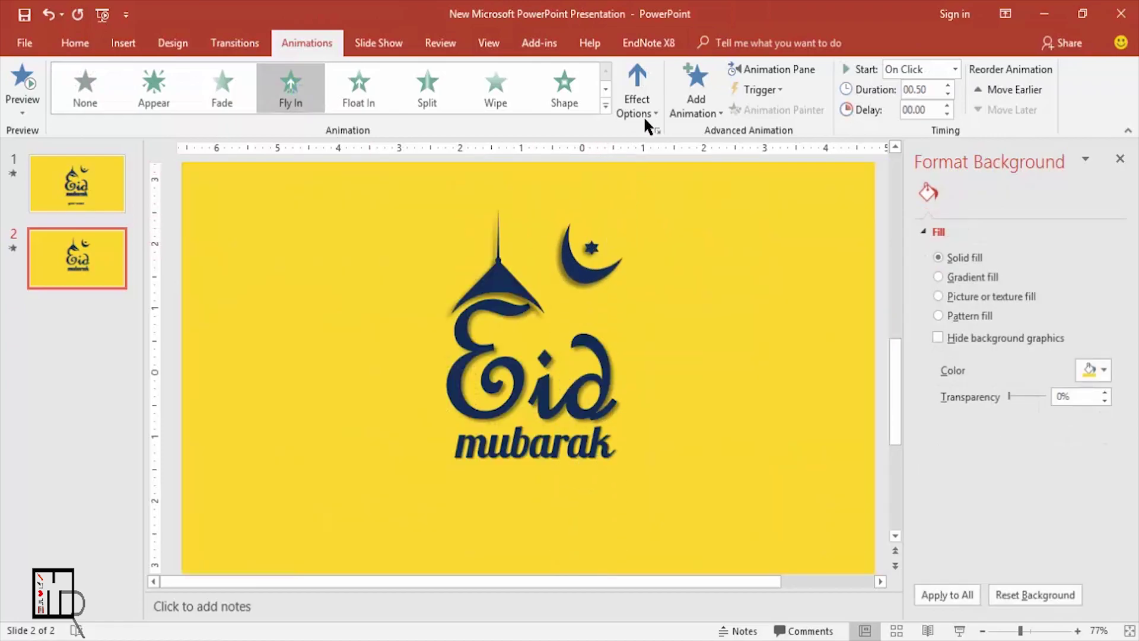
pyautogui.click(644, 114)
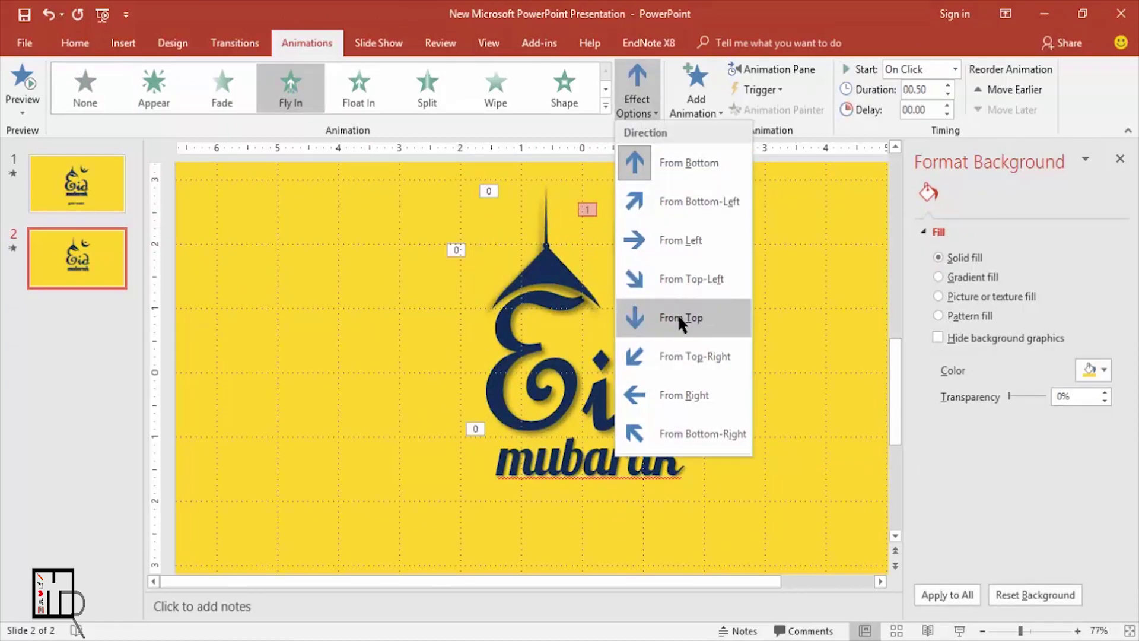
pyautogui.click(657, 394)
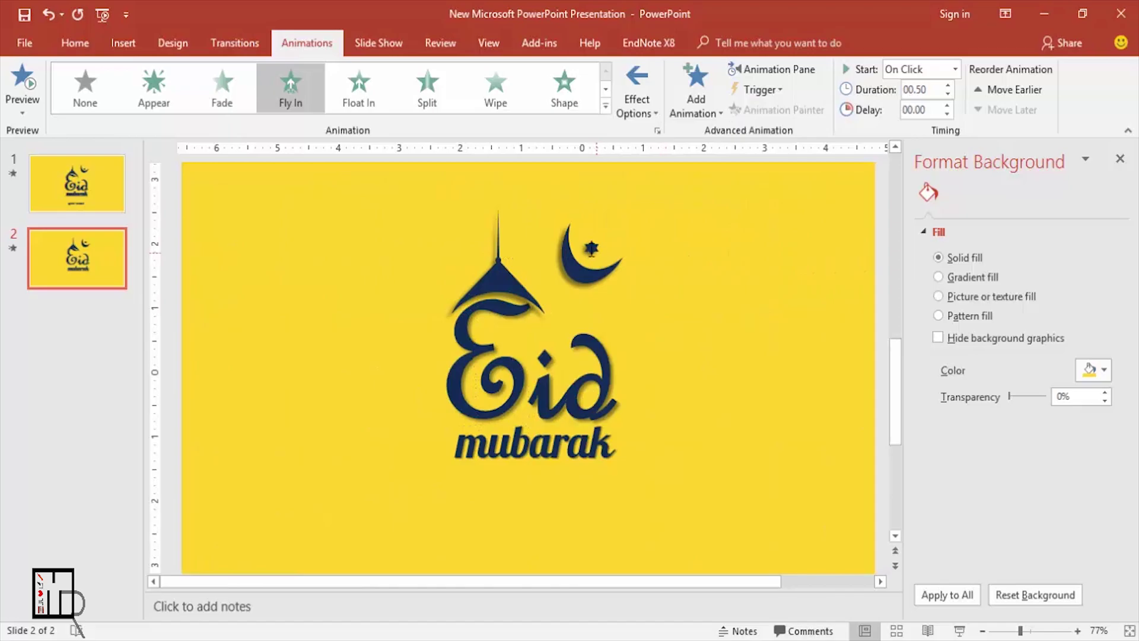
pyautogui.click(658, 130)
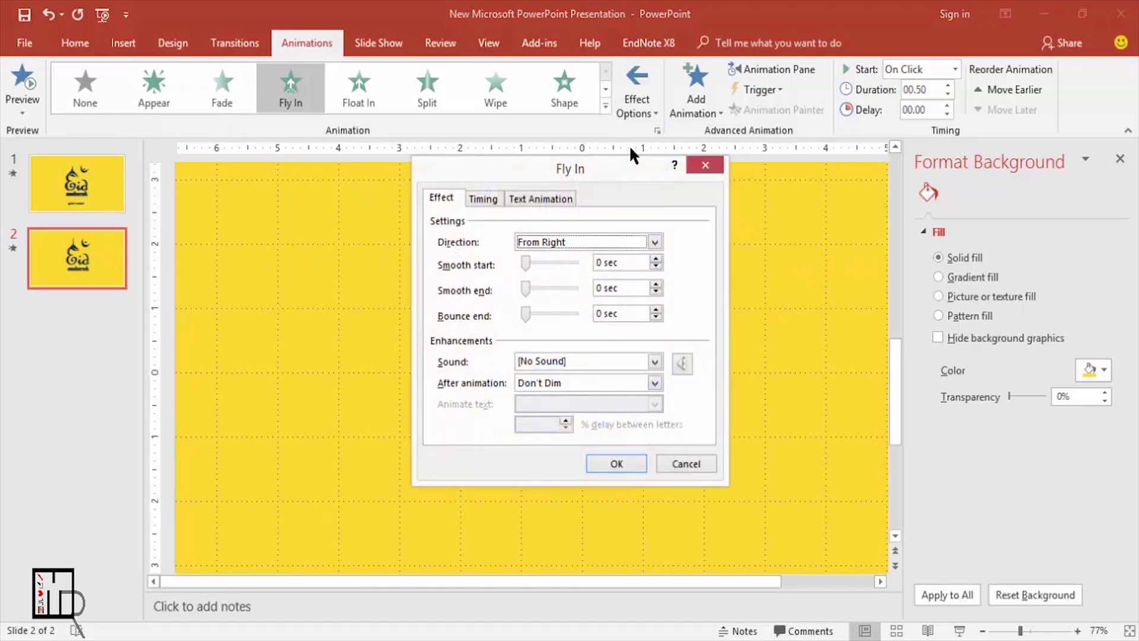
# Set the moon's animation to start With Previous and confirm.
pyautogui.click(522, 289)
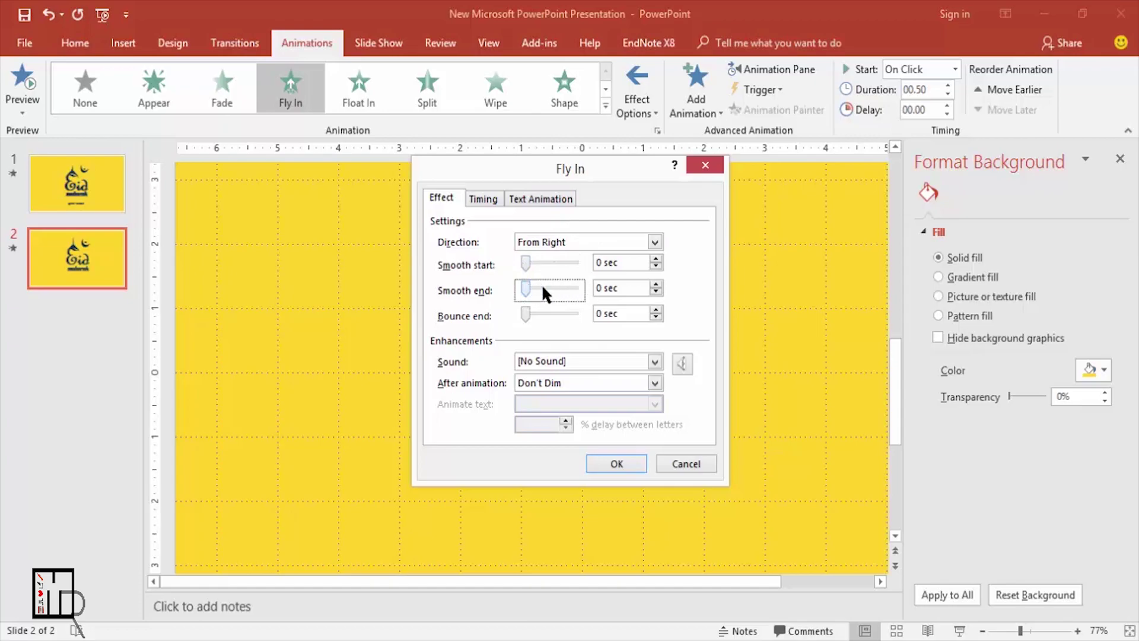
pyautogui.click(482, 199)
pyautogui.click(572, 225)
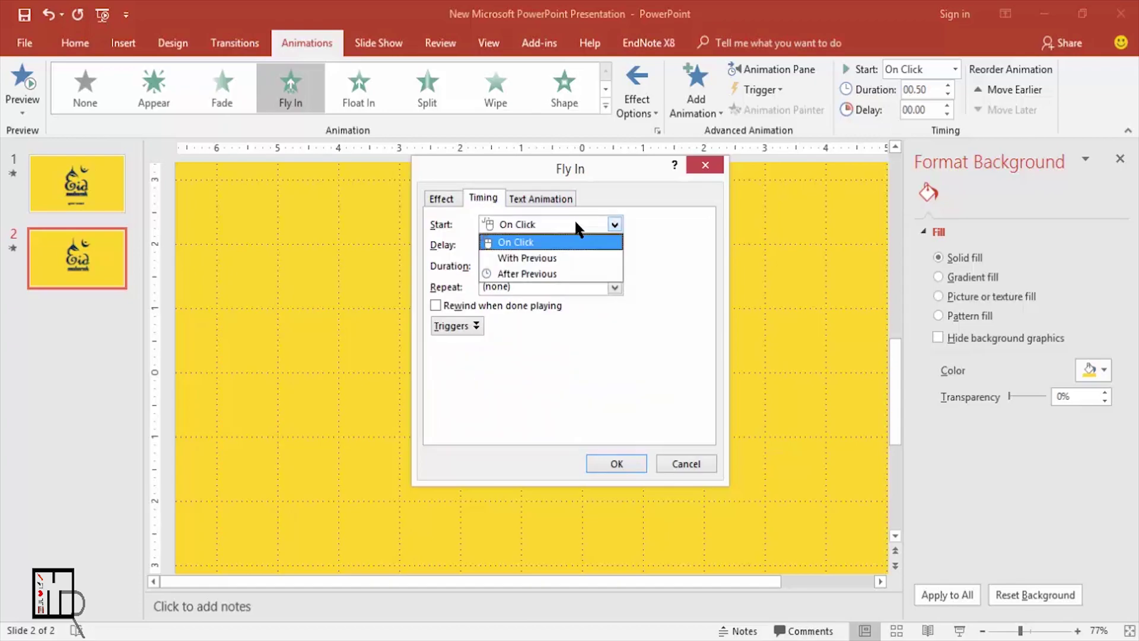
pyautogui.click(541, 259)
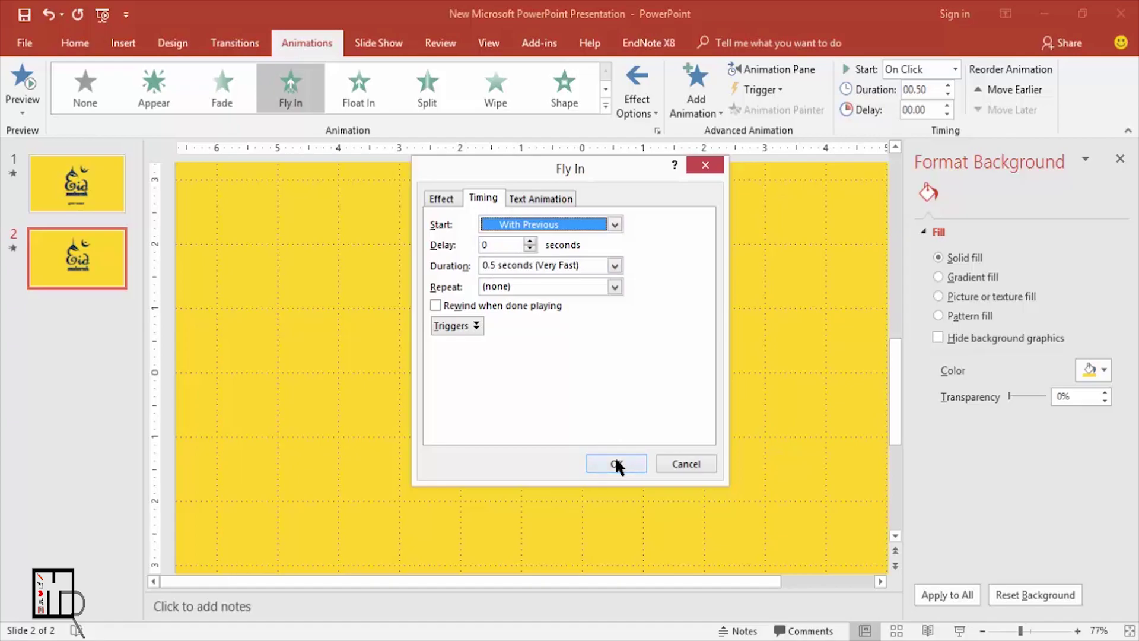
pyautogui.click(615, 463)
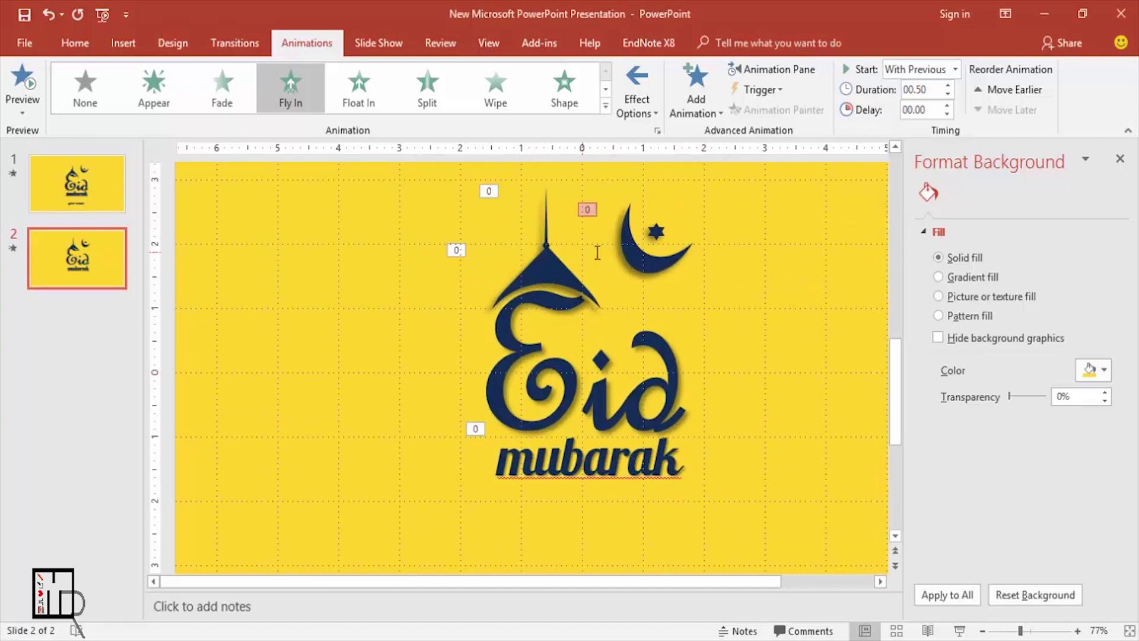
pyautogui.click(667, 242)
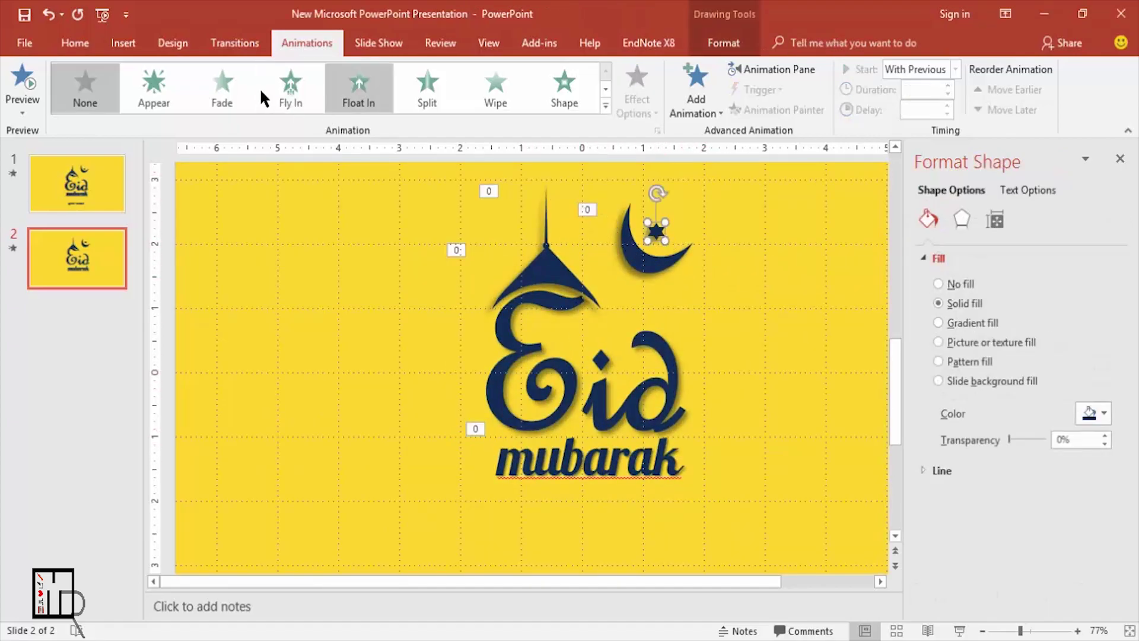
# Give the star an Appear entrance animation that starts After Previous.
pyautogui.click(153, 89)
pyautogui.click(595, 210)
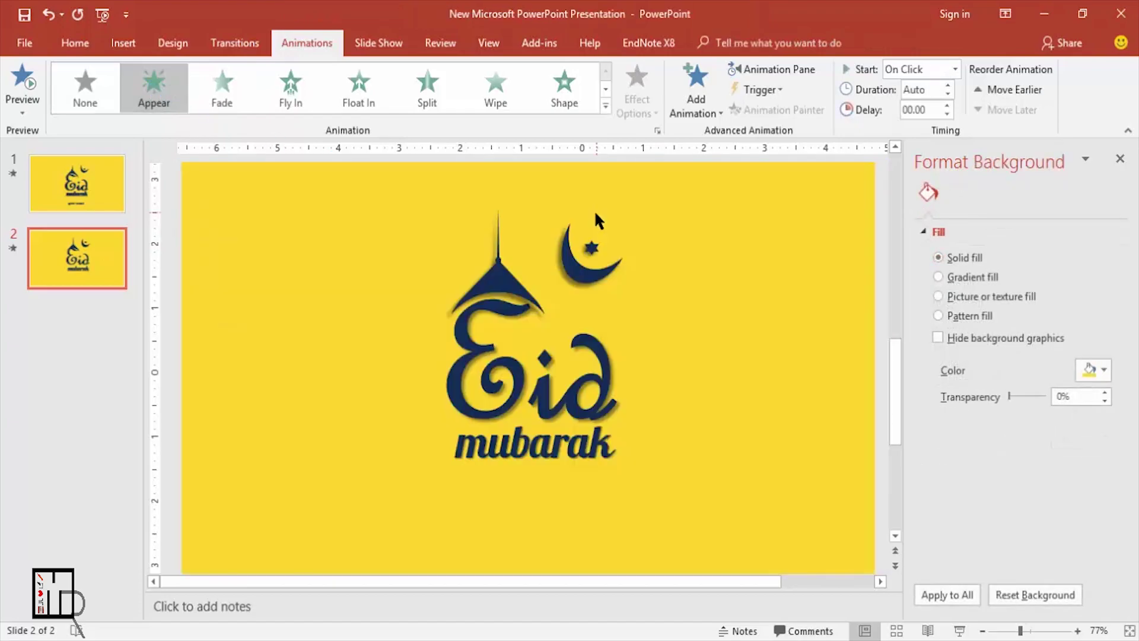
pyautogui.click(657, 131)
pyautogui.click(482, 218)
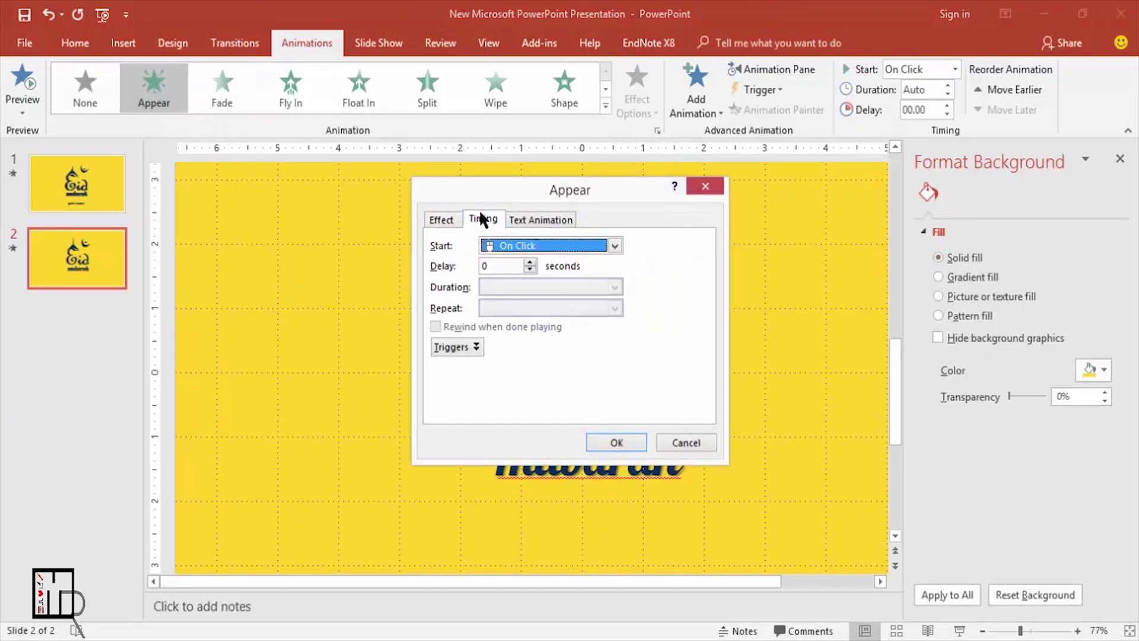
pyautogui.click(602, 246)
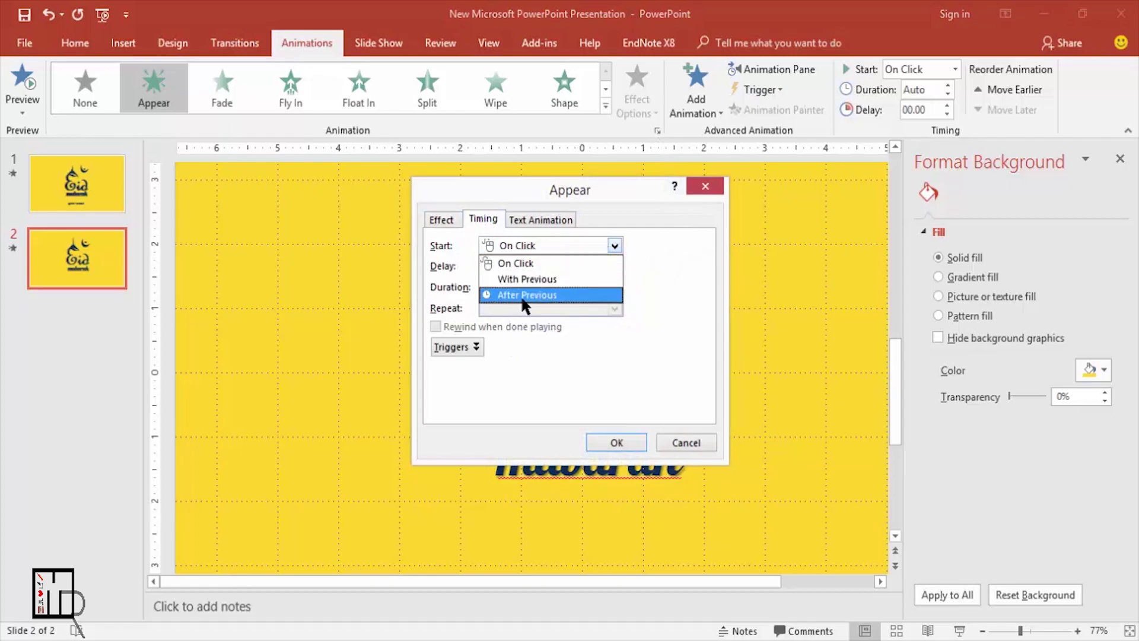
pyautogui.click(522, 294)
pyautogui.click(537, 218)
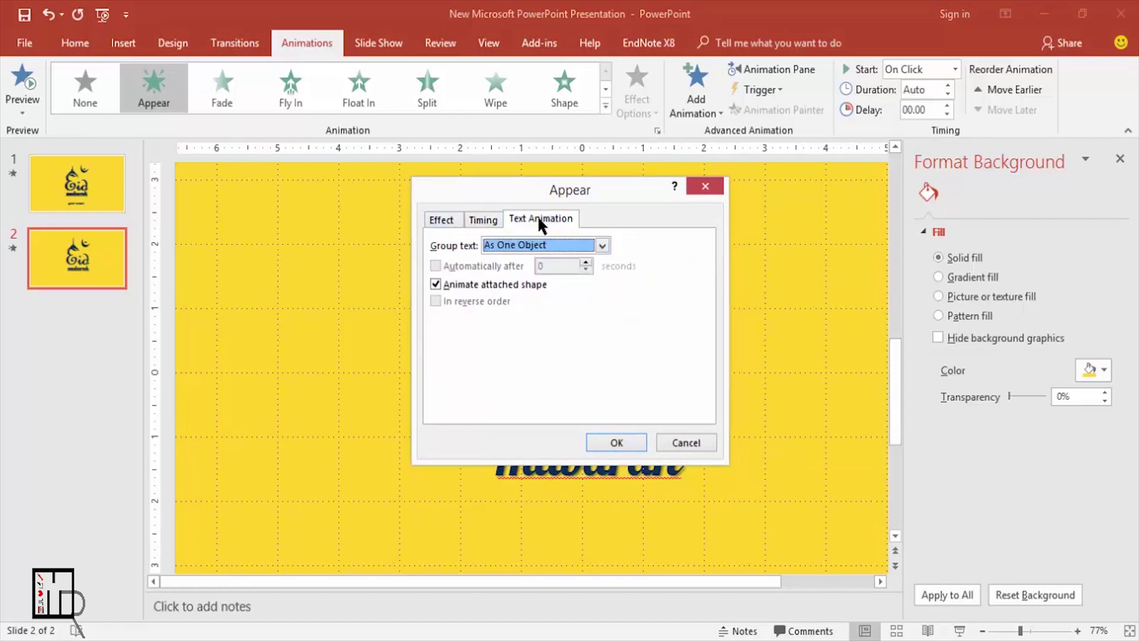
pyautogui.click(454, 219)
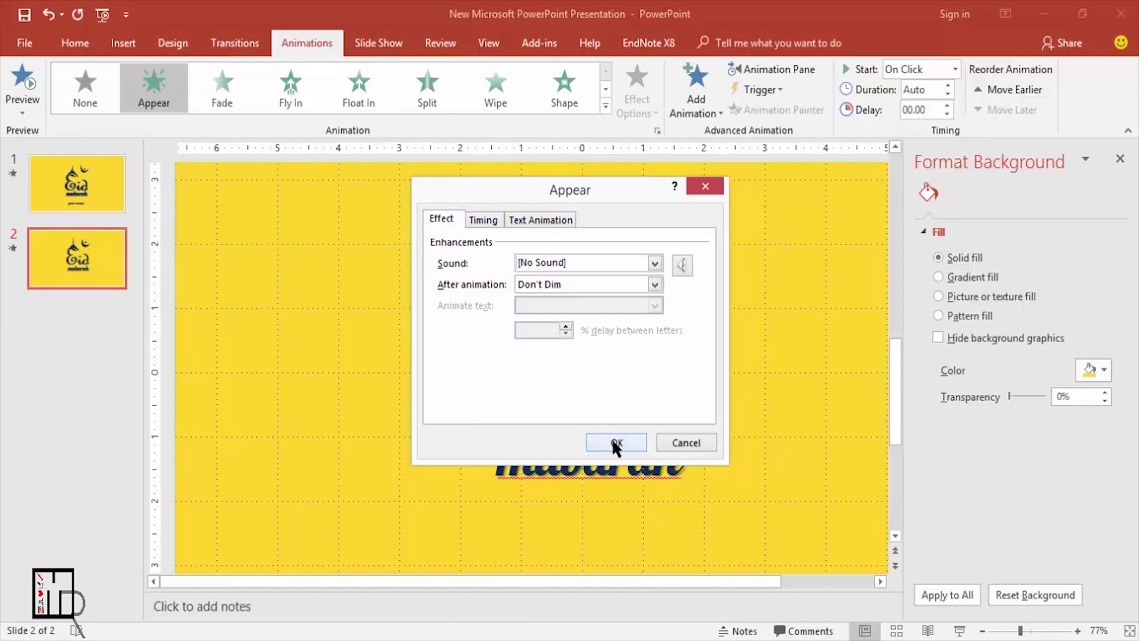
pyautogui.click(614, 442)
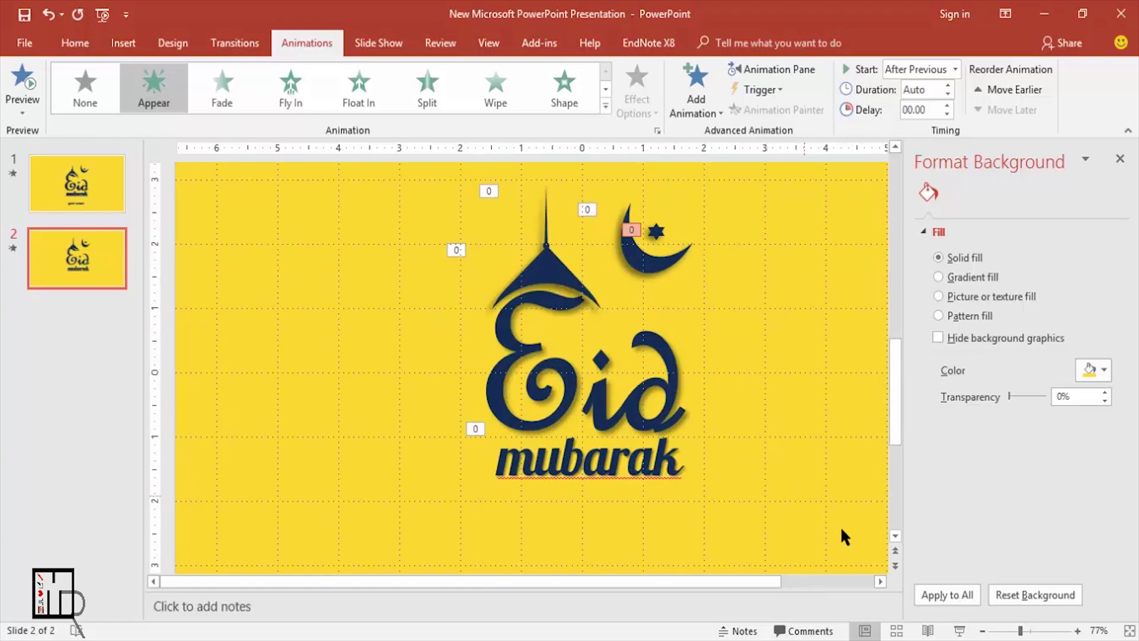
# Preview the Eid slide's Fly In and Appear animations full-screen, then exit back to editing.
pyautogui.click(960, 630)
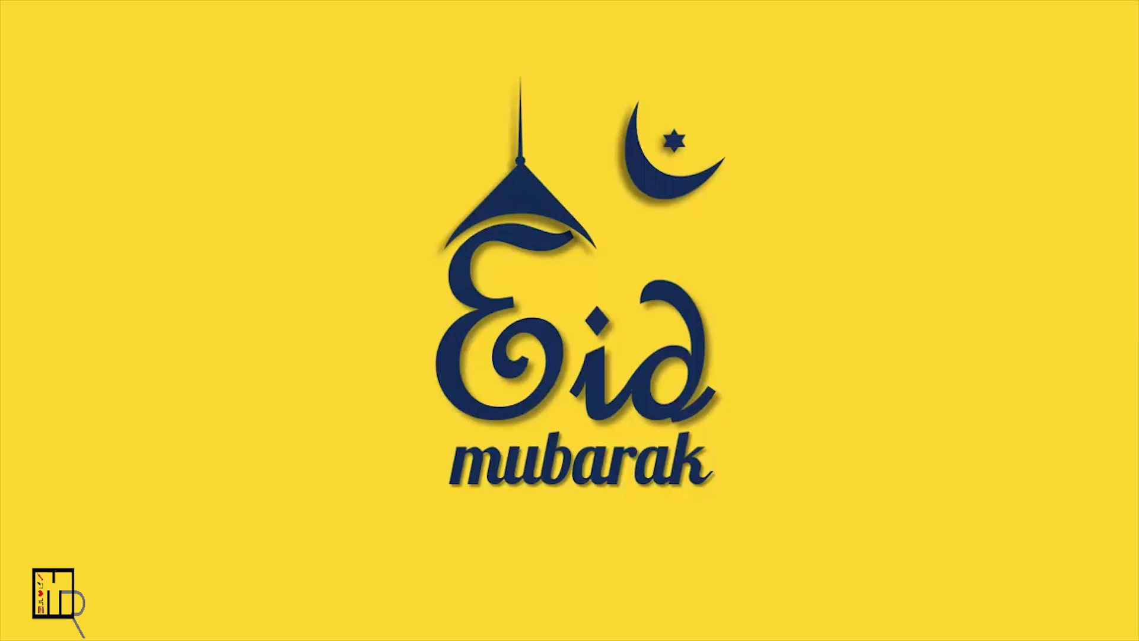
pyautogui.press('Escape')
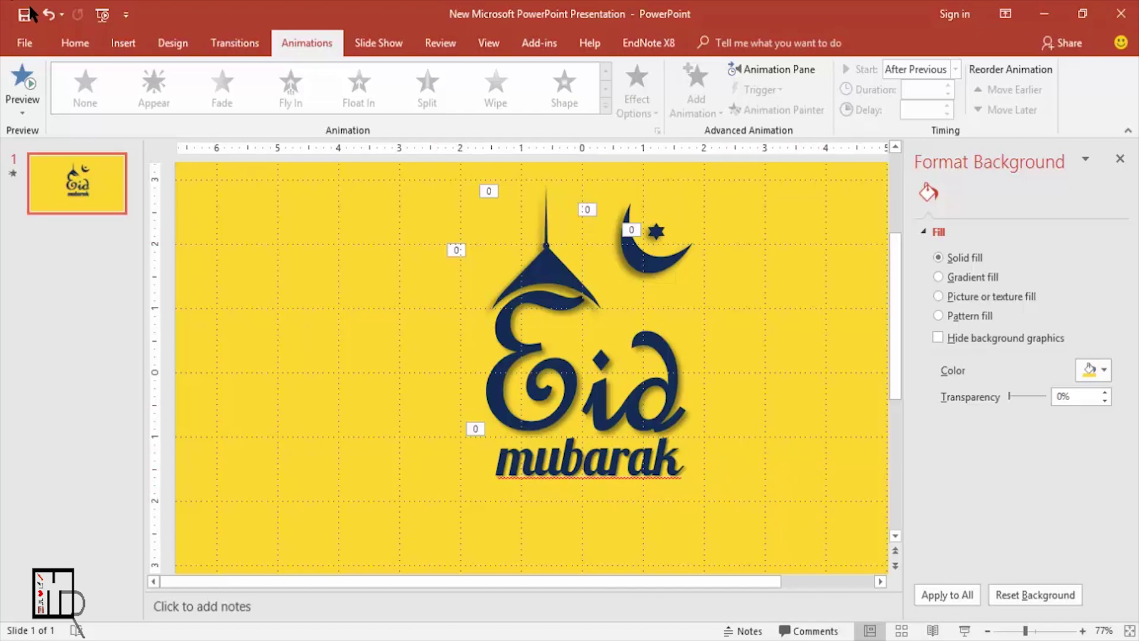
# Open the Save As dialog pointed at the Desktop folder.
pyautogui.click(24, 45)
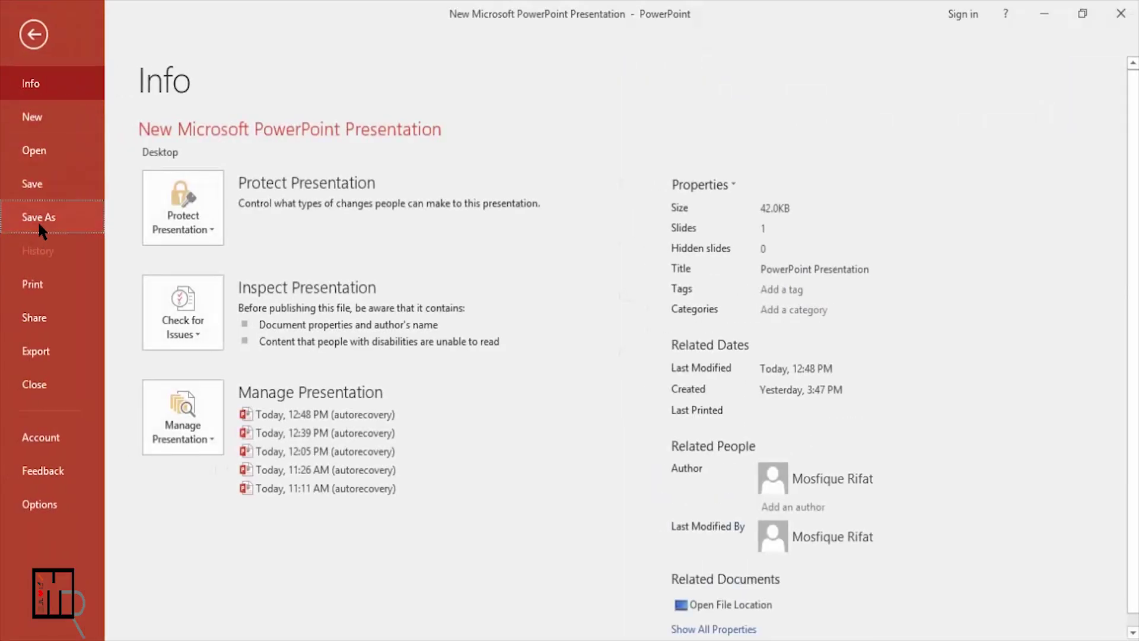
pyautogui.click(37, 219)
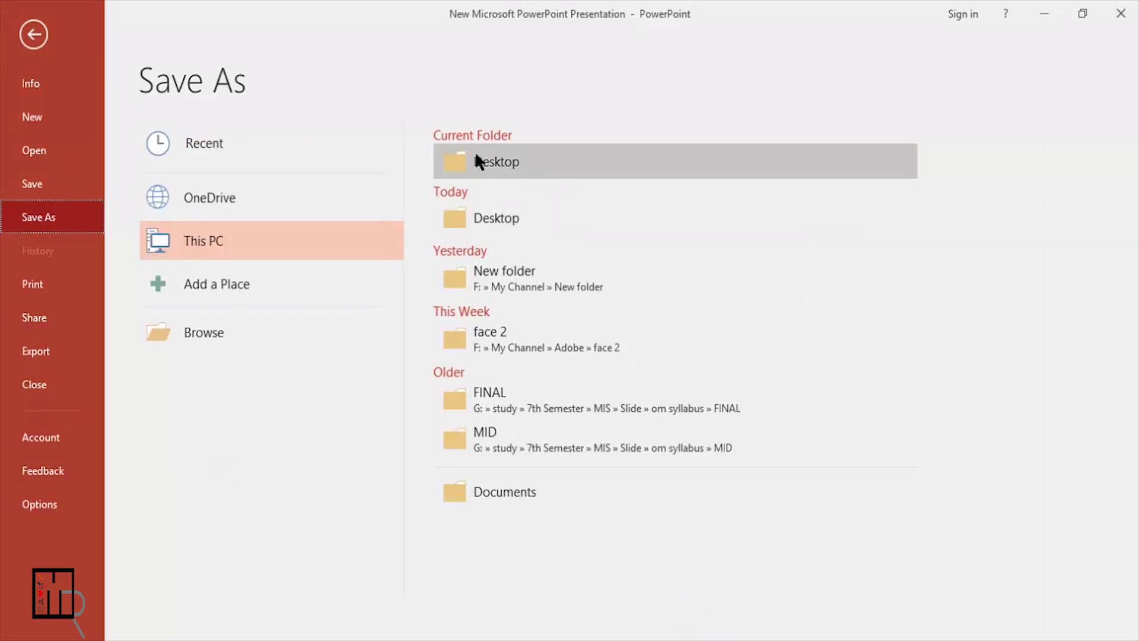
pyautogui.click(208, 333)
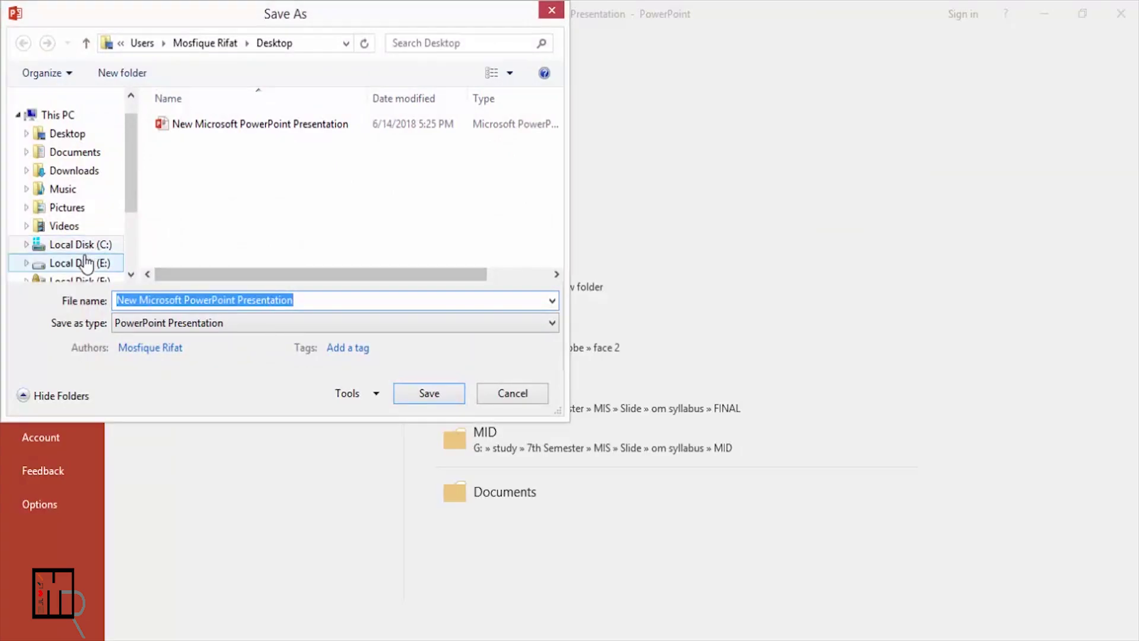
pyautogui.moveTo(128, 172); pyautogui.dragTo(132, 202)
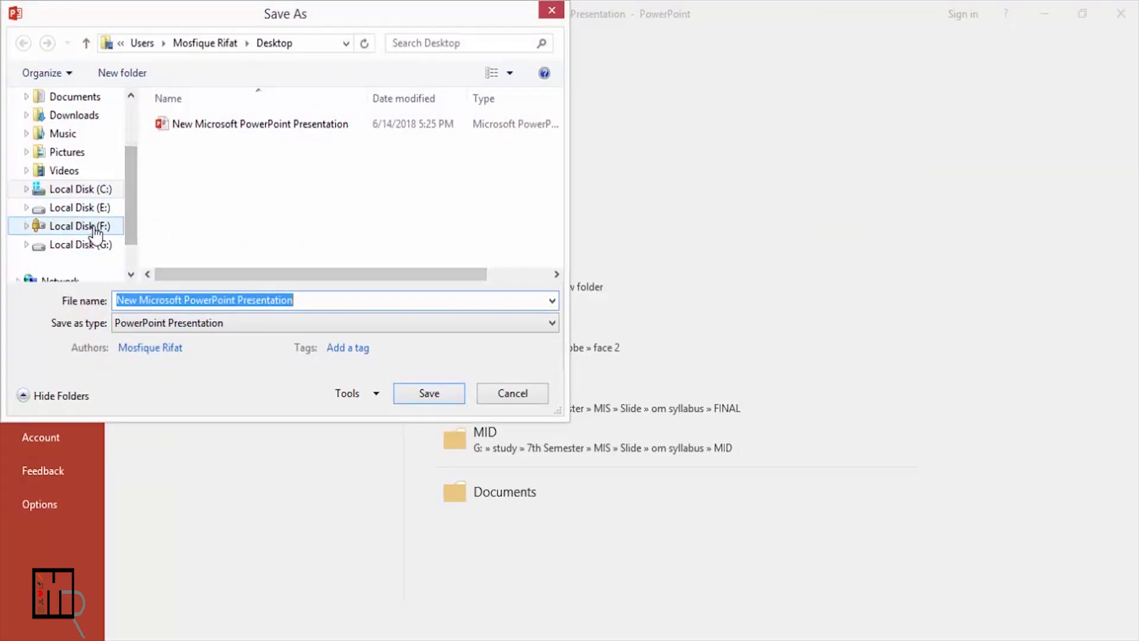
pyautogui.click(551, 10)
pyautogui.click(499, 159)
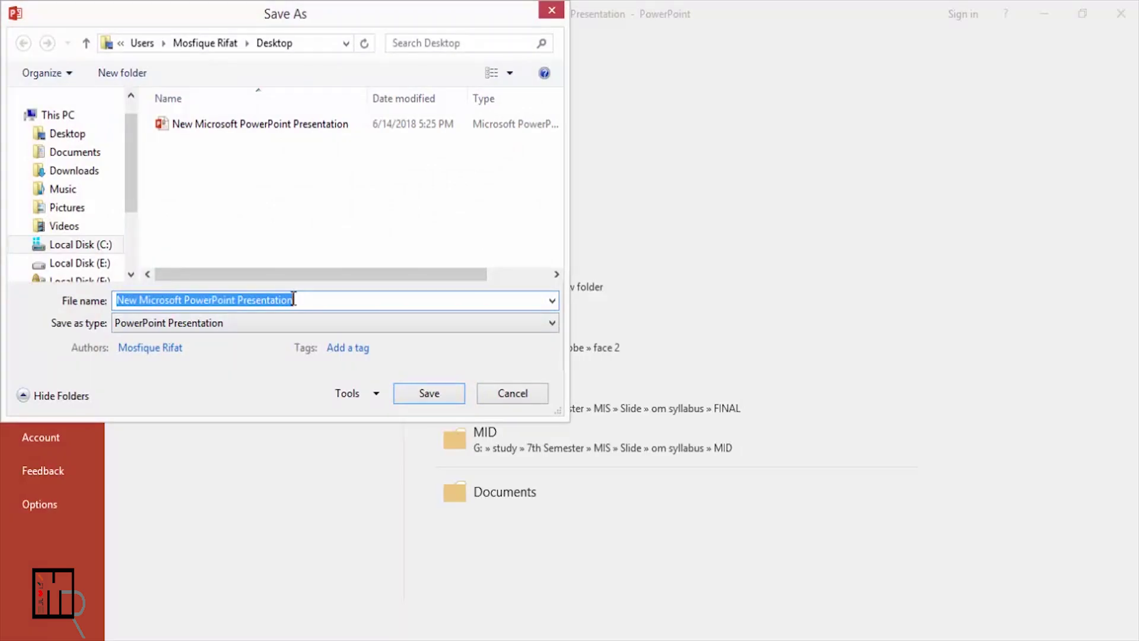
# Save the presentation as 'Eid Mubarak' in MPEG-4 Video format, then minimize PowerPoint.
pyautogui.write('Eid Mubarak')
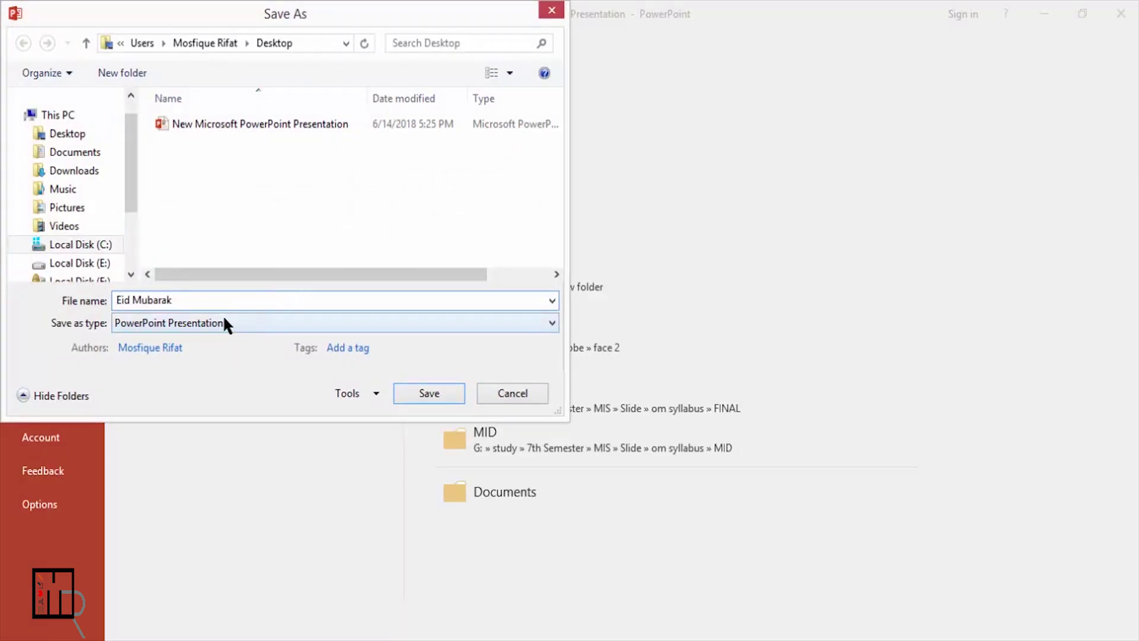
pyautogui.click(223, 320)
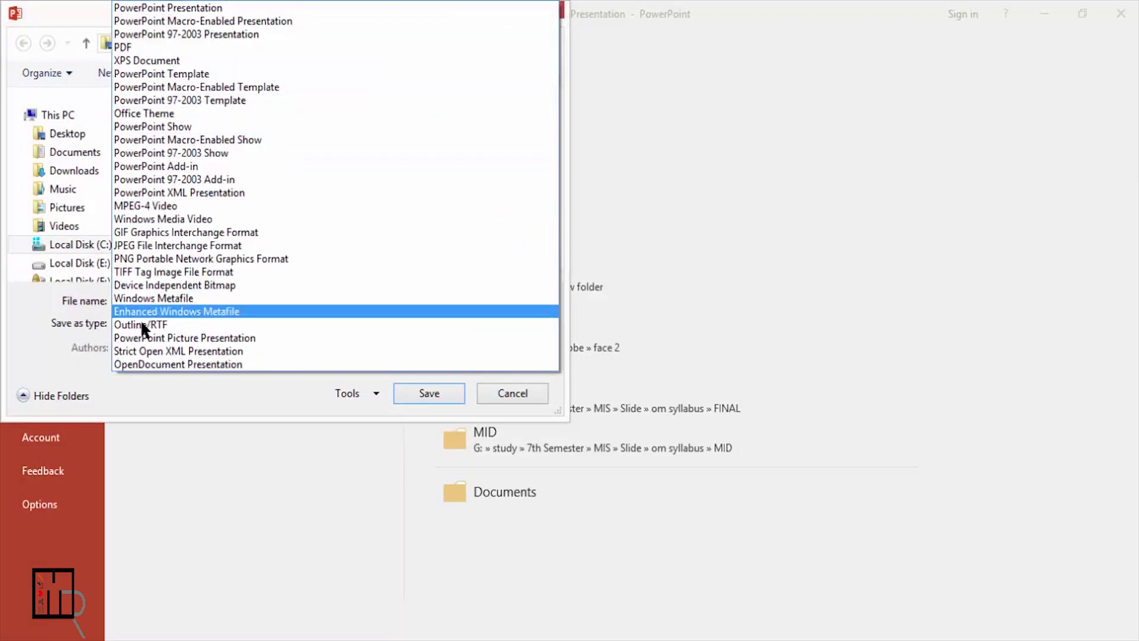
pyautogui.click(156, 397)
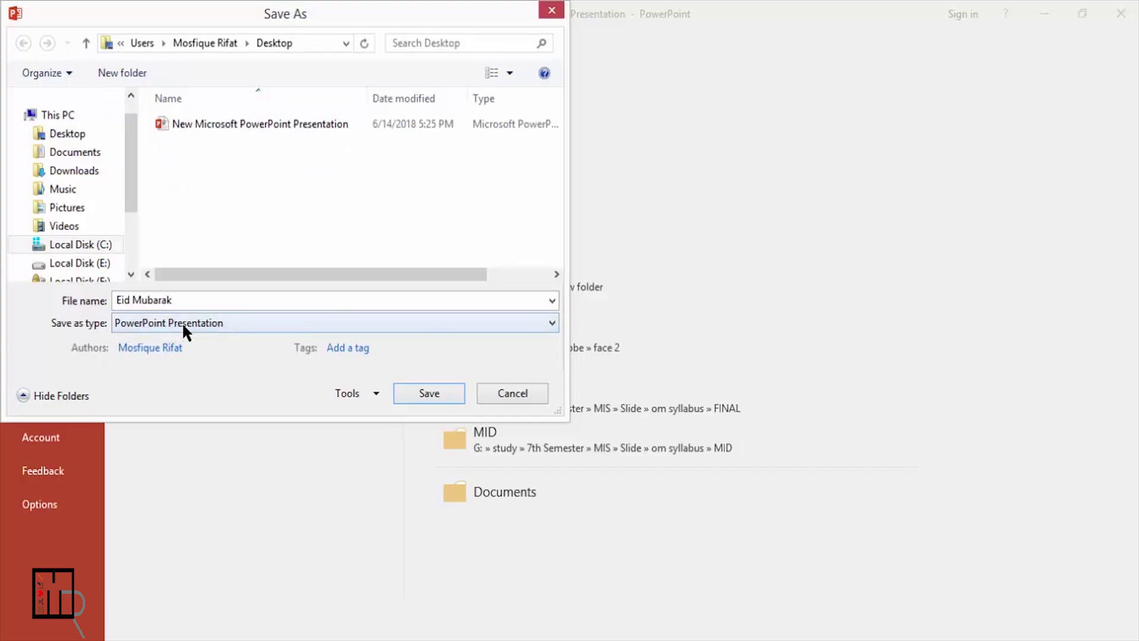
pyautogui.click(208, 319)
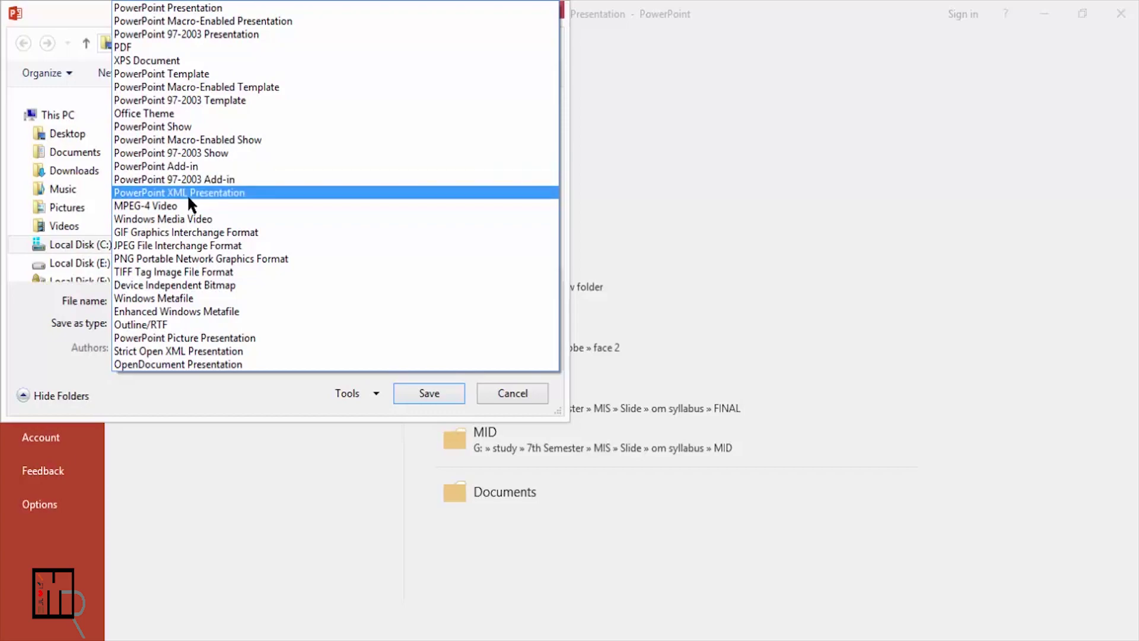
pyautogui.click(159, 206)
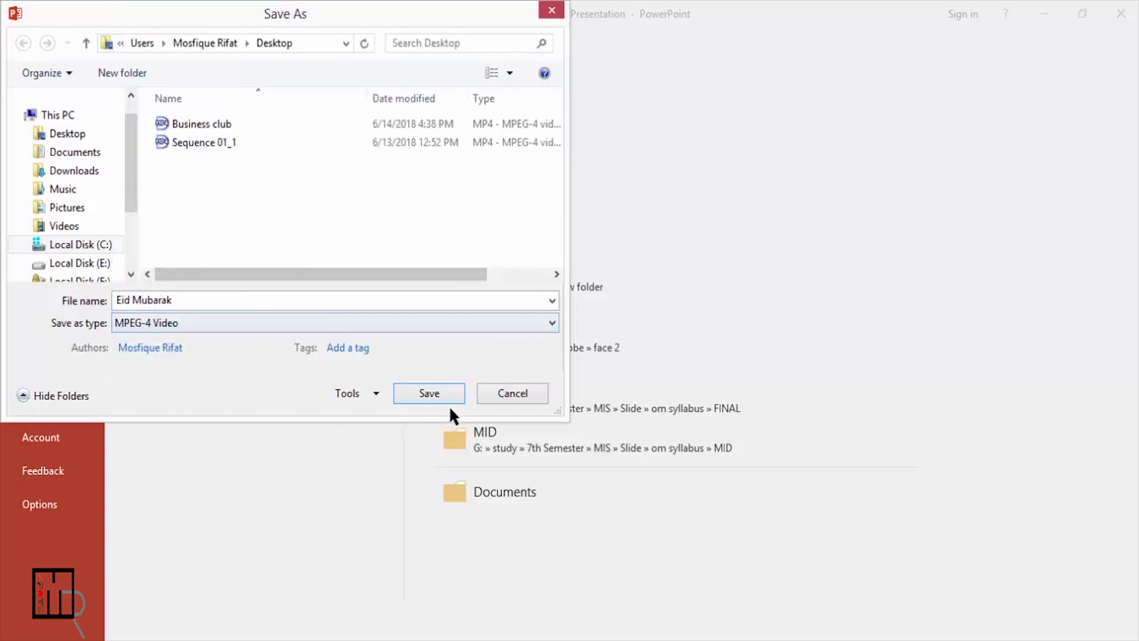
pyautogui.click(426, 396)
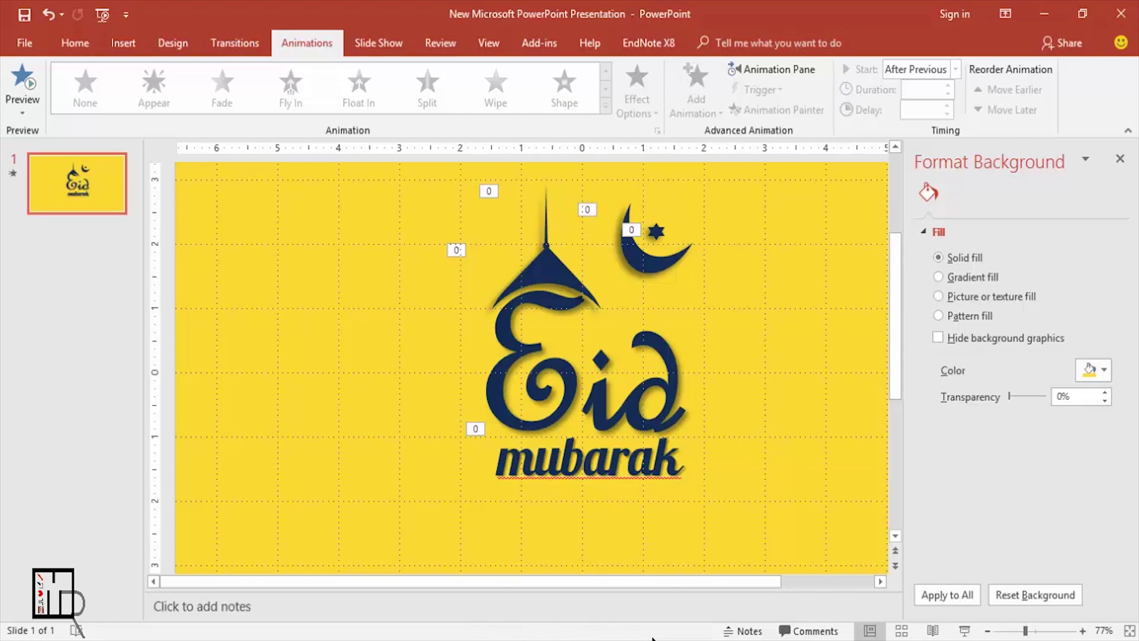
pyautogui.click(1044, 13)
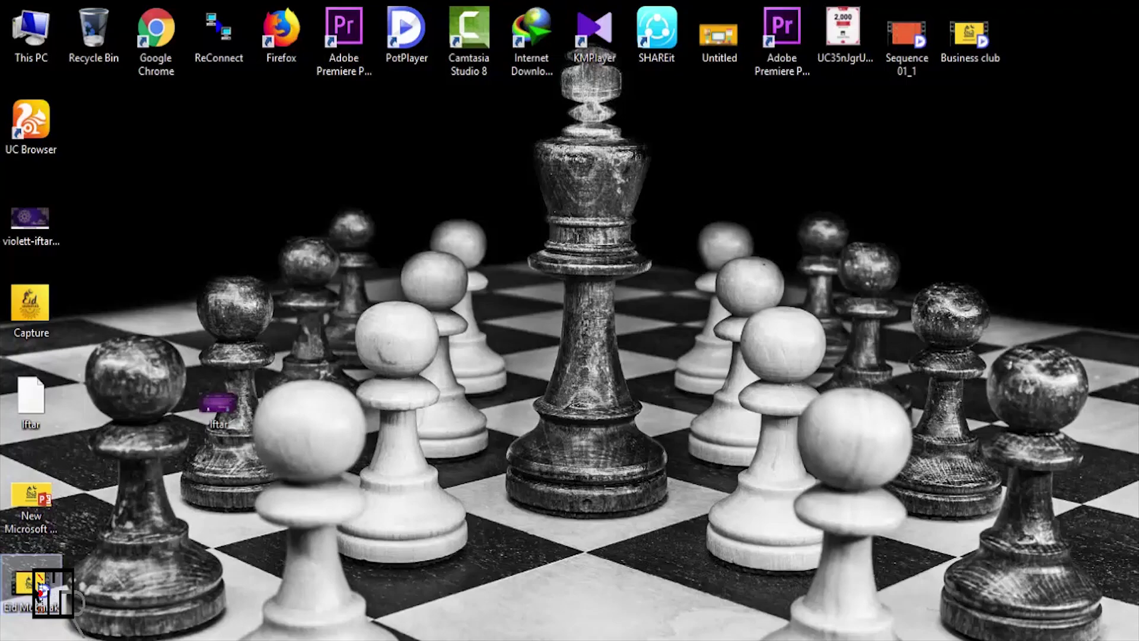
# Play the exported Eid Mubarak video in PotPlayer, then close the player.
pyautogui.rightClick(34, 587)
pyautogui.click(73, 243)
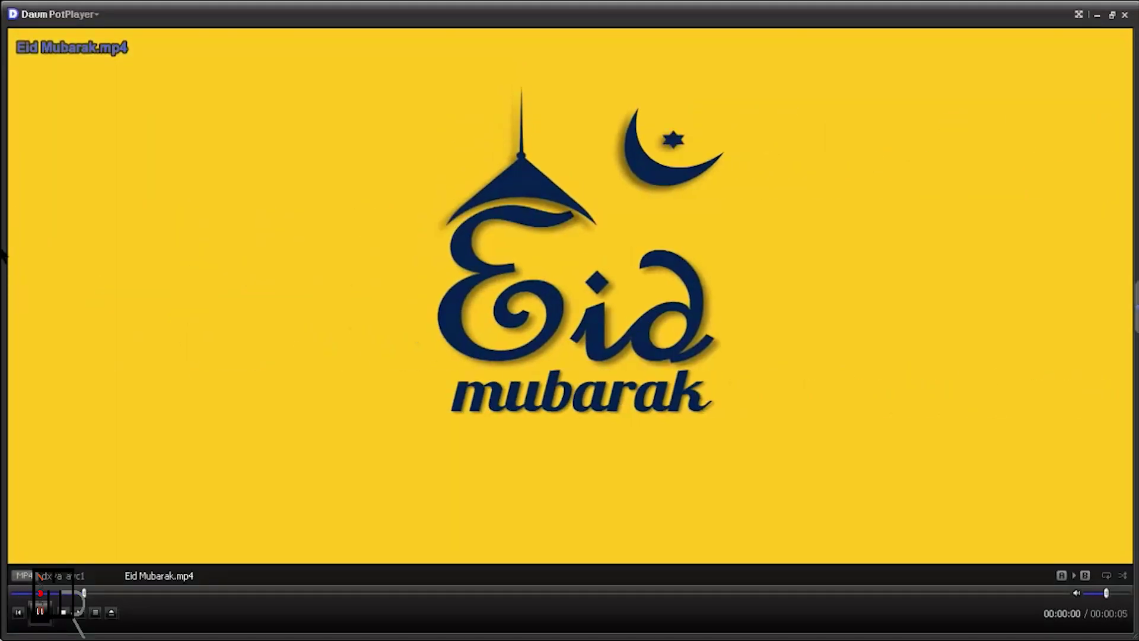
pyautogui.click(1130, 19)
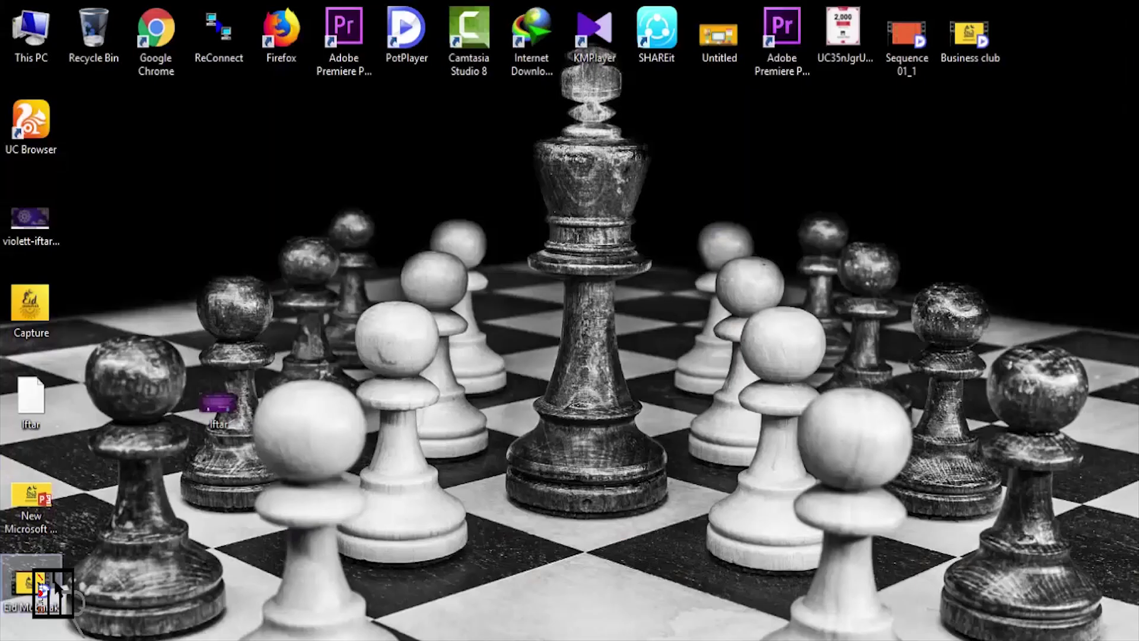
# Check the Eid Mubarak video's properties to confirm it is a 641 KB MP4.
pyautogui.rightClick(57, 584)
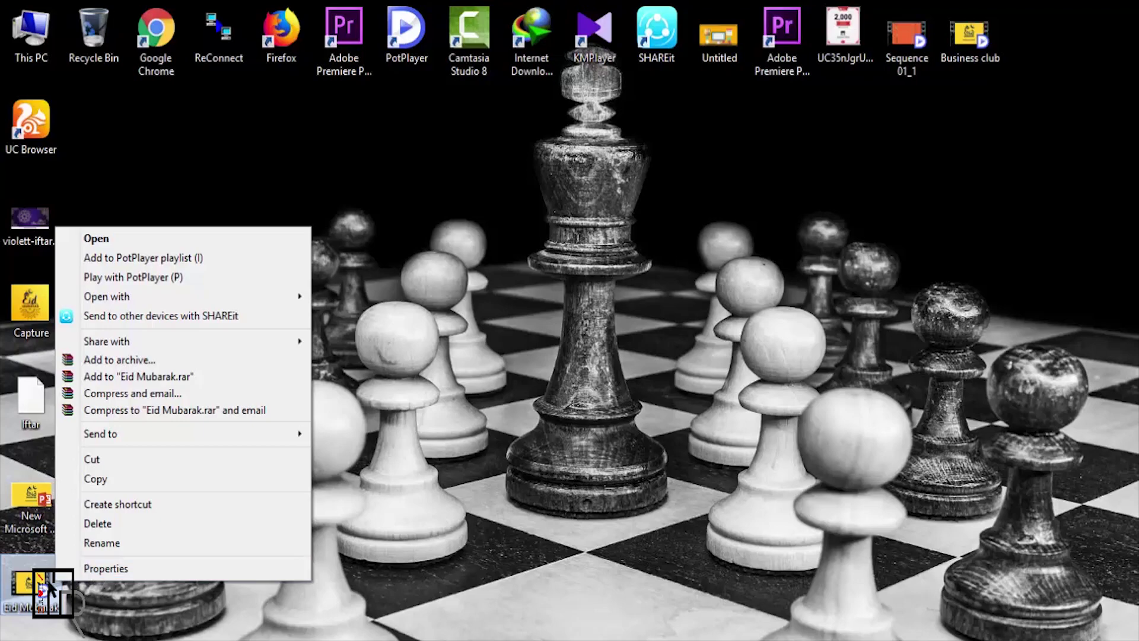
pyautogui.click(89, 568)
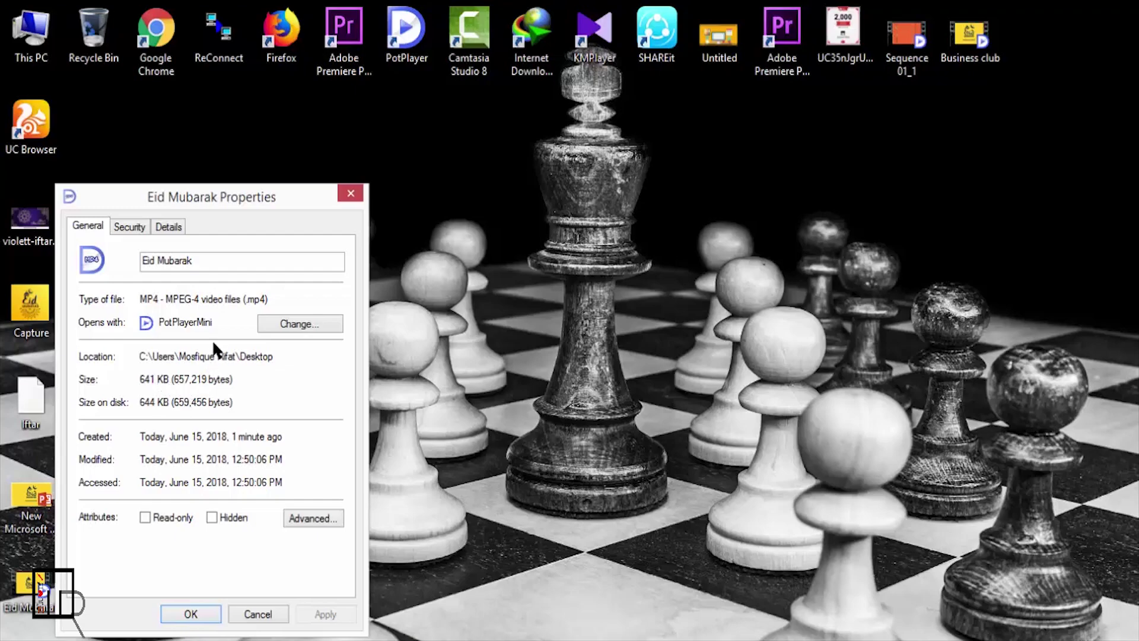
pyautogui.click(348, 195)
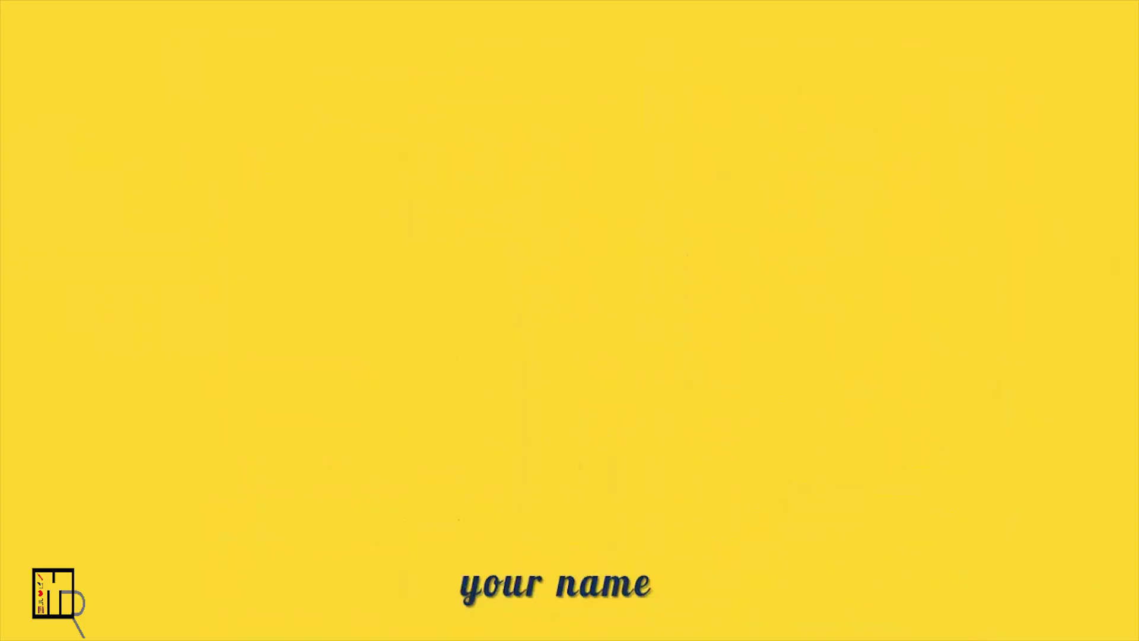